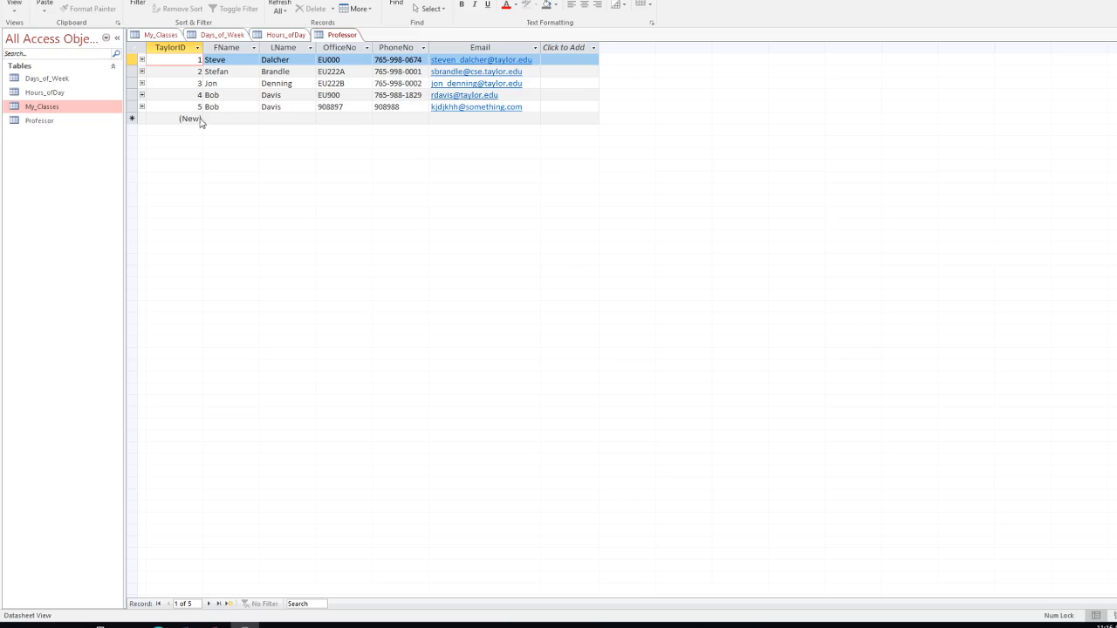
Step: Open the Days_of_Week, Hours_ofDay and My_Classes tables from the navigation pane
double_click(37, 81)
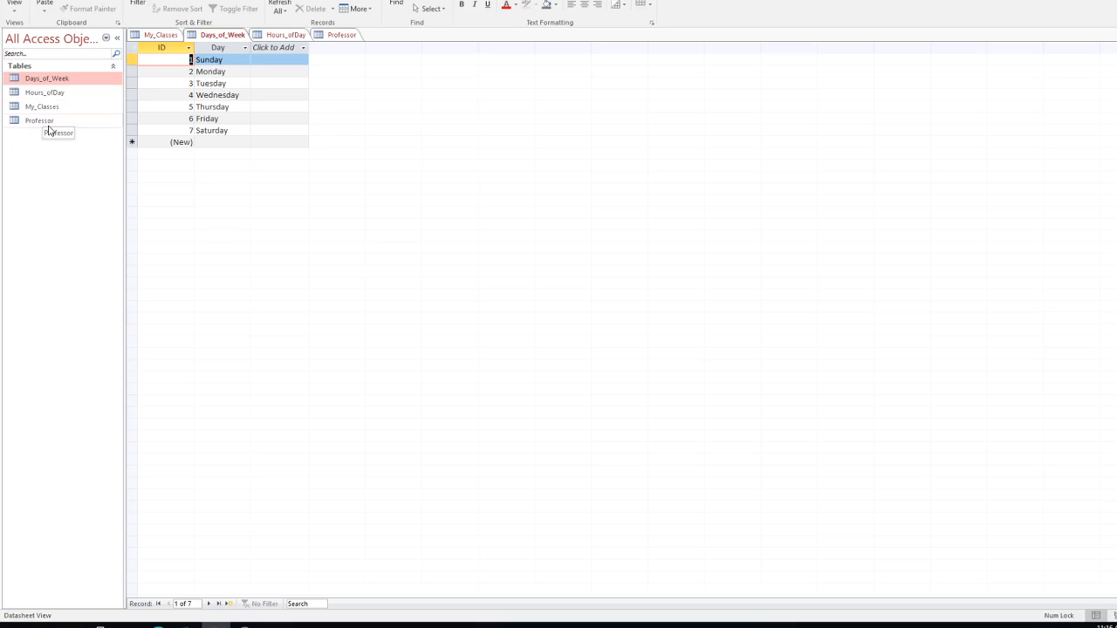
left_click(54, 80)
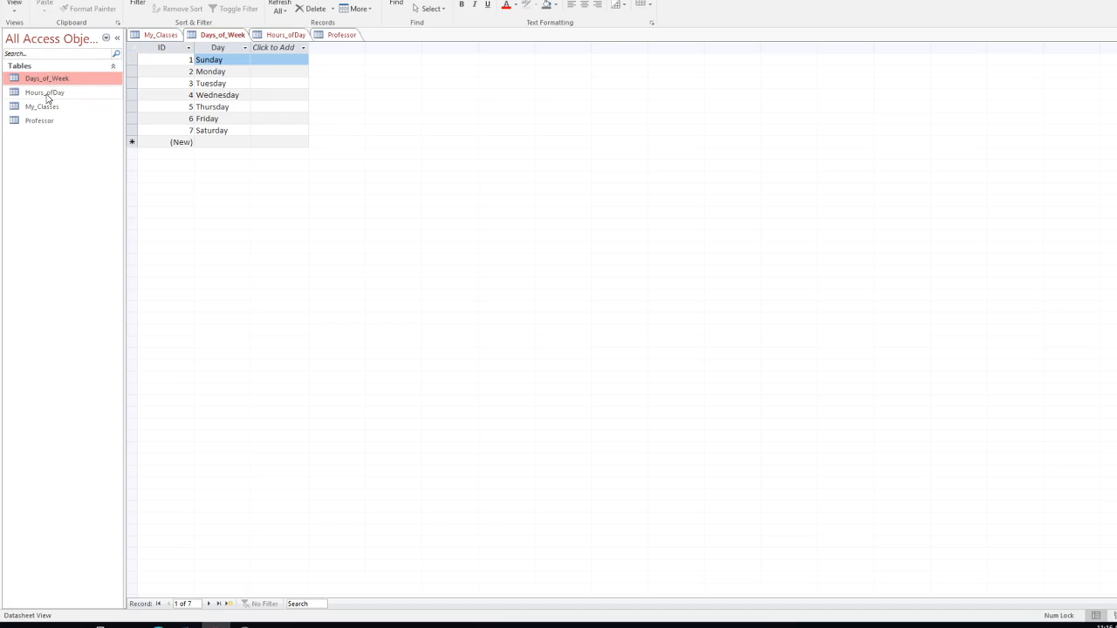
double_click(47, 93)
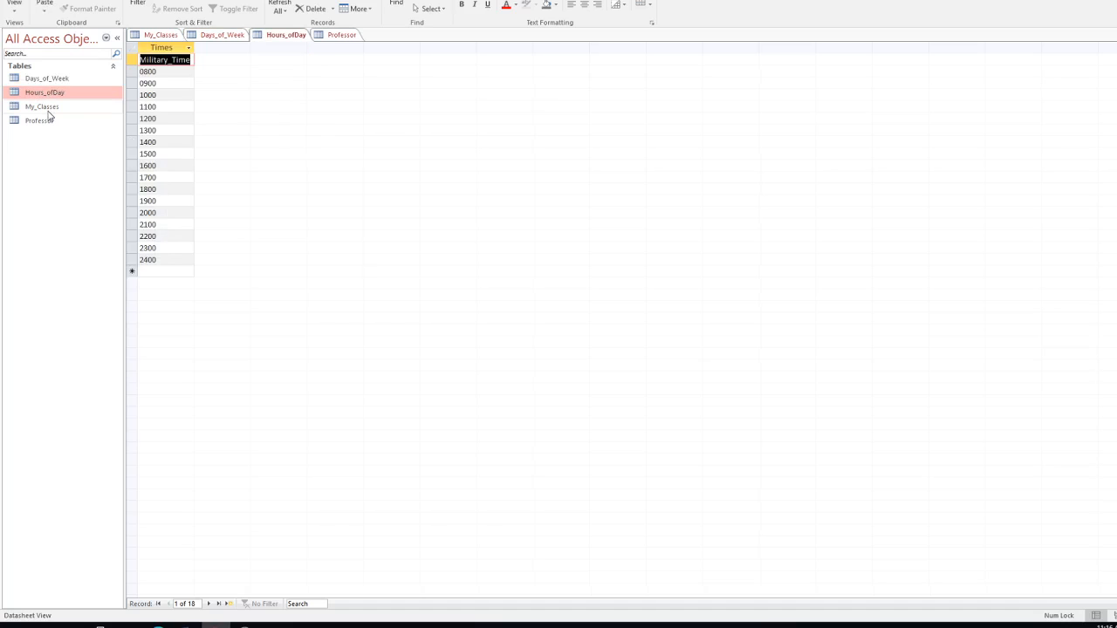
double_click(48, 107)
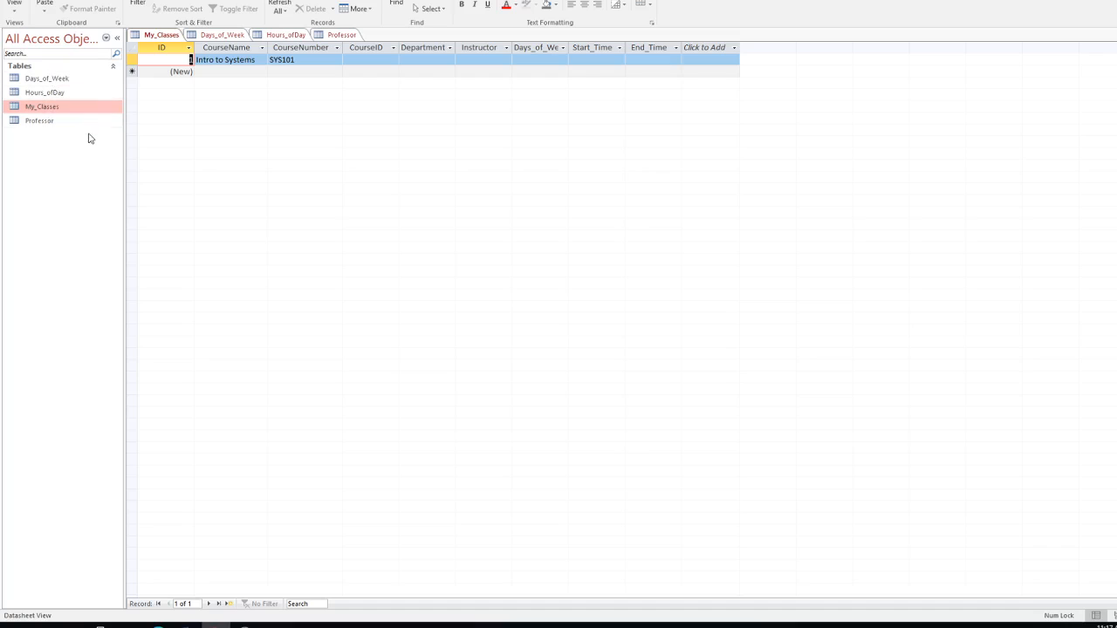
double_click(40, 122)
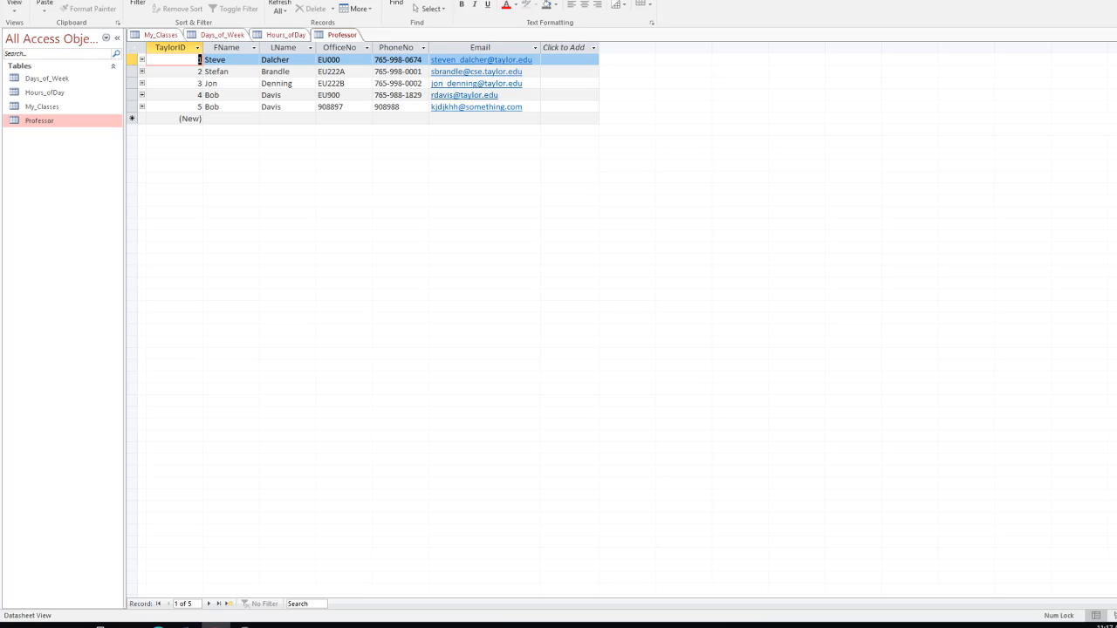
left_click(43, 108)
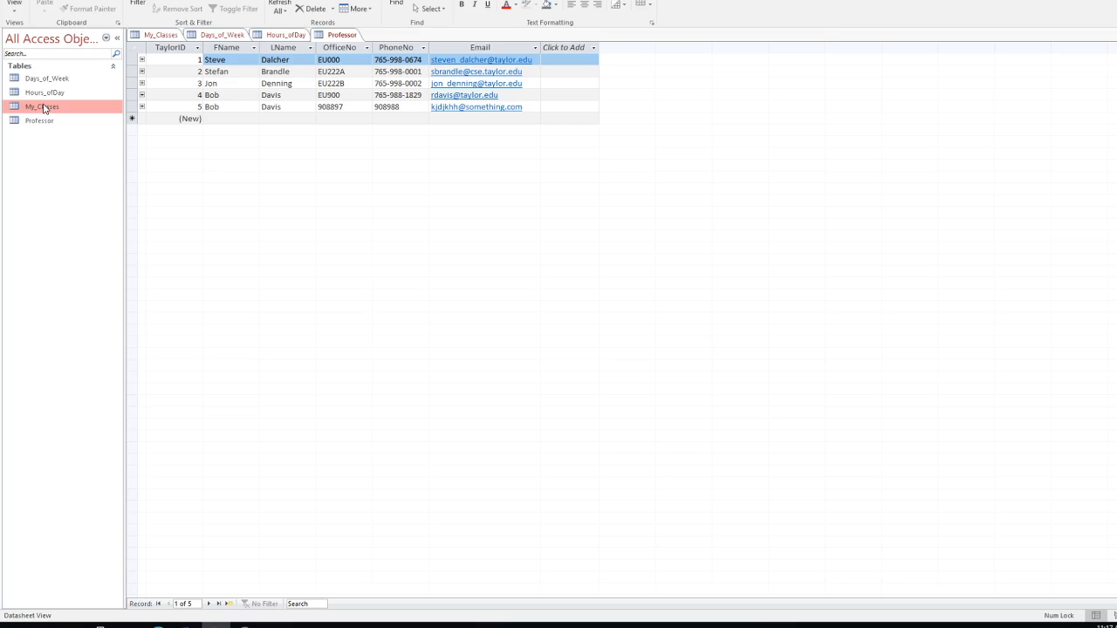
double_click(43, 108)
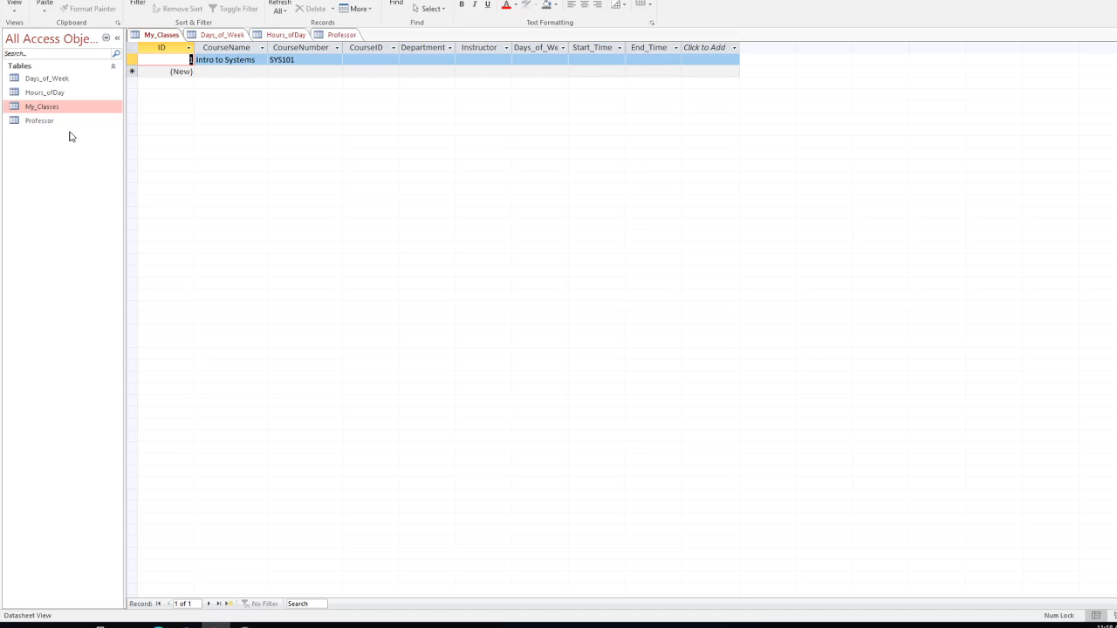
Step: Open the Professor table datasheet from the navigation pane
double_click(43, 123)
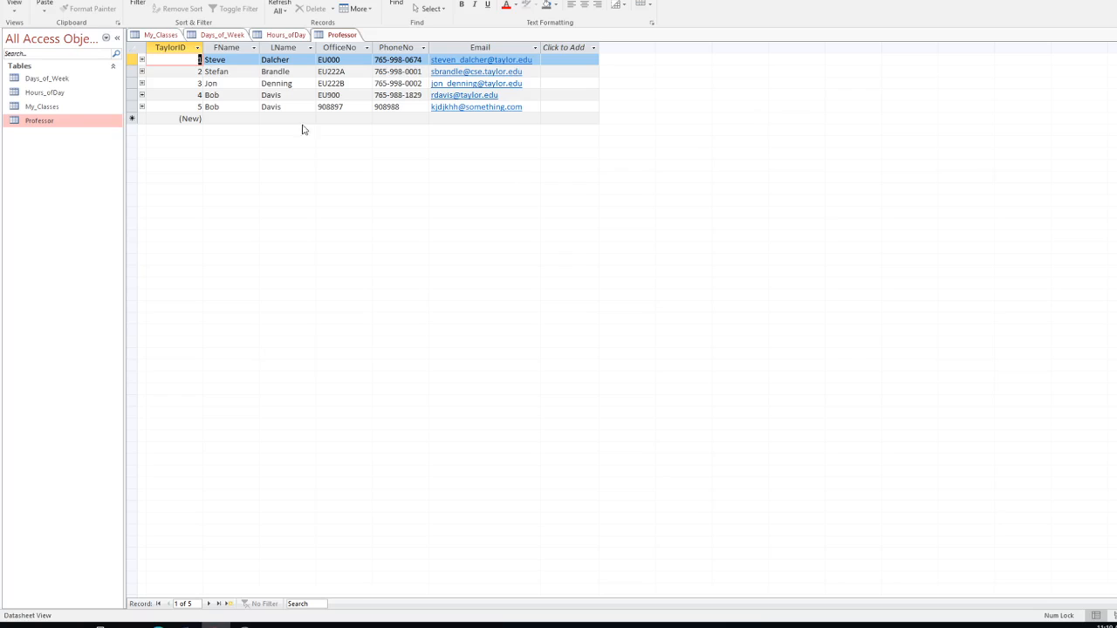
Step: Drag the TaylorID, LName and PhoneNo column borders wider in the Professor datasheet
left_click_drag(204, 47, 603, 47)
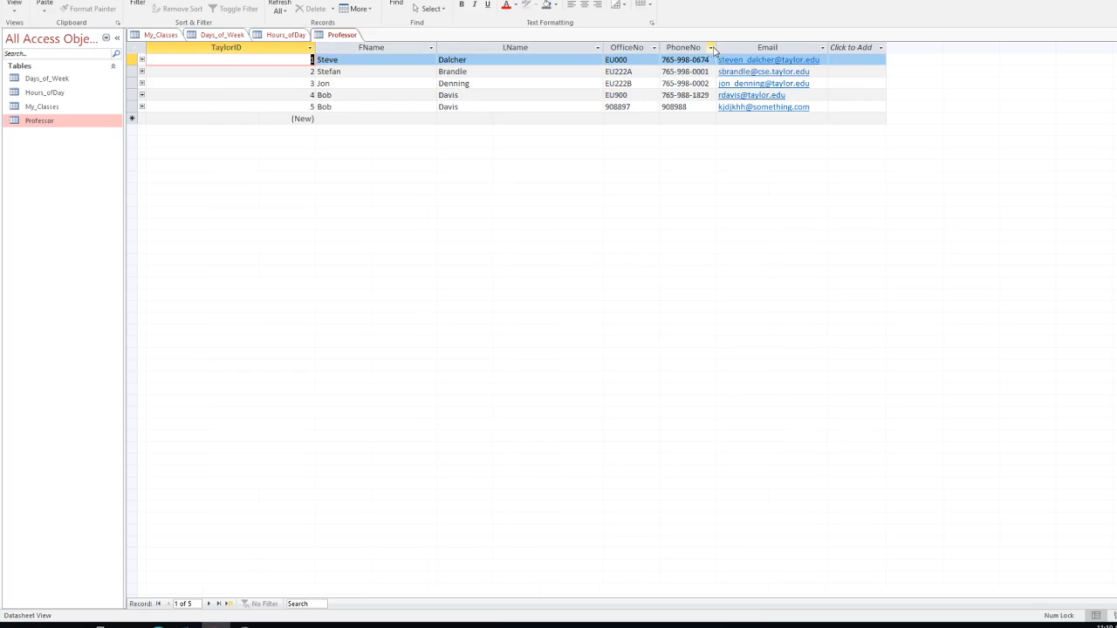
left_click(840, 47)
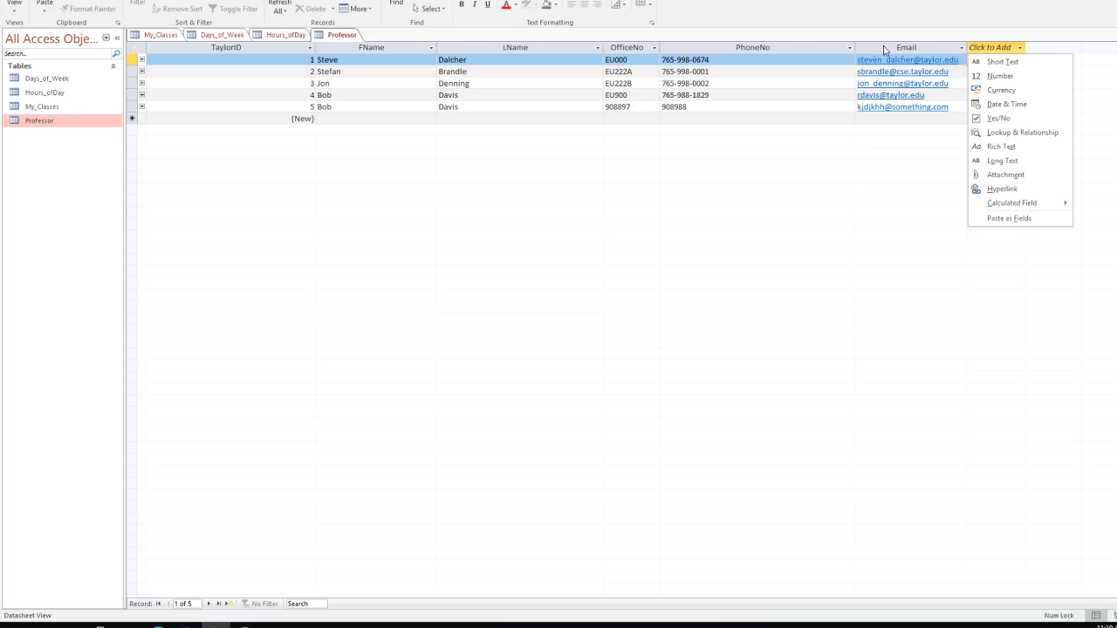
key("Escape")
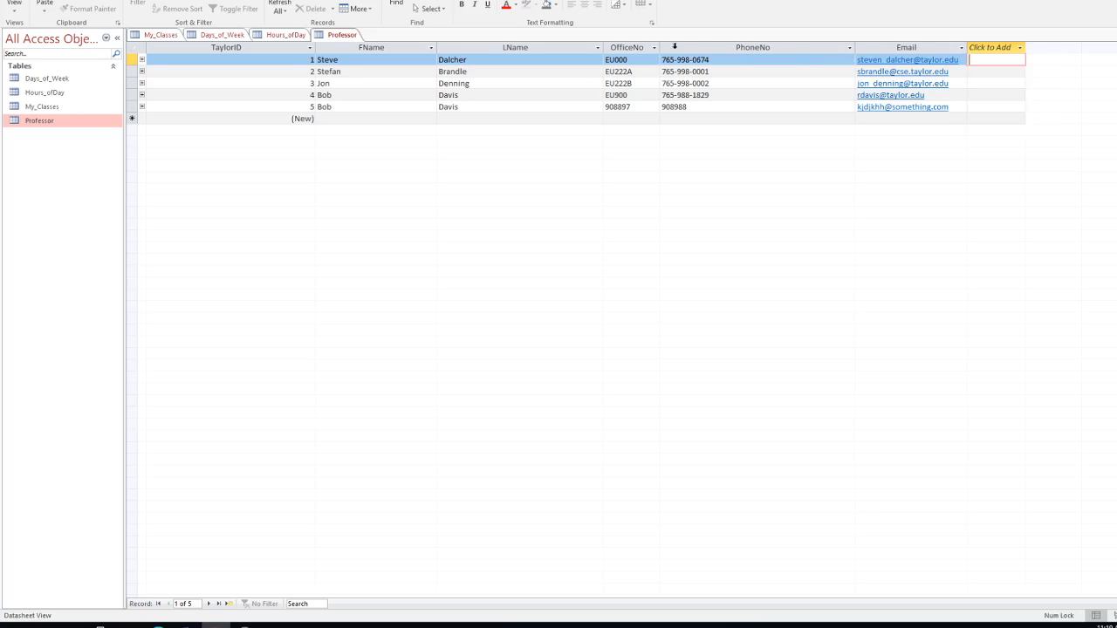
left_click(653, 47)
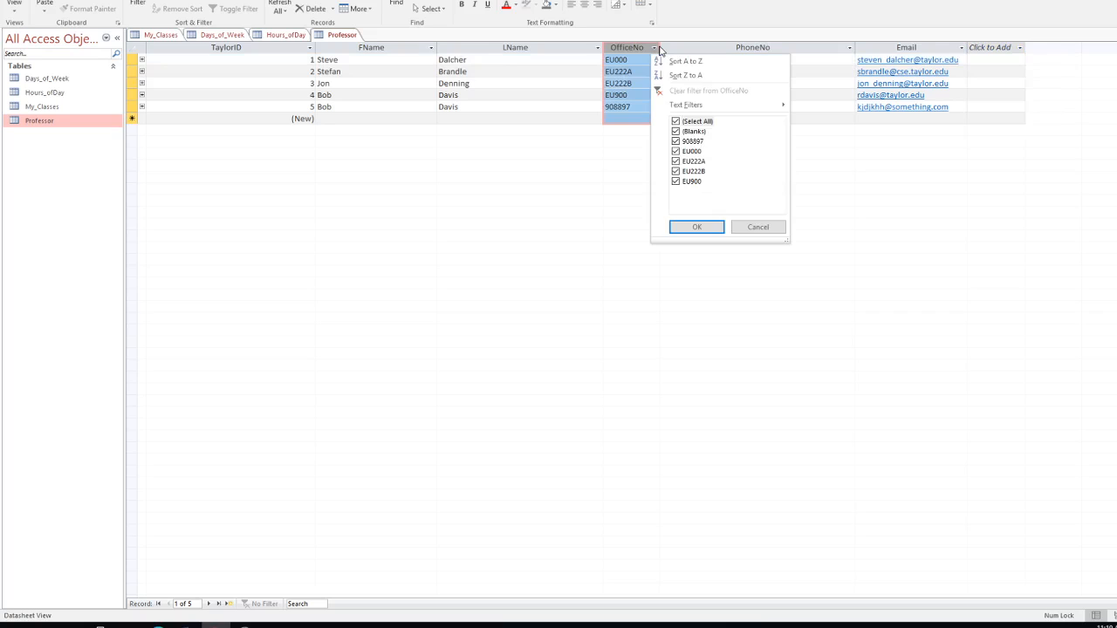
left_click(547, 42)
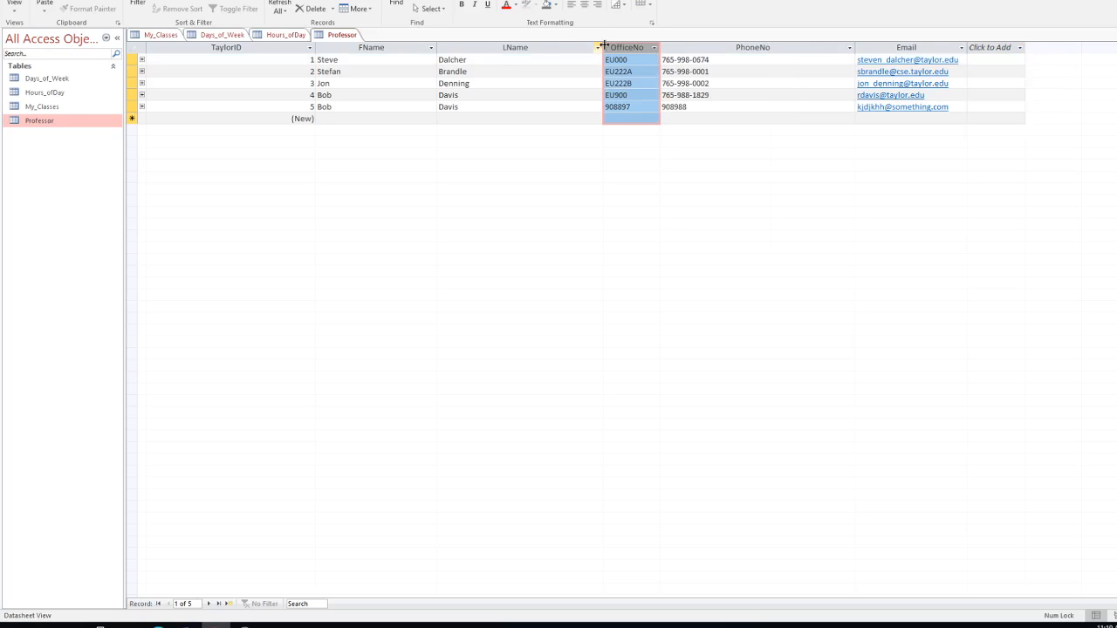
left_click_drag(711, 47, 742, 48)
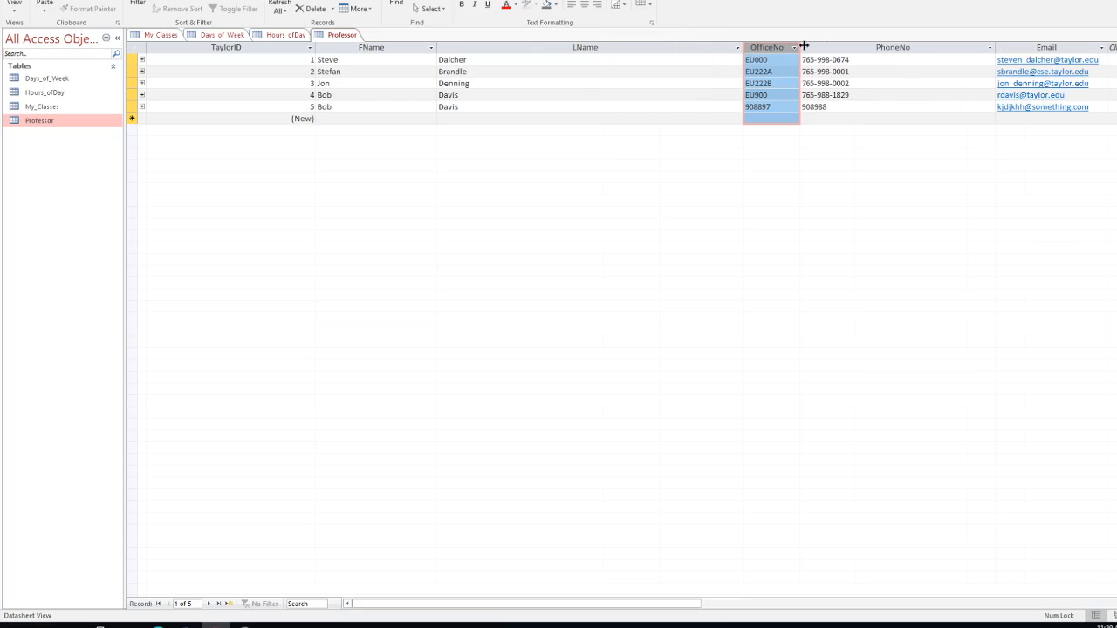
left_click_drag(996, 47, 1090, 43)
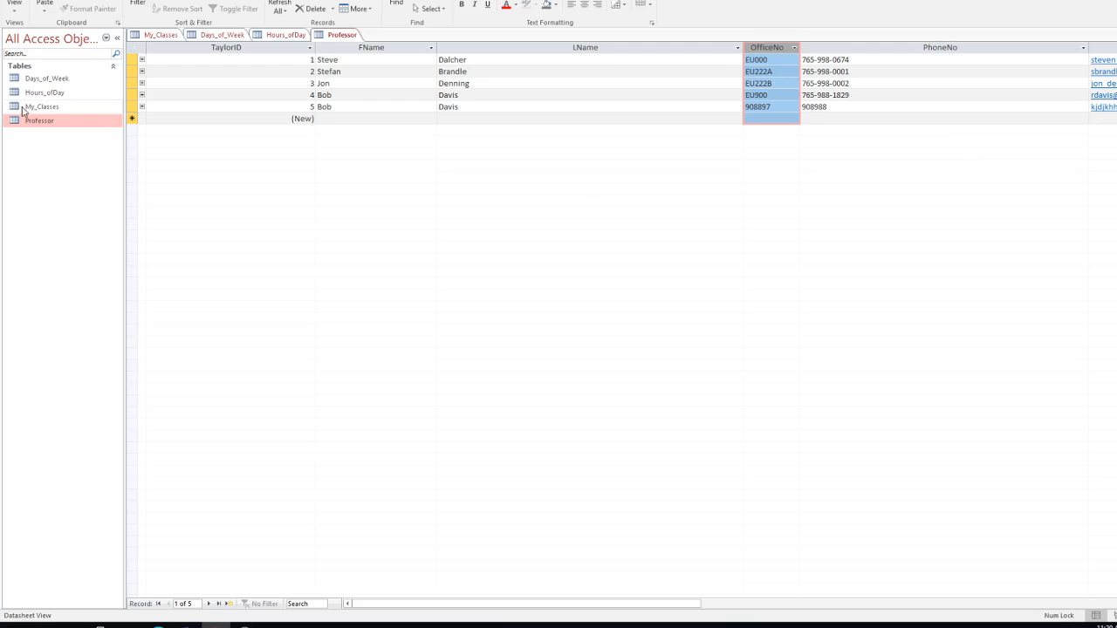
Step: Step across record 1's fields from TaylorID to Email and back
left_click(307, 60)
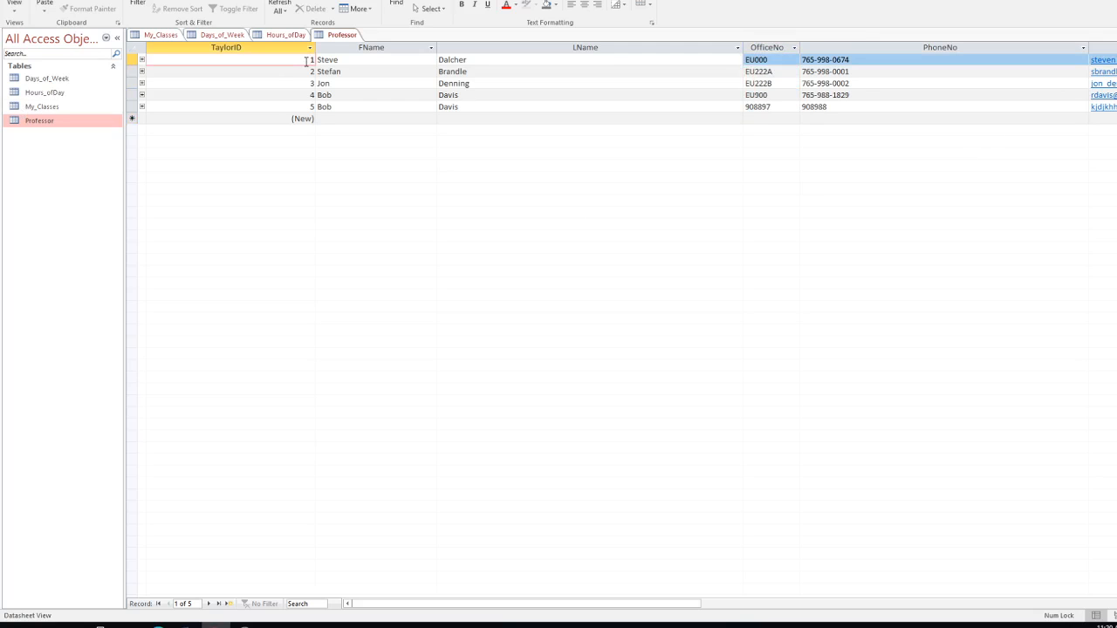
key("Tab")
key("Tab")
key("Tab")
key("Tab")
key("Tab")
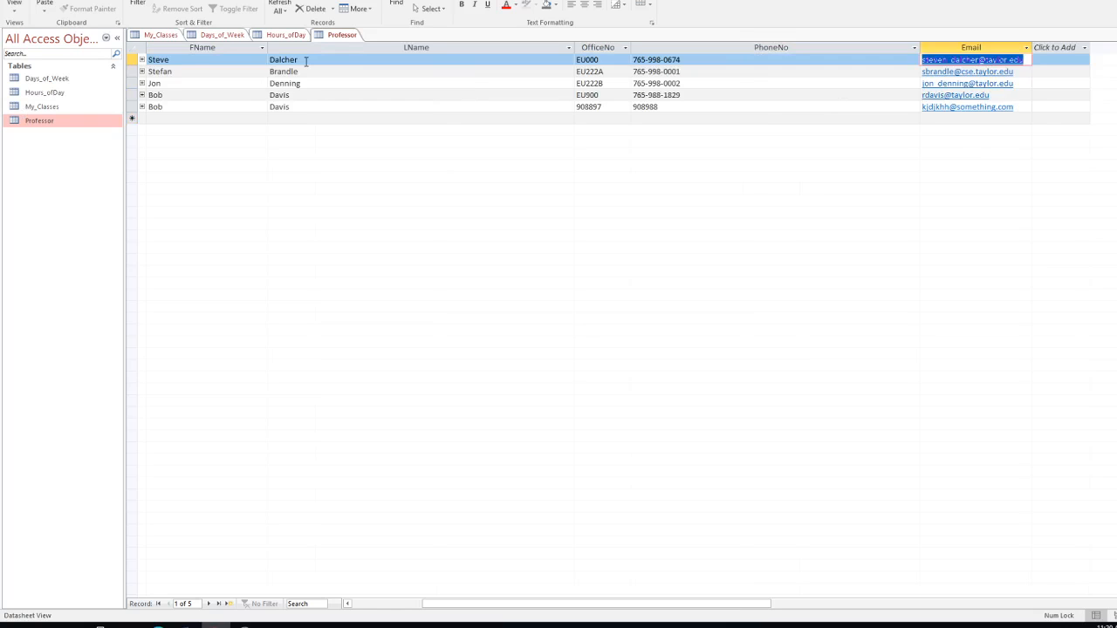
key("shift+Tab")
key("shift+Tab")
key("shift+Tab")
key("shift+Tab")
key("shift+Tab")
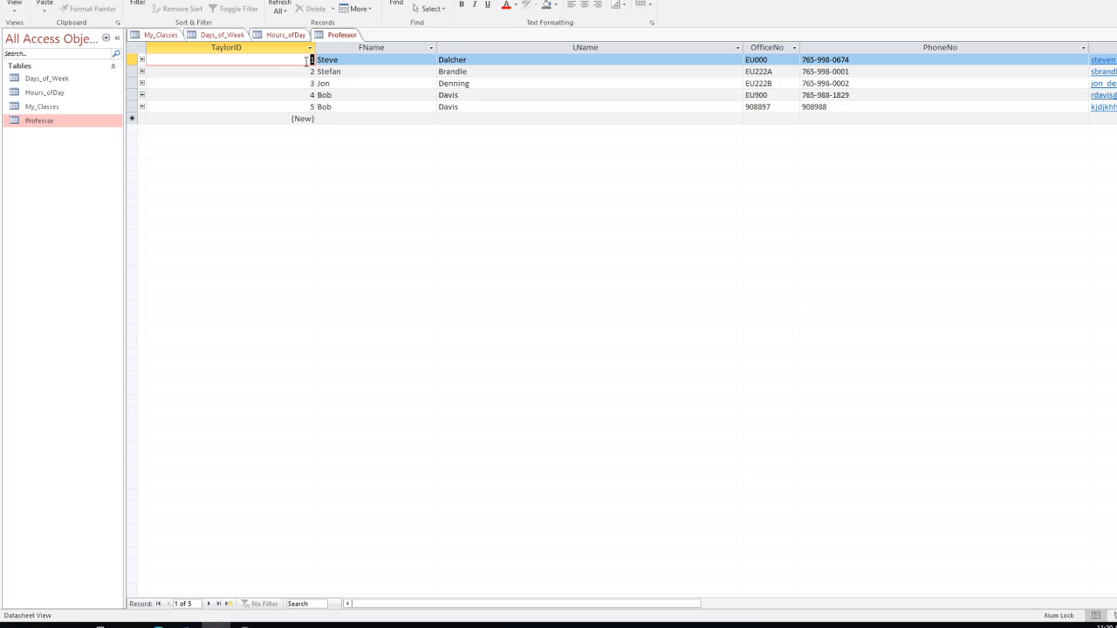
Step: Close the Professor table without saving layout changes, then select Professor in the navigation pane
right_click(349, 42)
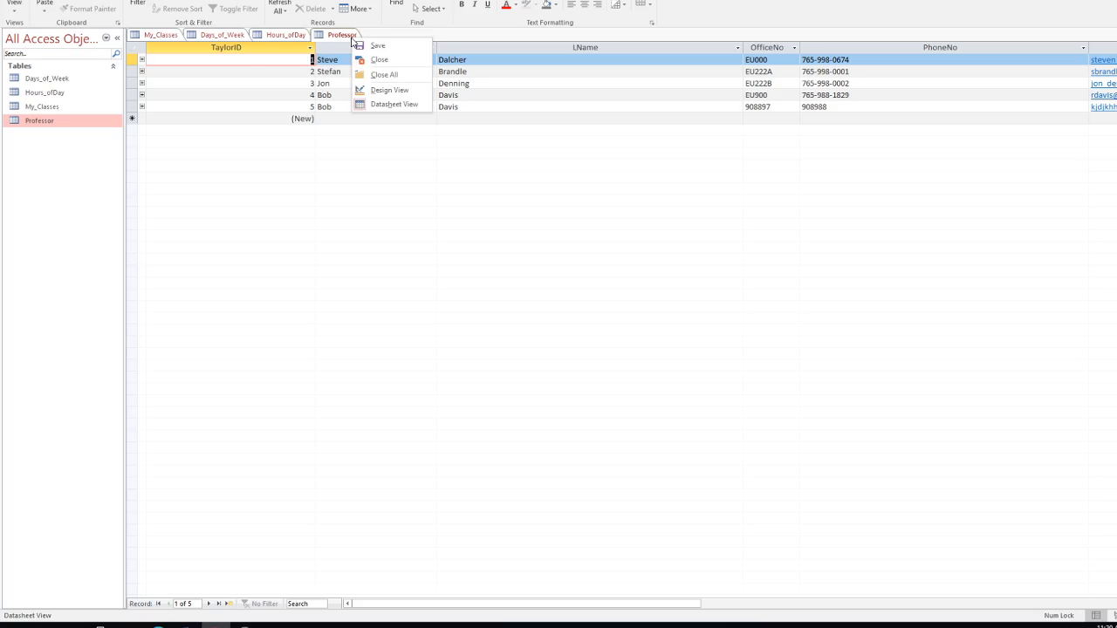
left_click(380, 61)
left_click(582, 326)
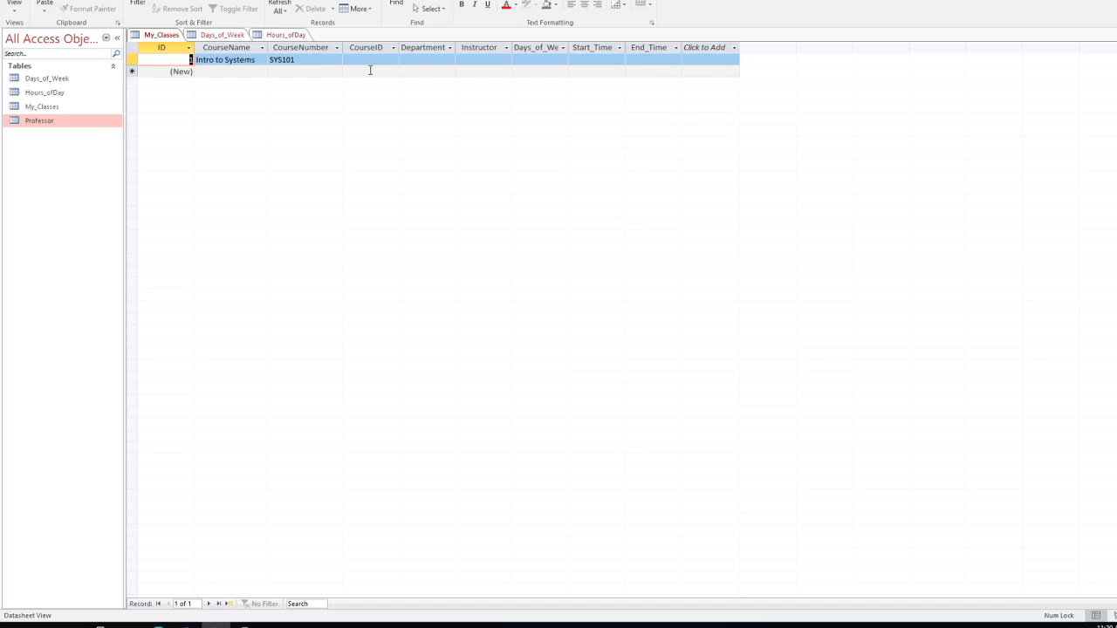
left_click(37, 127)
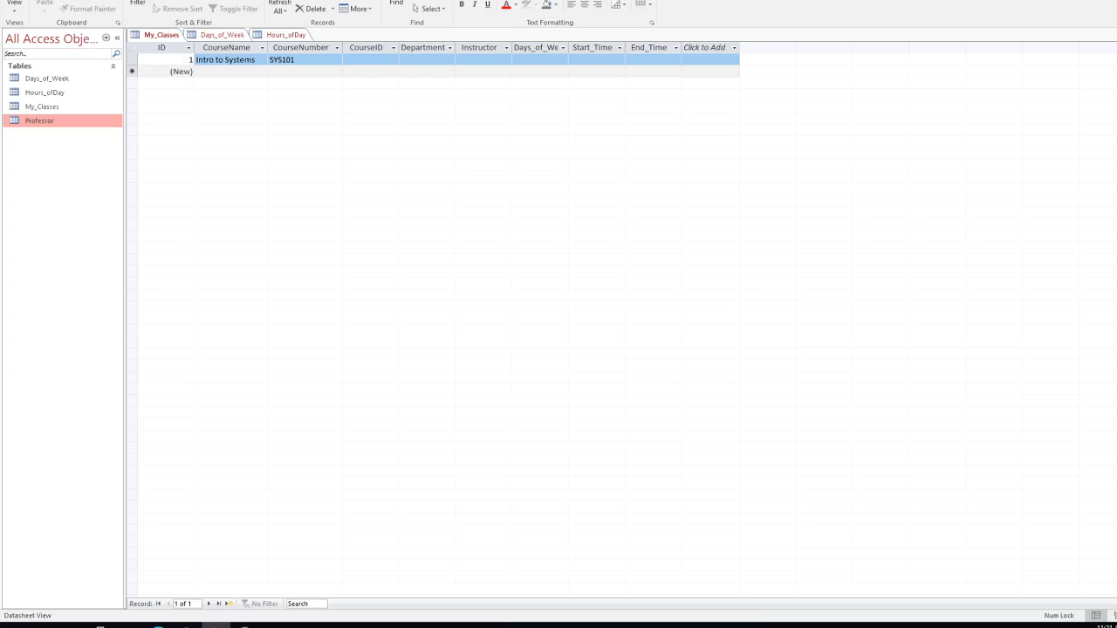
left_click(75, 0)
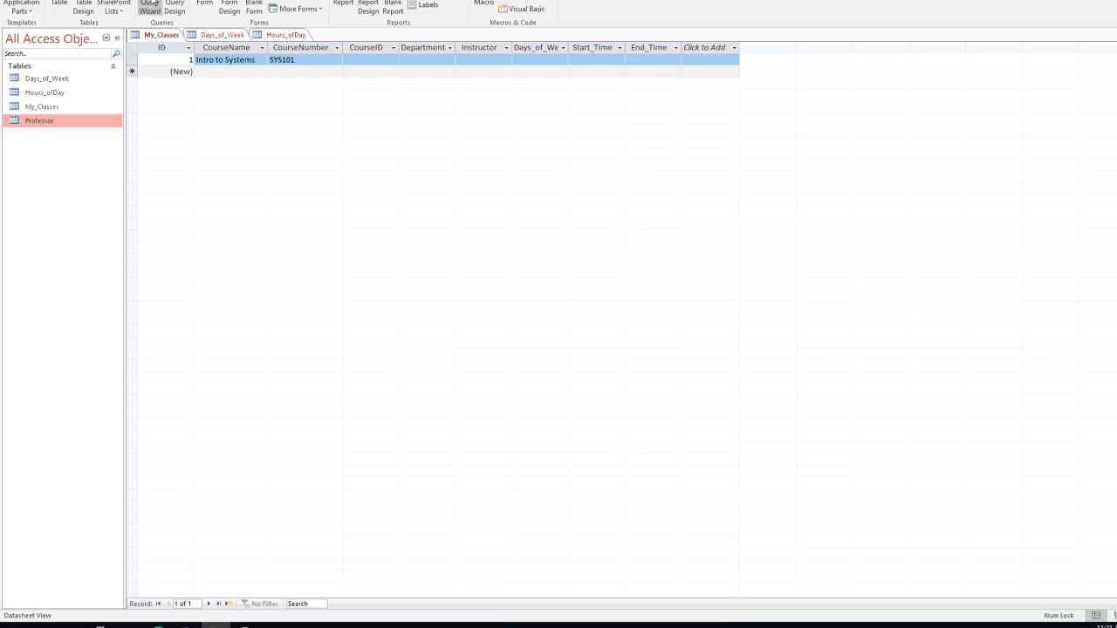
Step: Create a quick Professor form, delete its embedded course subform, and switch to Form View
left_click(204, 4)
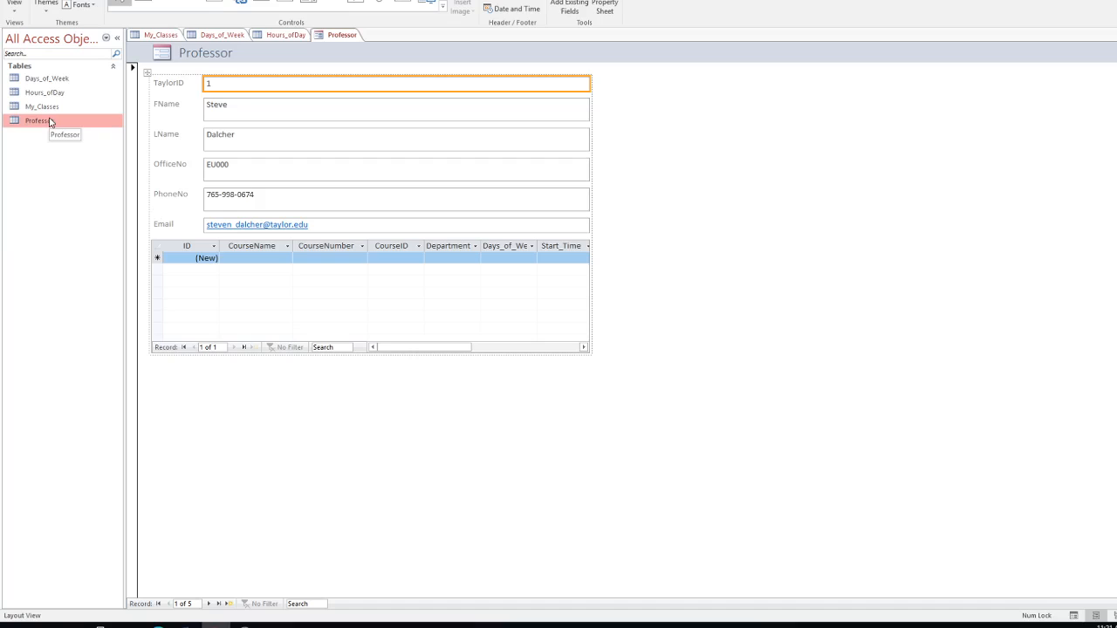
left_click(158, 249)
right_click(147, 236)
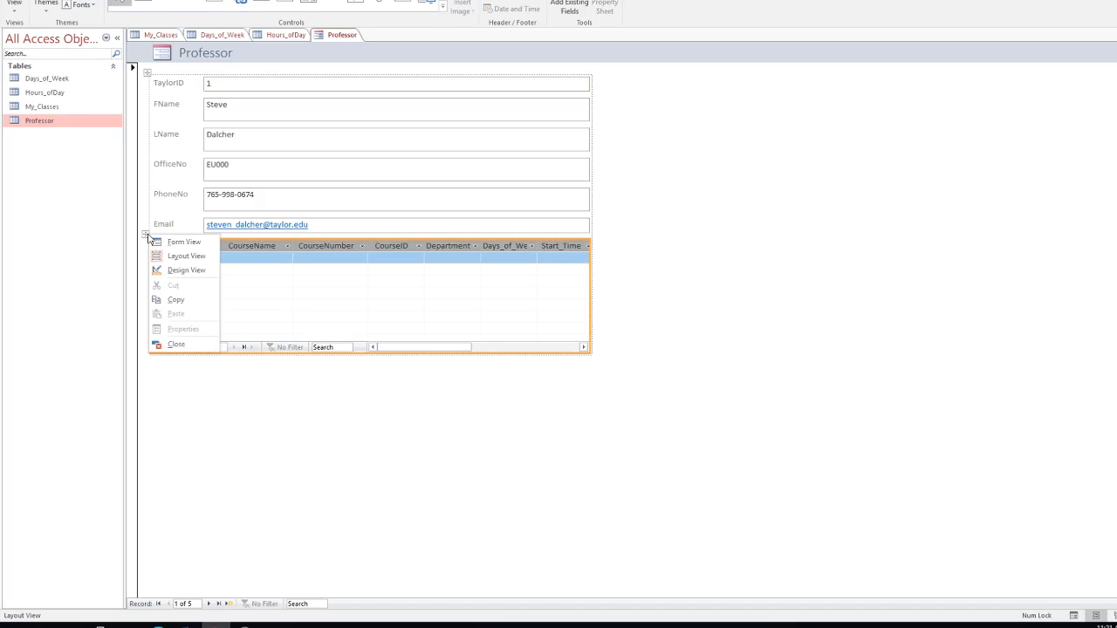
left_click(250, 248)
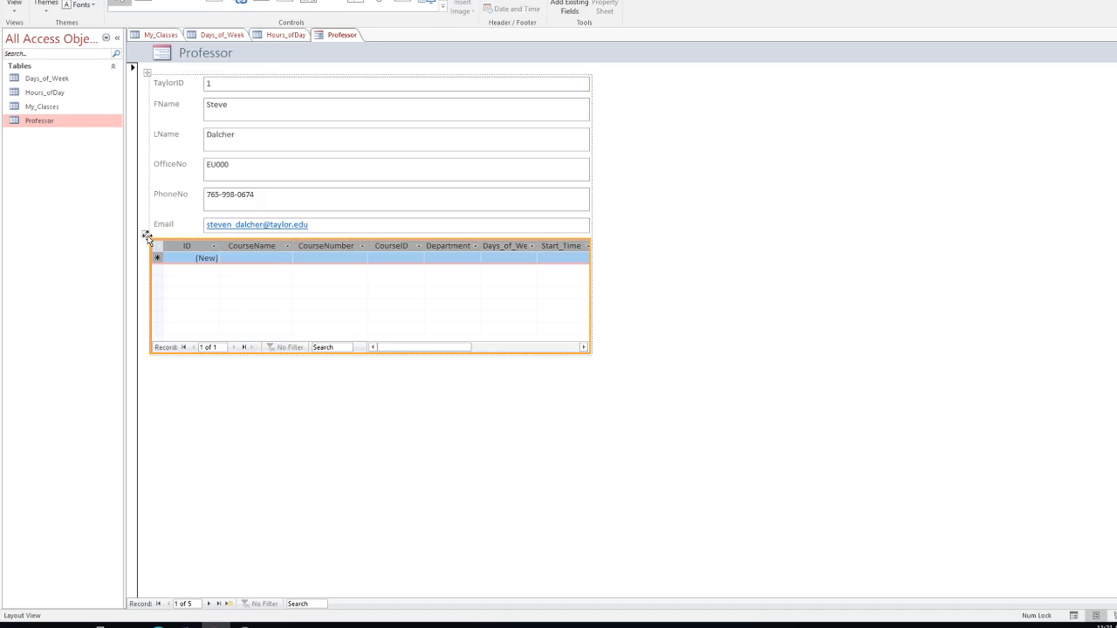
left_click(147, 236)
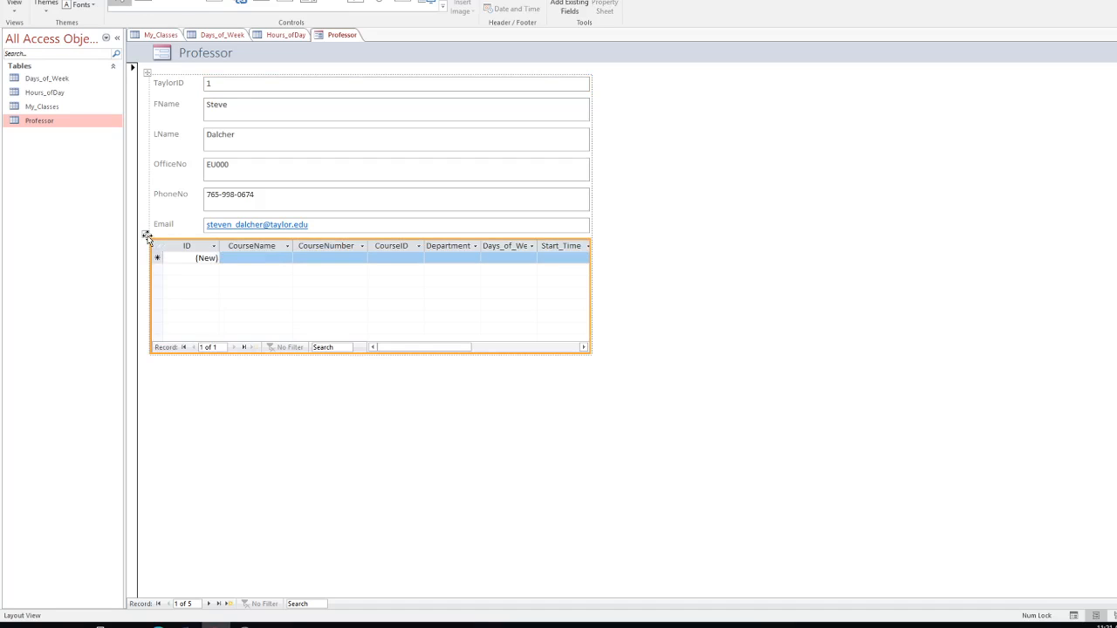
key("Delete")
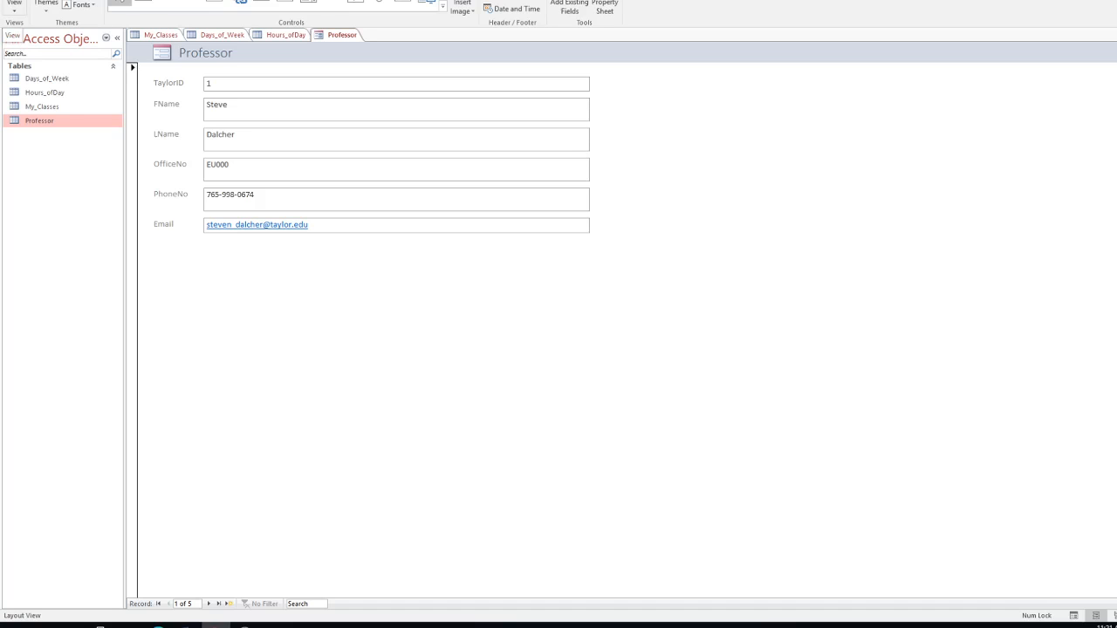
left_click(13, 7)
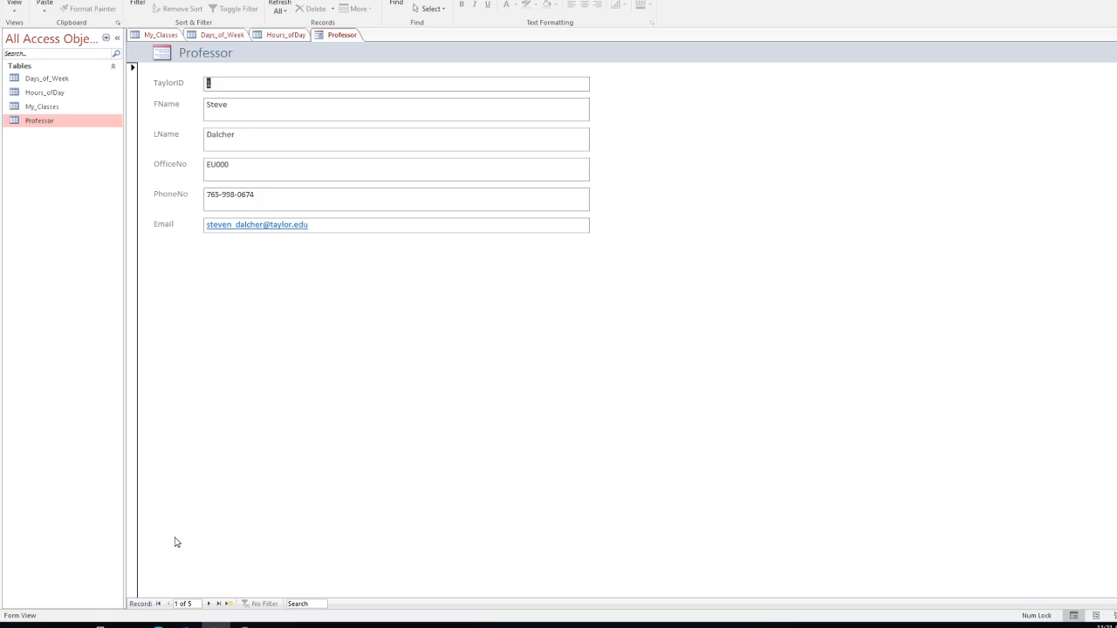
Step: Browse through the five professor records and start a new blank record
left_click(209, 603)
left_click(209, 604)
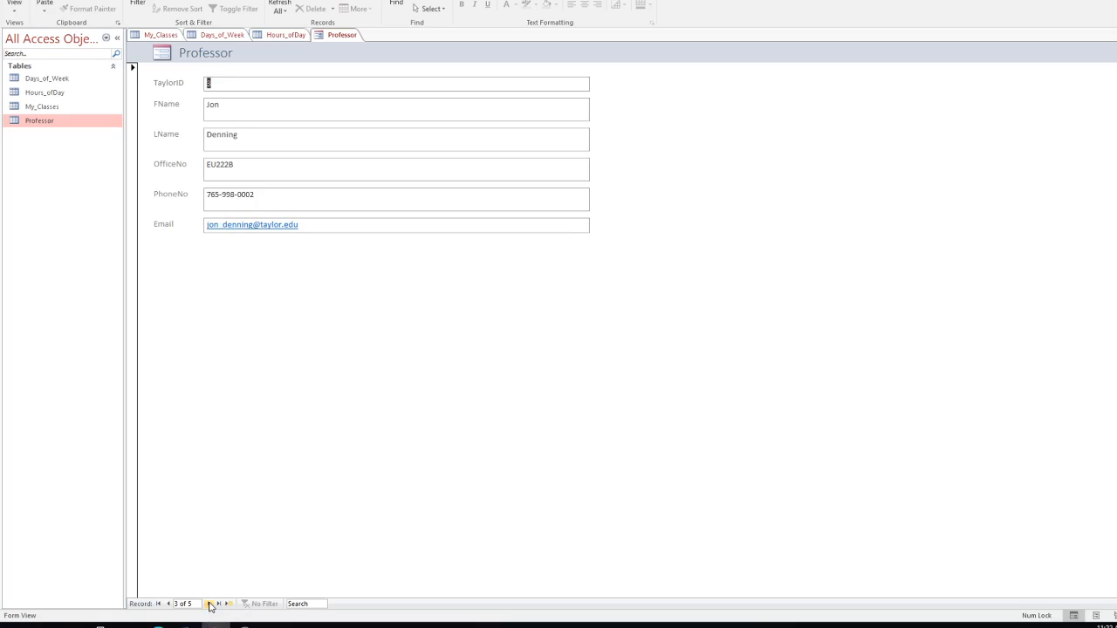
left_click(210, 604)
left_click(210, 603)
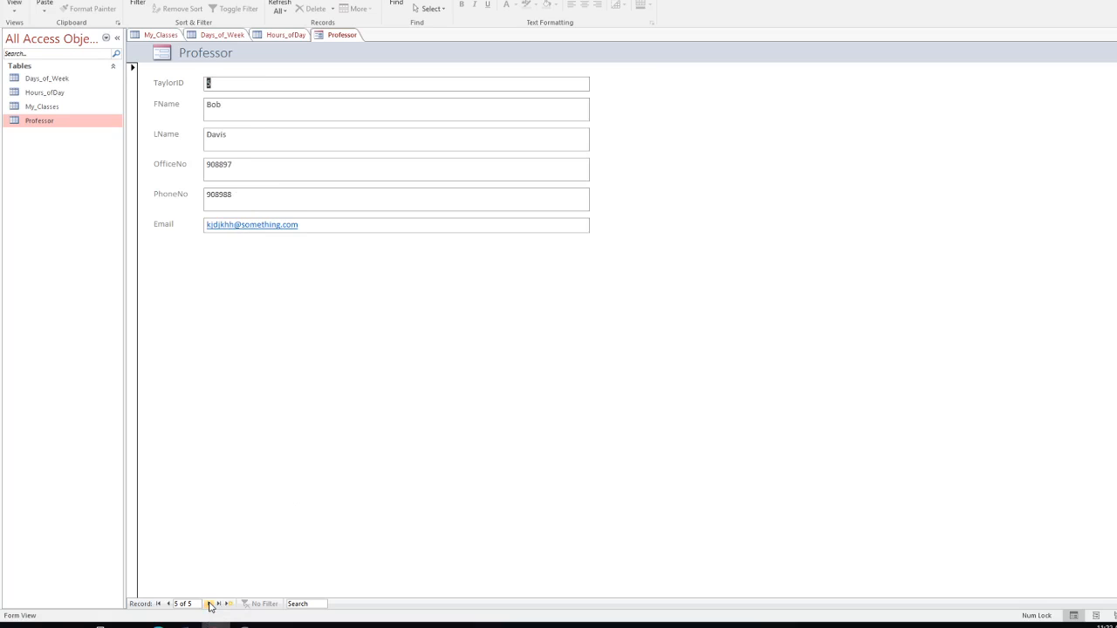
left_click(210, 603)
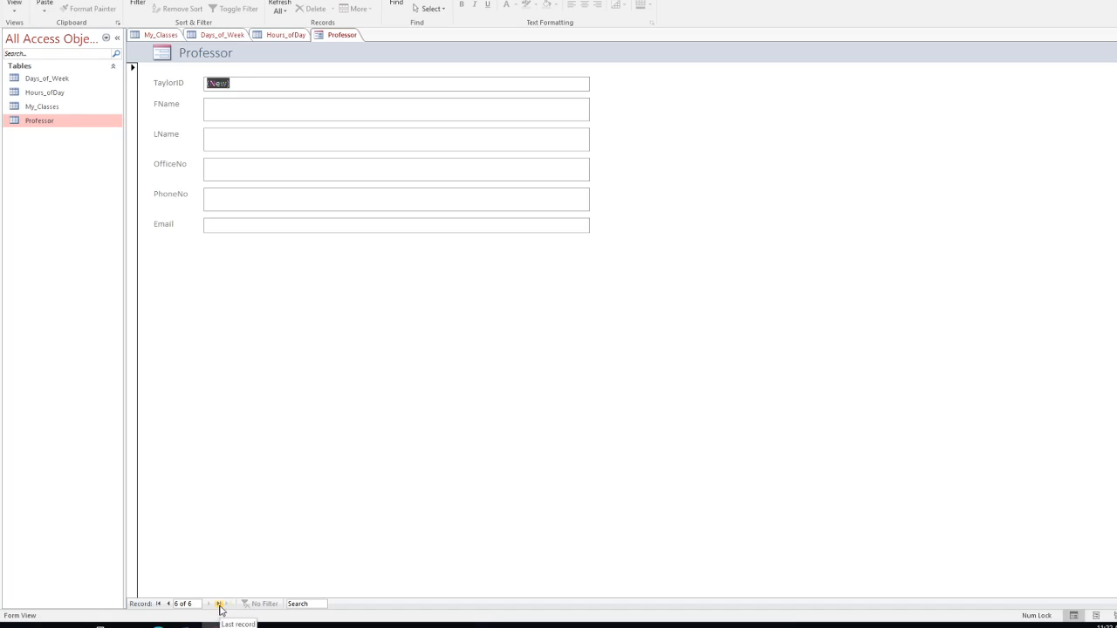
left_click(220, 604)
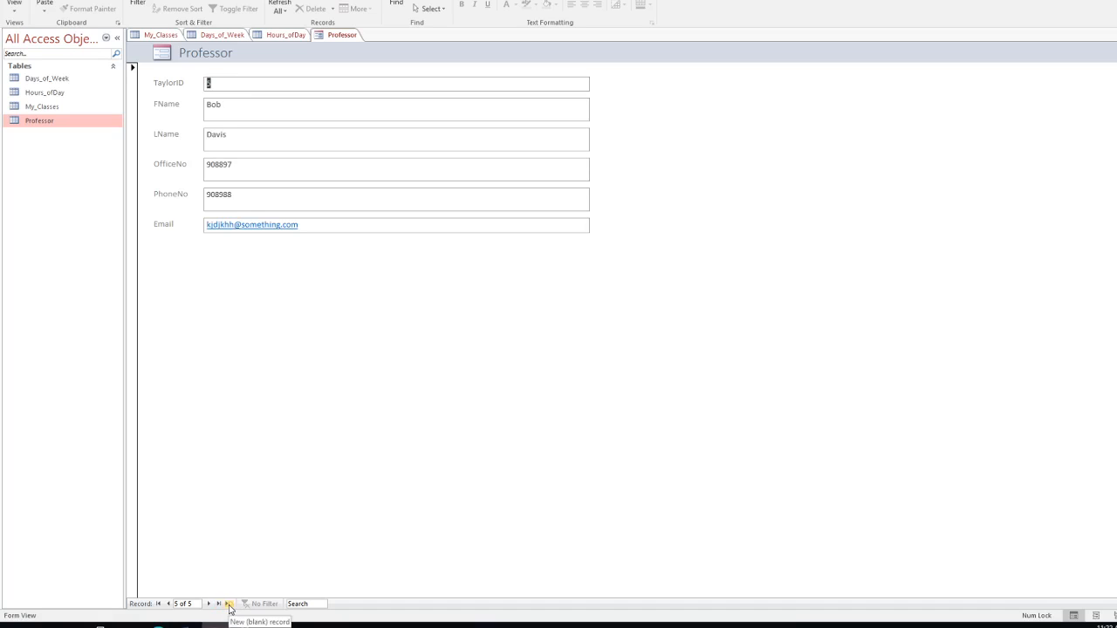
left_click(229, 604)
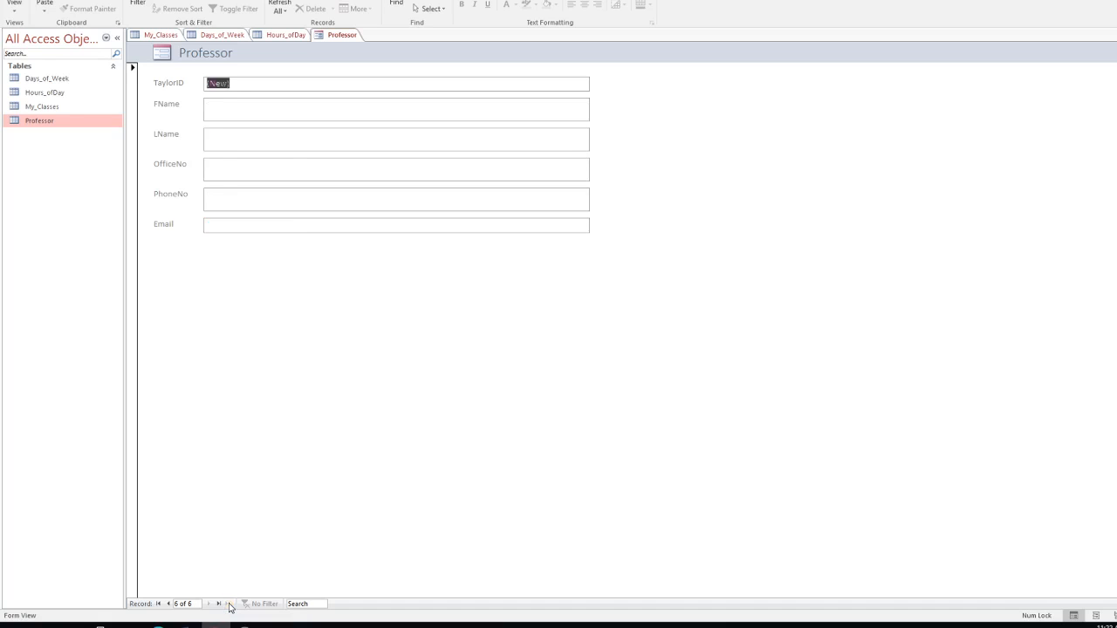
Step: Enter the sixth professor's name, office number, phone and email, then save the record
left_click(291, 87)
left_click(242, 113)
left_click(221, 166)
type("jfbhgfh")
left_click(230, 201)
type("fjjfhjfg")
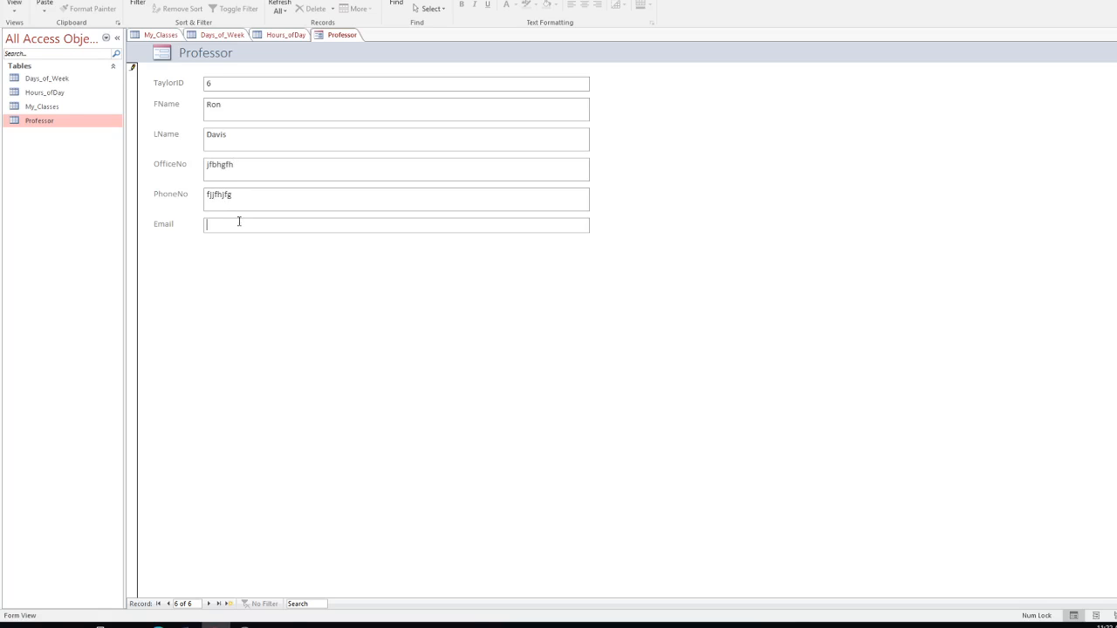
left_click(238, 222)
type("someemail@something.com")
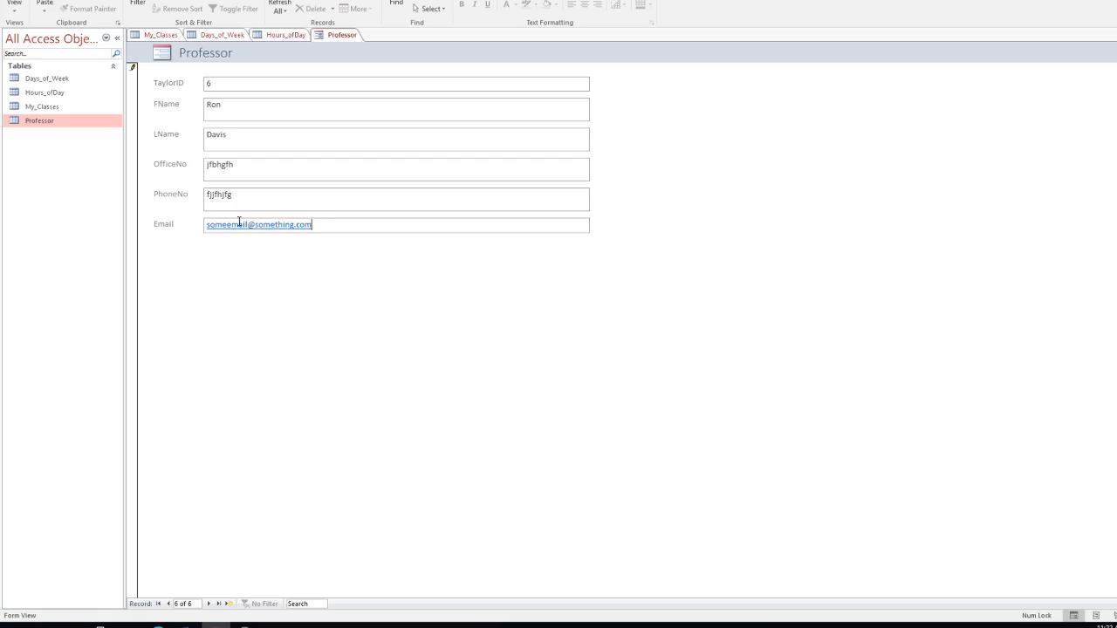
left_click(230, 604)
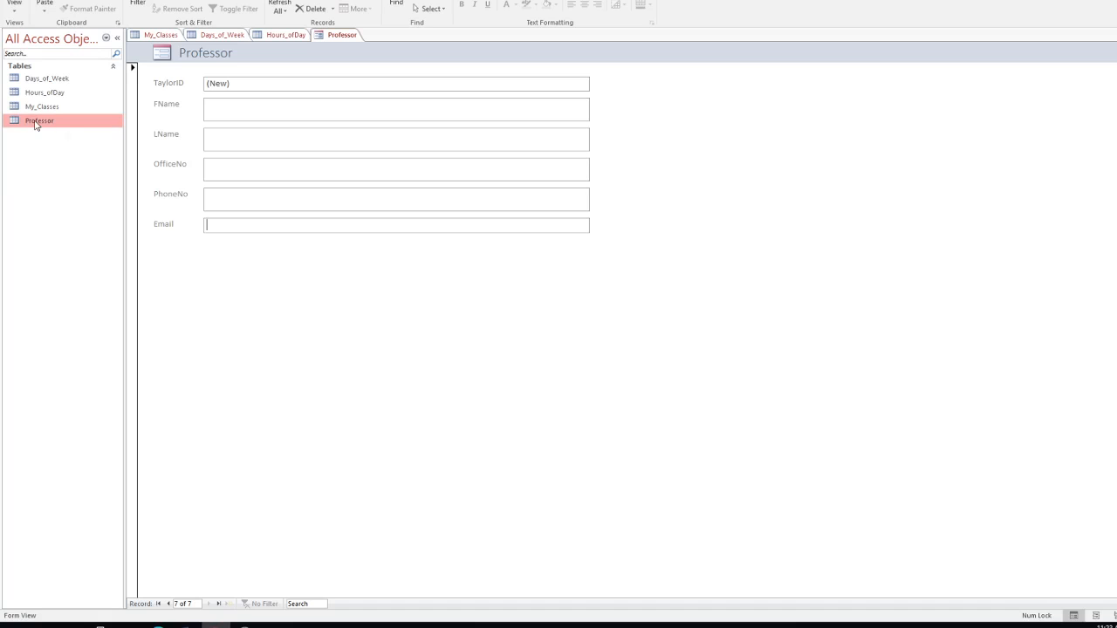
Step: Step back to record 5 and return to the new record 6
left_click(169, 604)
left_click(168, 604)
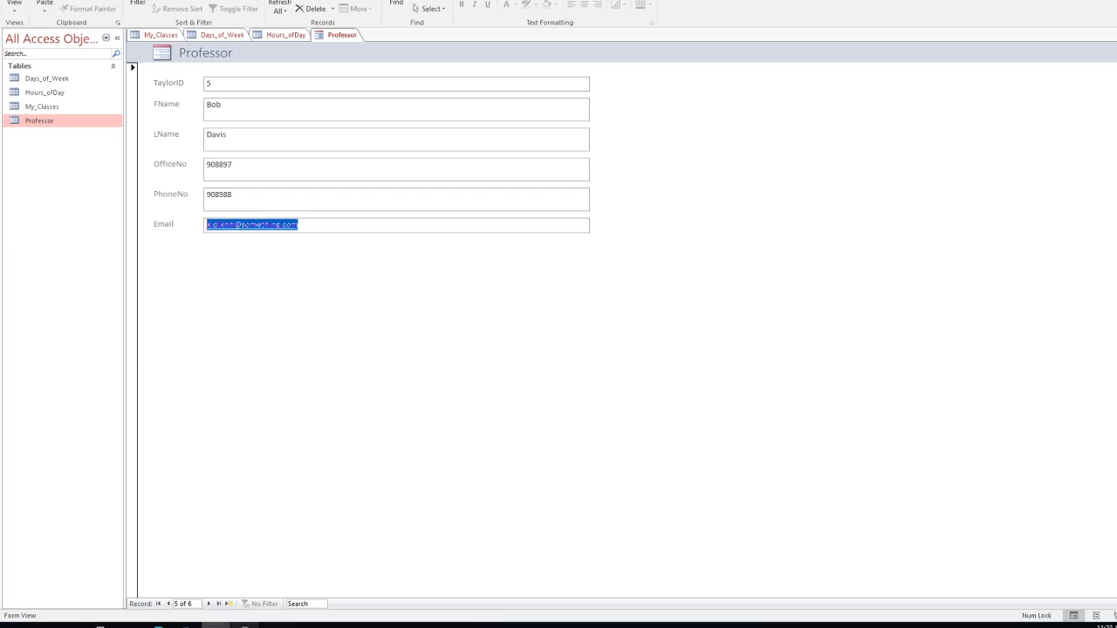
left_click(219, 604)
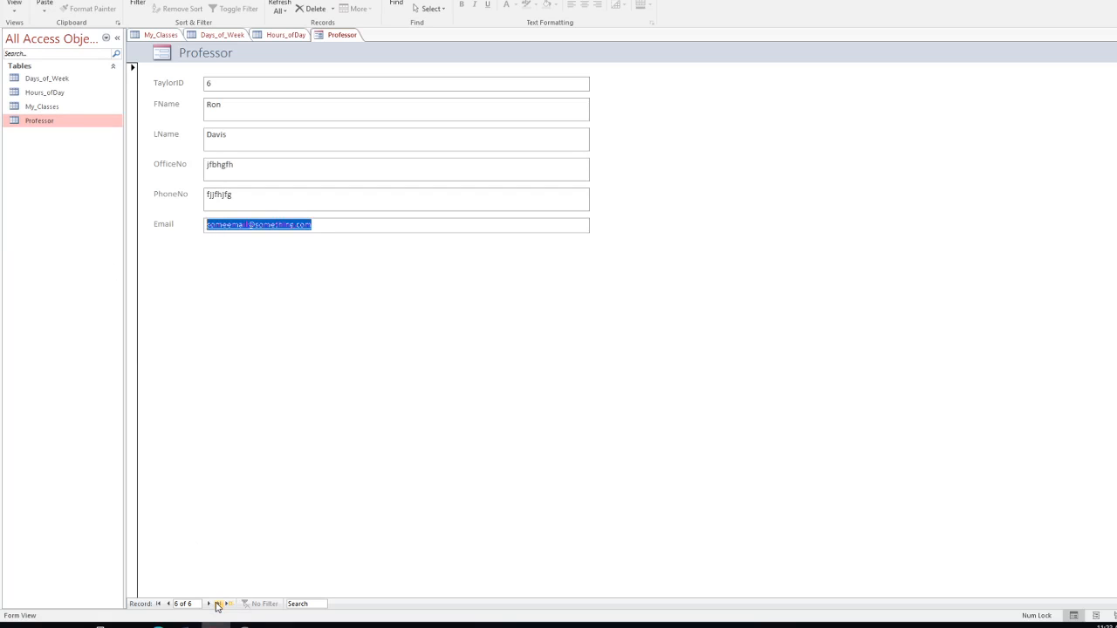
double_click(46, 123)
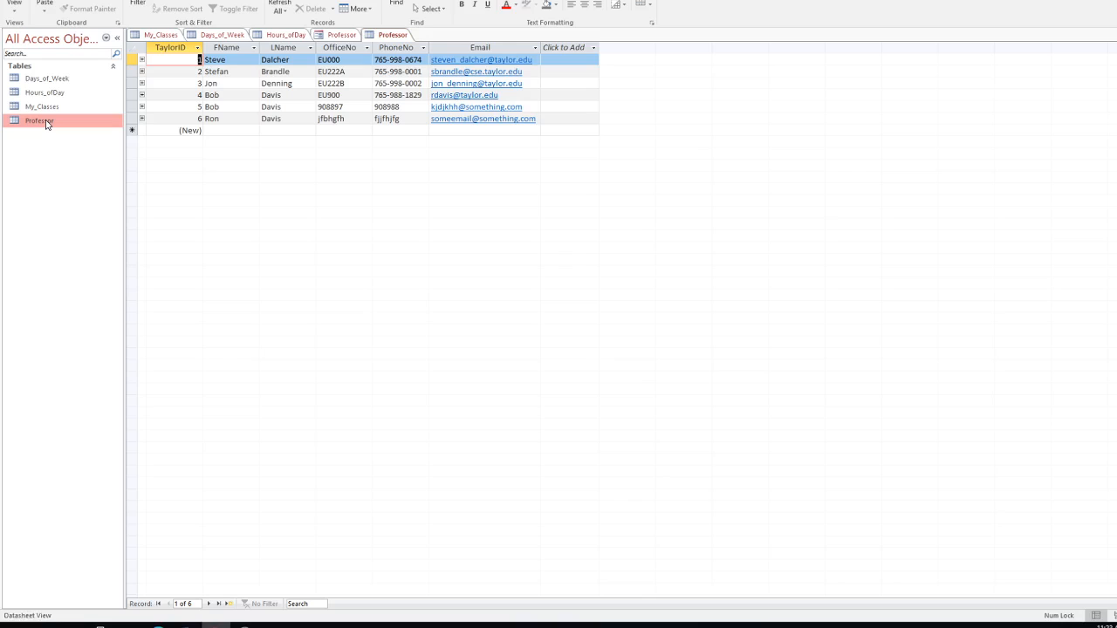
left_click(343, 38)
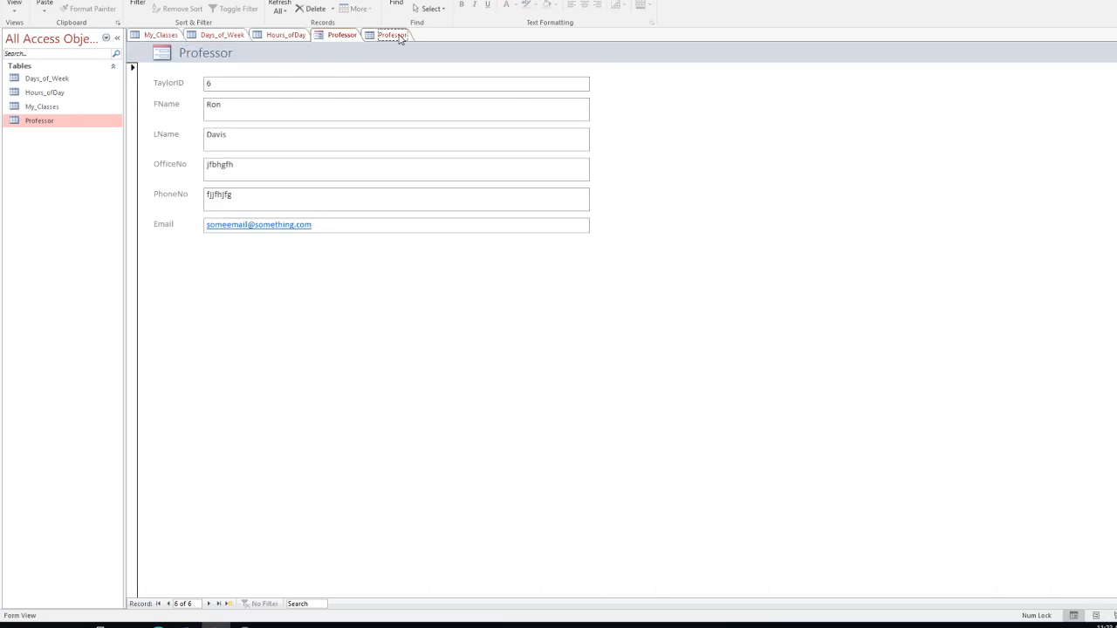
left_click(400, 40)
right_click(399, 37)
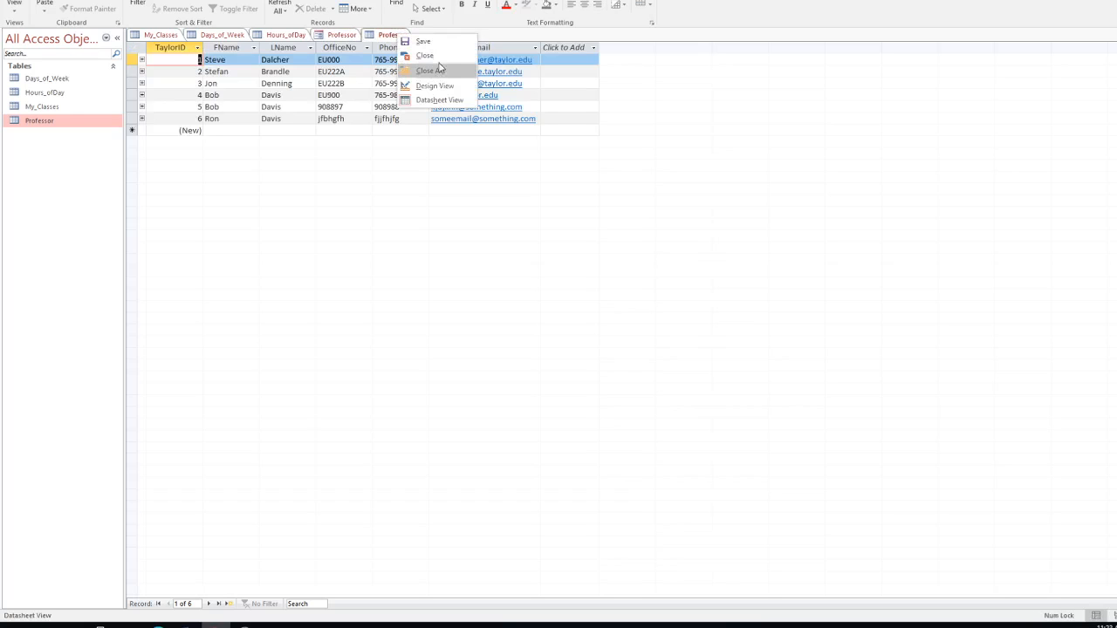
left_click(436, 57)
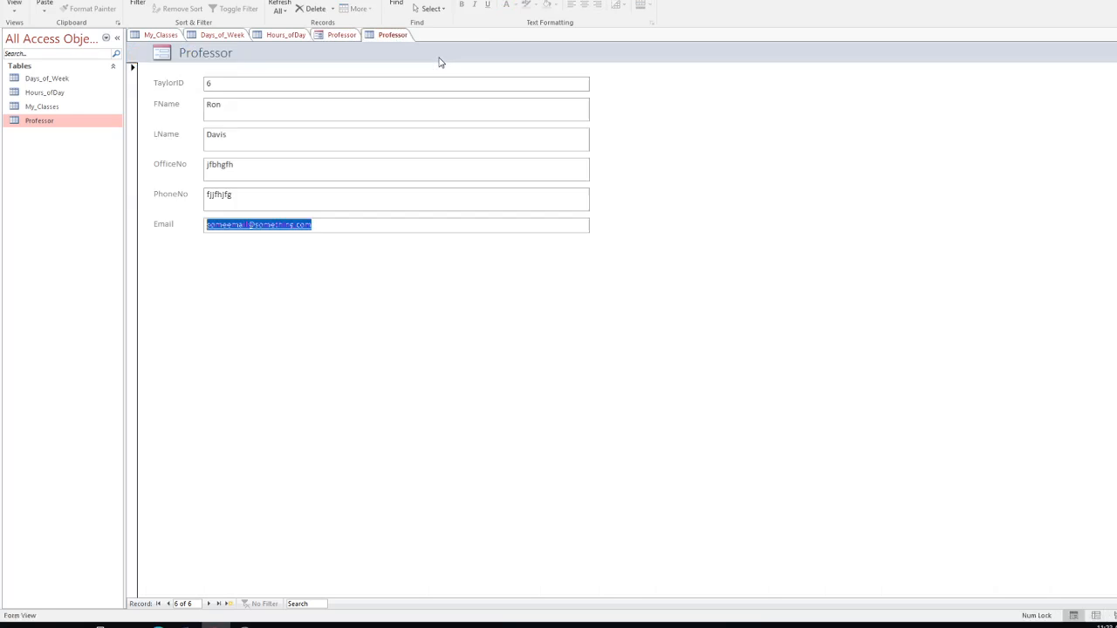
left_click(379, 229)
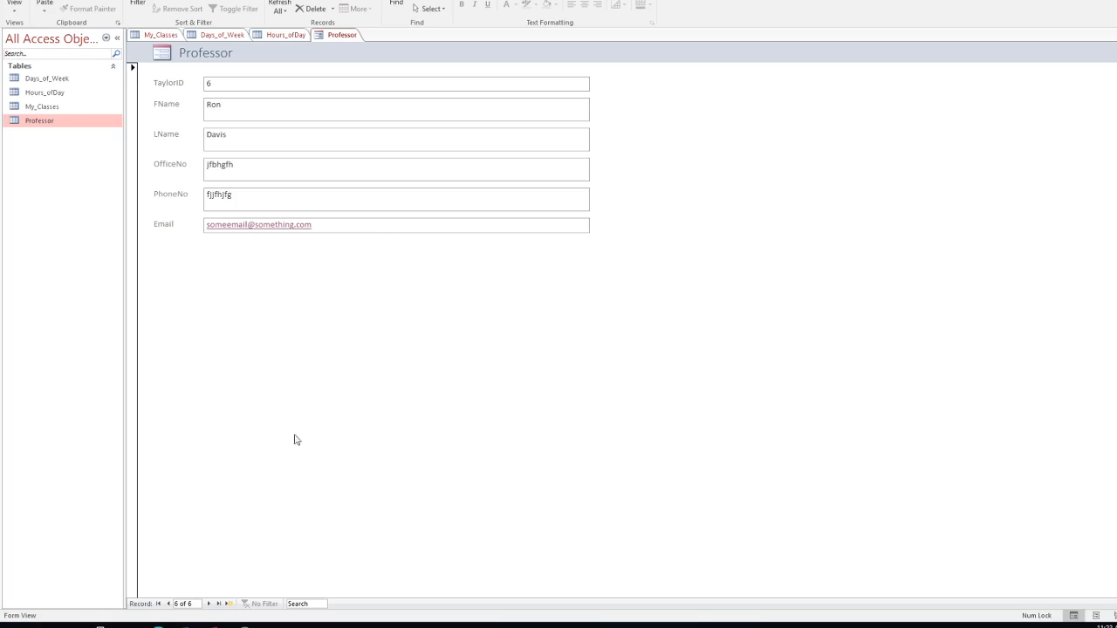
key("alt+Tab")
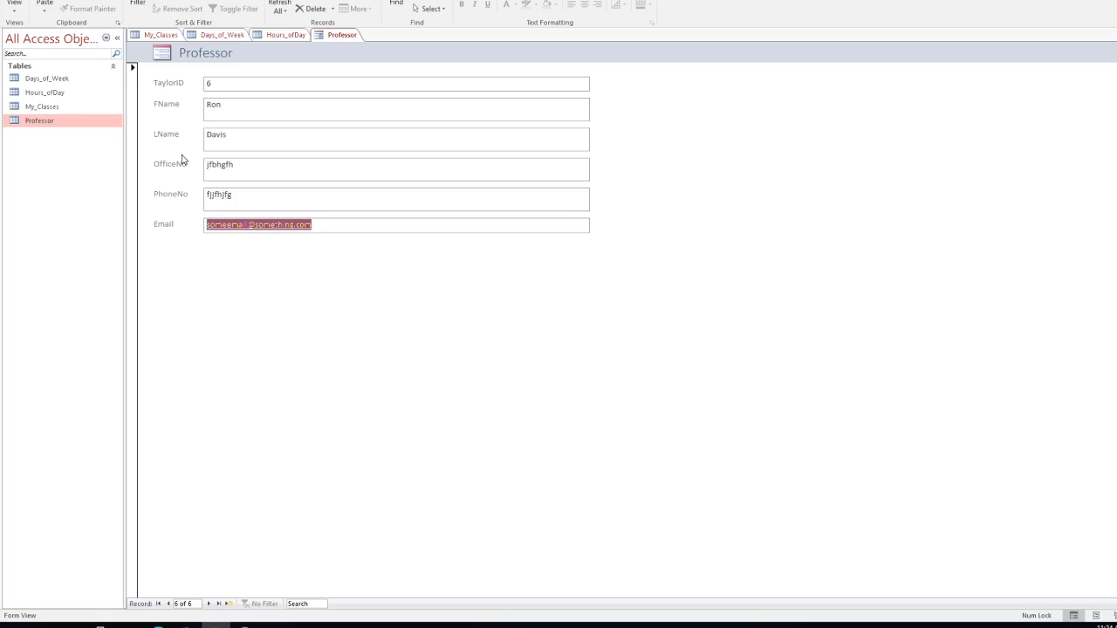
Step: Start a new professor record and enter the professor's first and last name
left_click(230, 605)
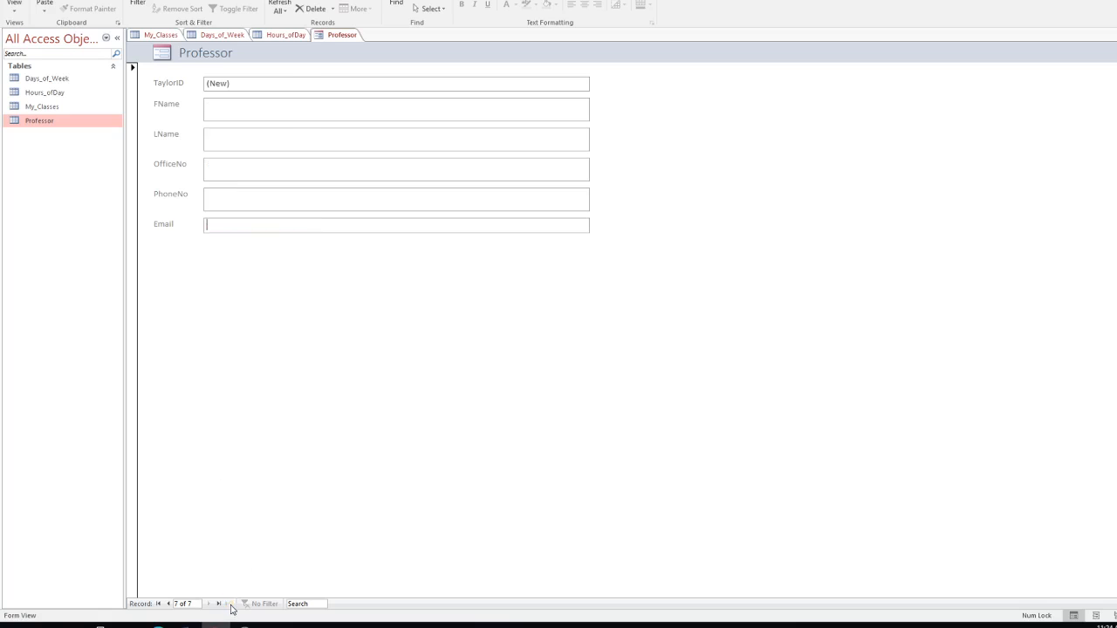
left_click(229, 107)
key("Tab")
Step: Fill in office, phone and email, save the record, and open the Professor datasheet
left_click(207, 168)
type("fkdjhhfs")
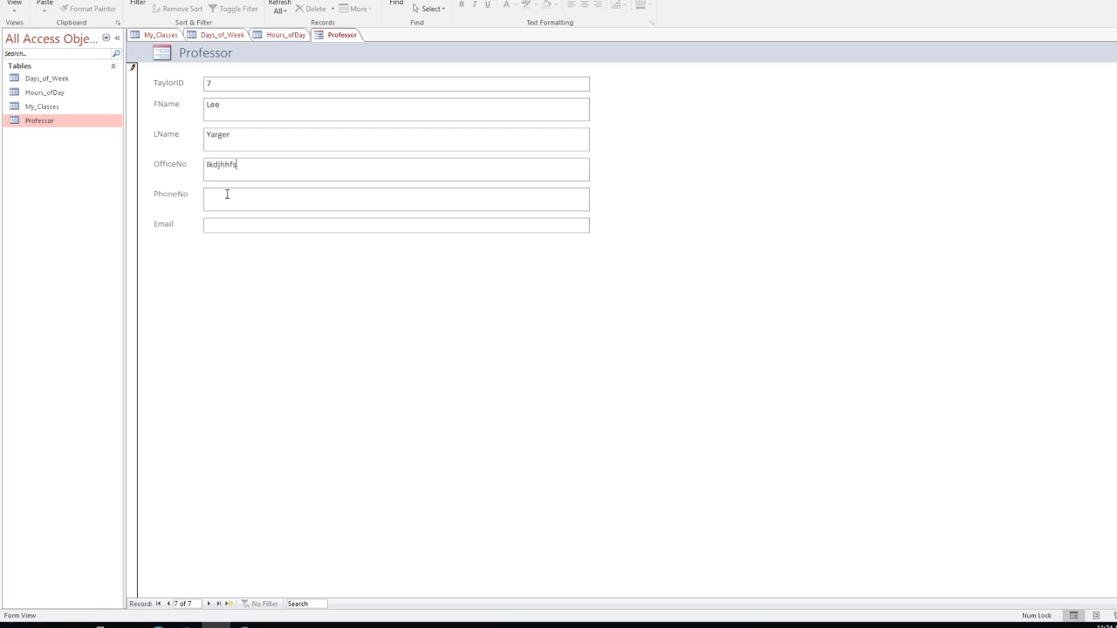
left_click(226, 197)
left_click(222, 225)
left_click(209, 605)
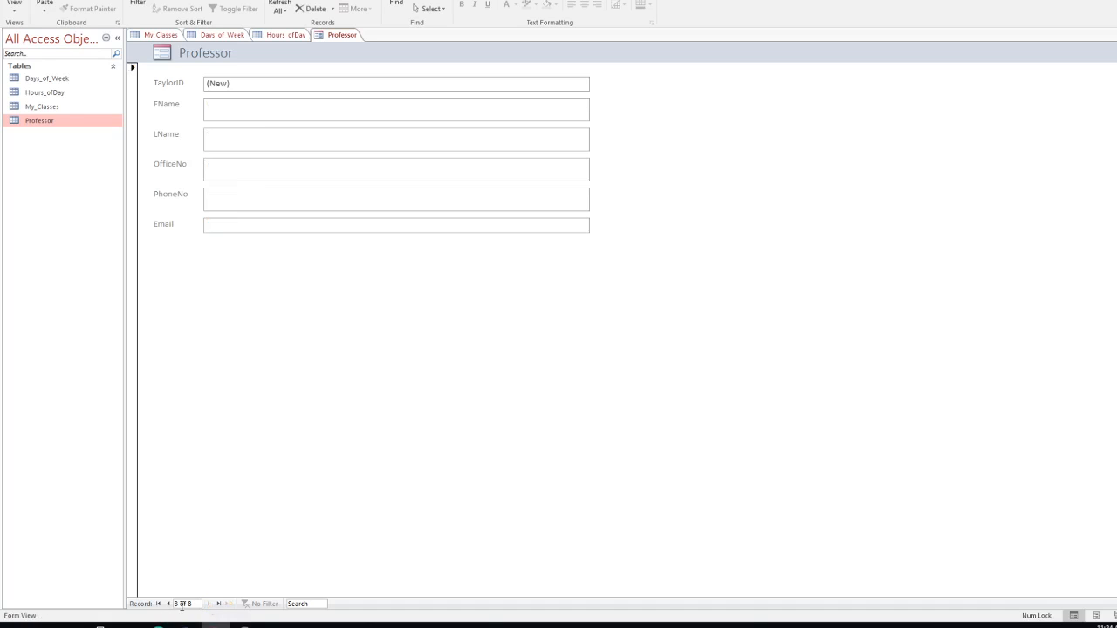
double_click(32, 122)
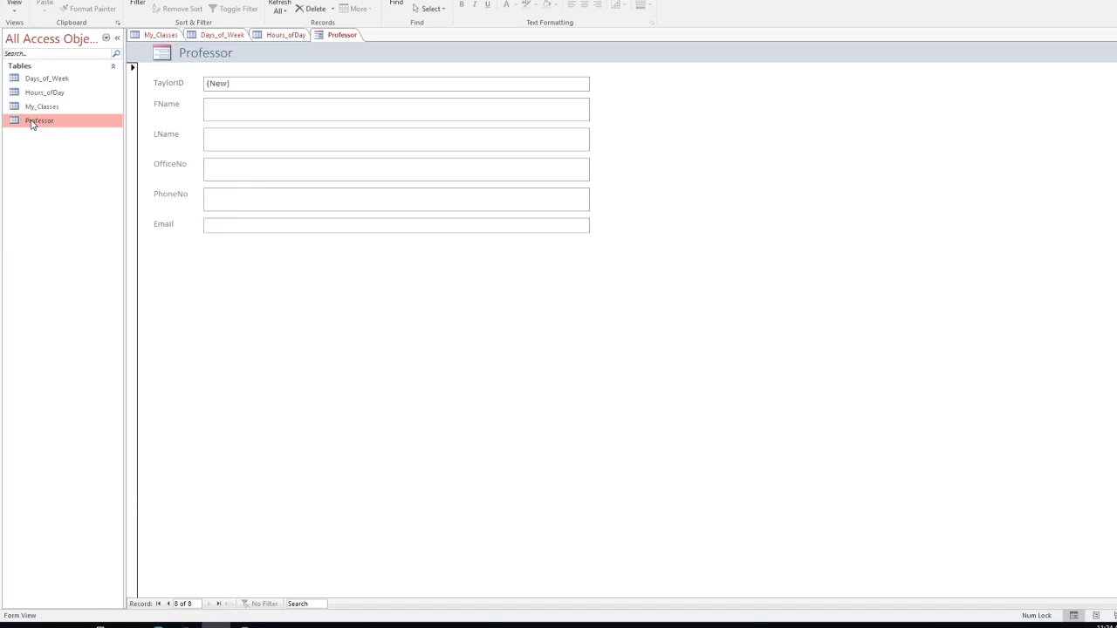
Step: Close the Professor form, saving it under the name Professor_Form
left_click(334, 38)
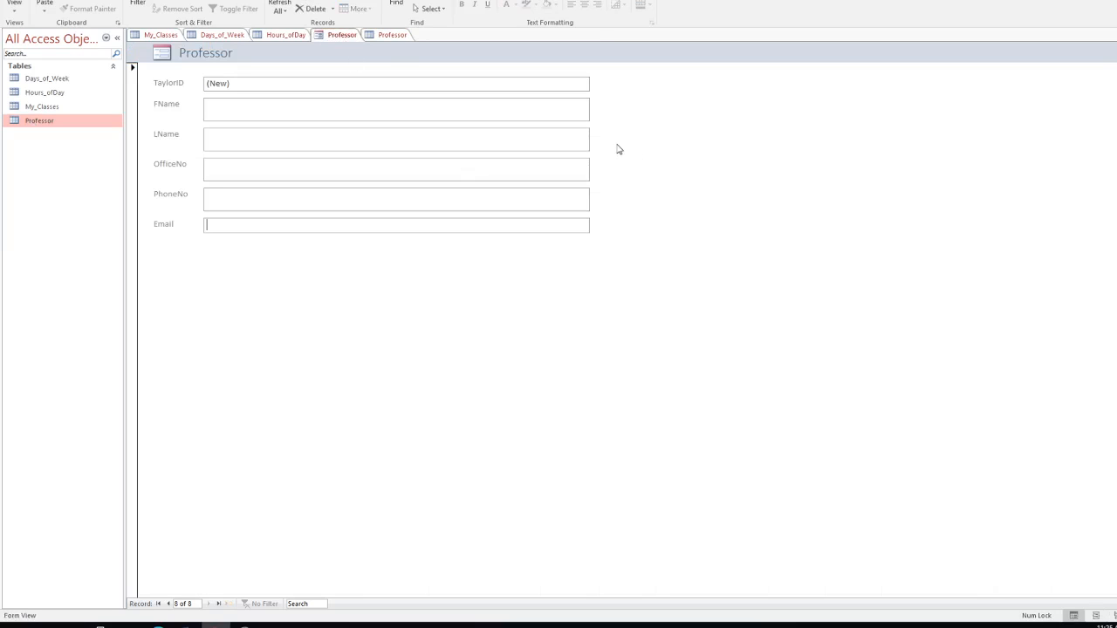
right_click(340, 37)
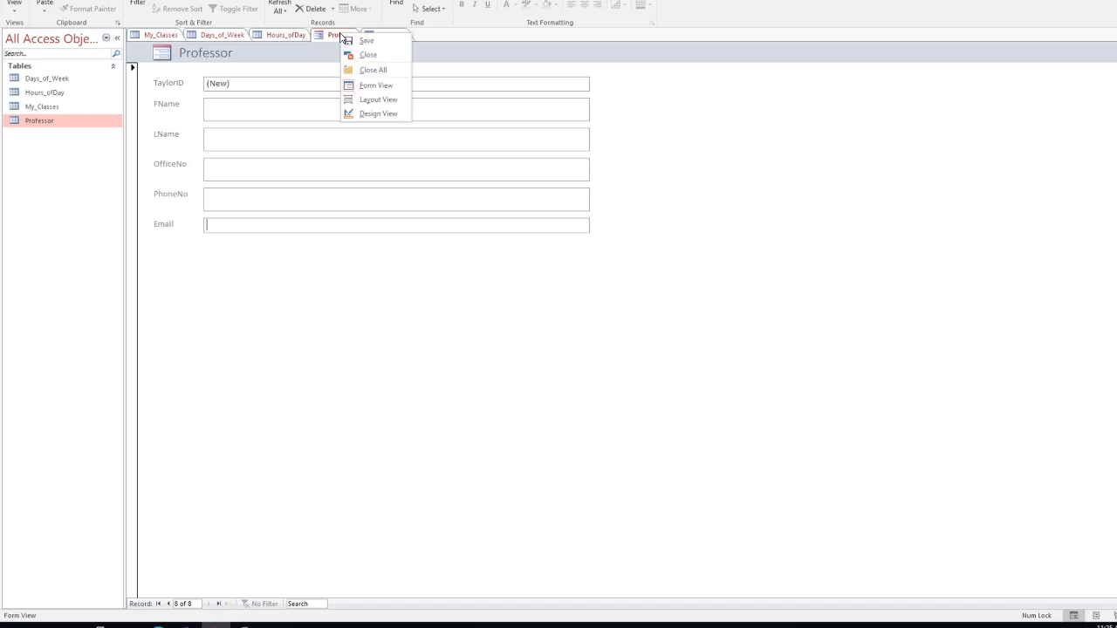
left_click(381, 56)
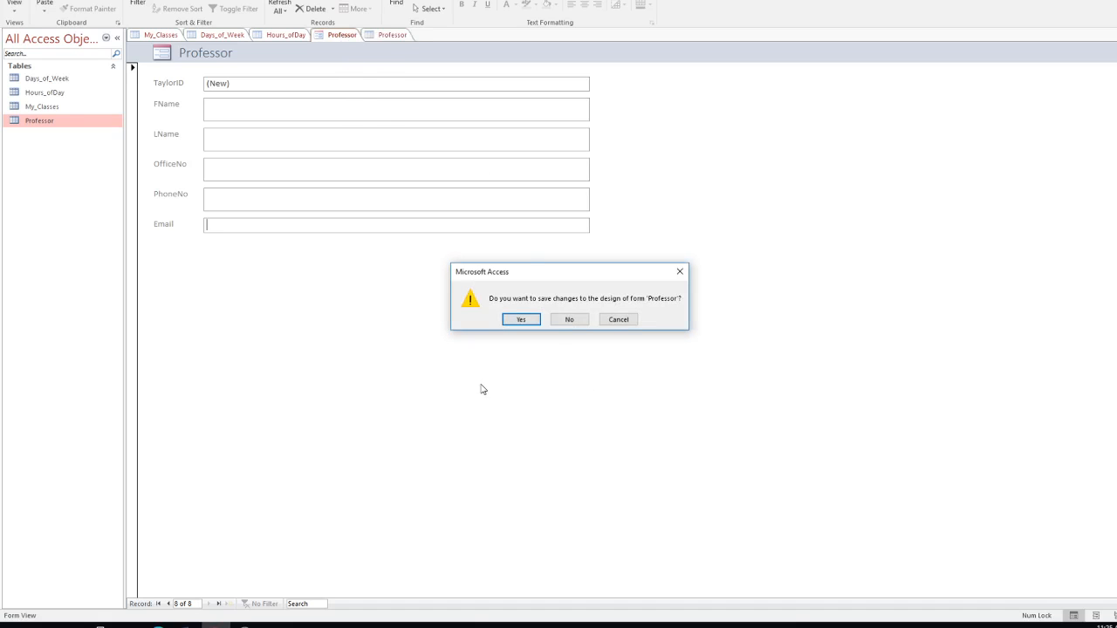
left_click(522, 319)
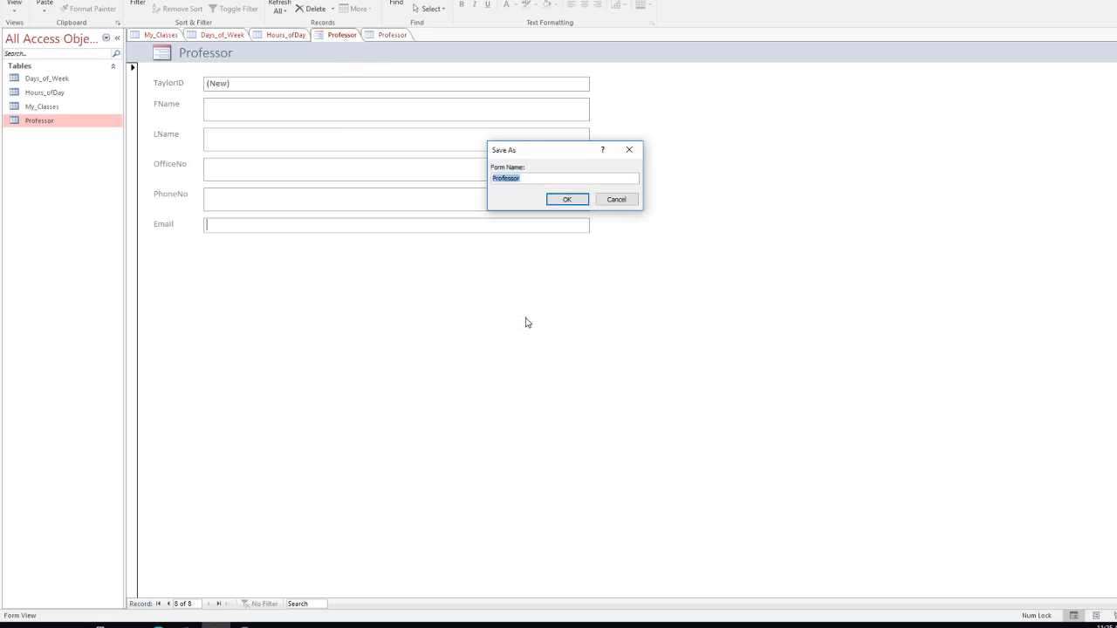
left_click(549, 181)
type("_Form")
left_click(567, 199)
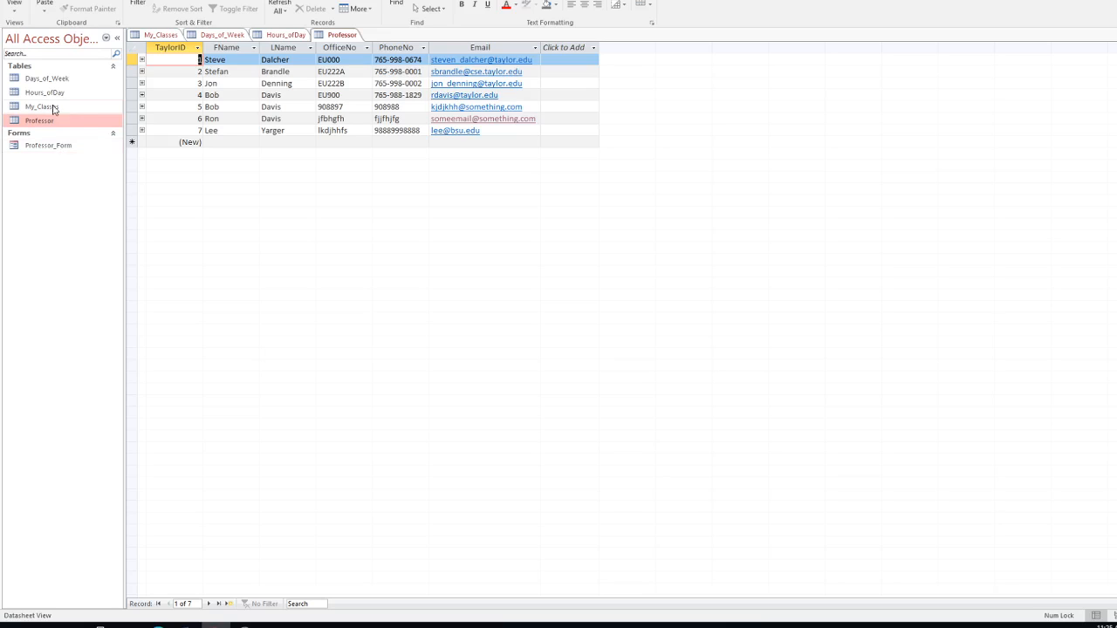
Step: Select the My_Classes table and generate a quick form from it
left_click(47, 109)
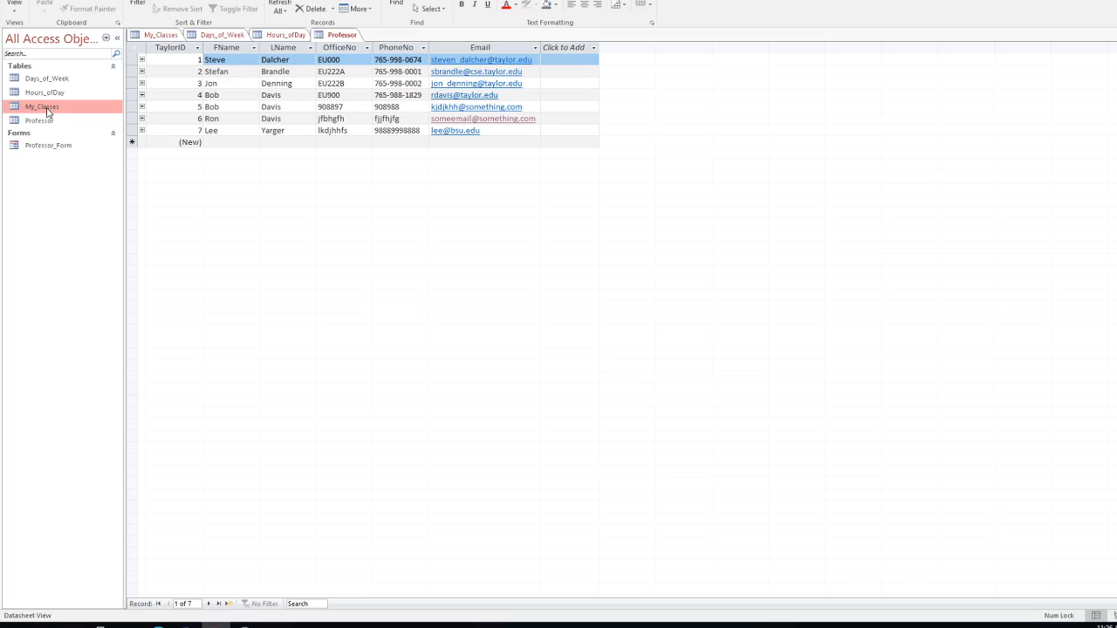
left_click(76, 1)
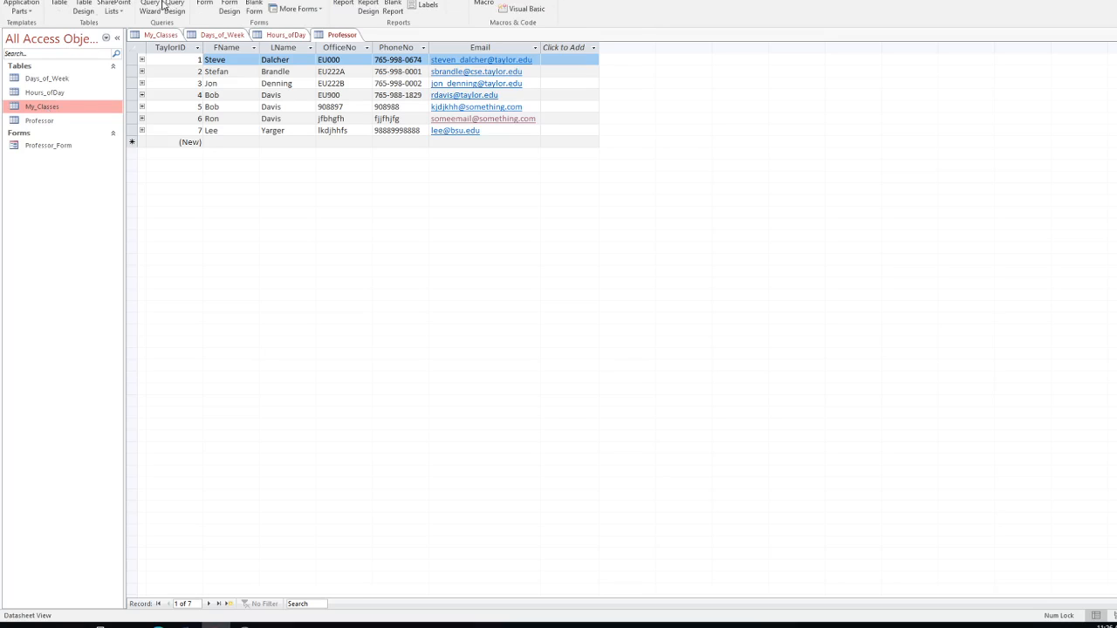
left_click(205, 2)
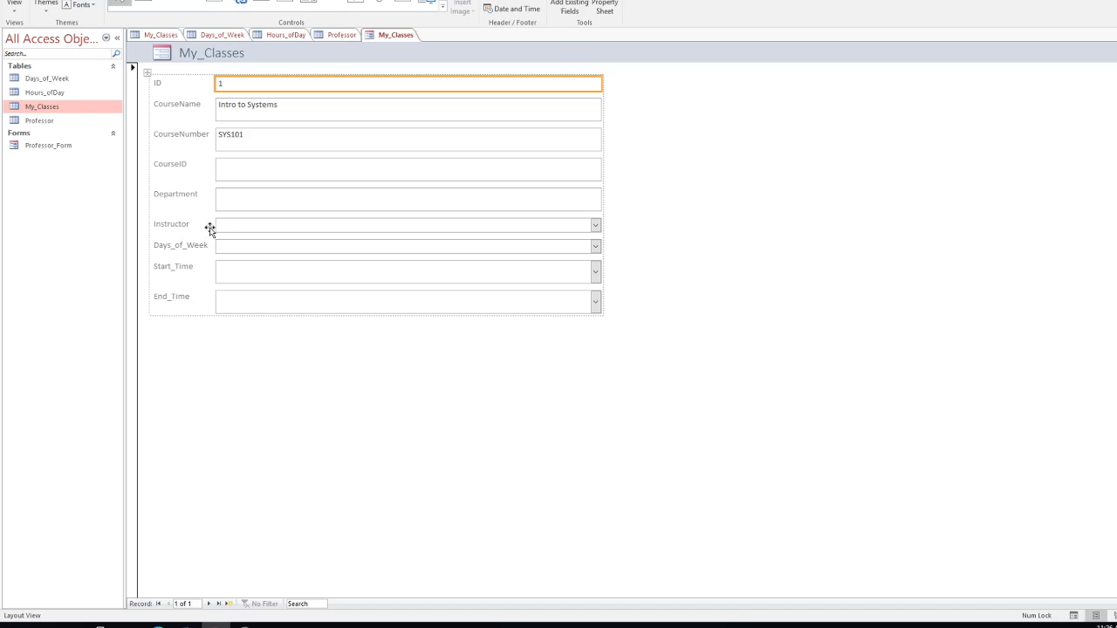
Step: Move the CourseNumber label and SYS101 box above CourseName and delete the emptied row
left_click(595, 227)
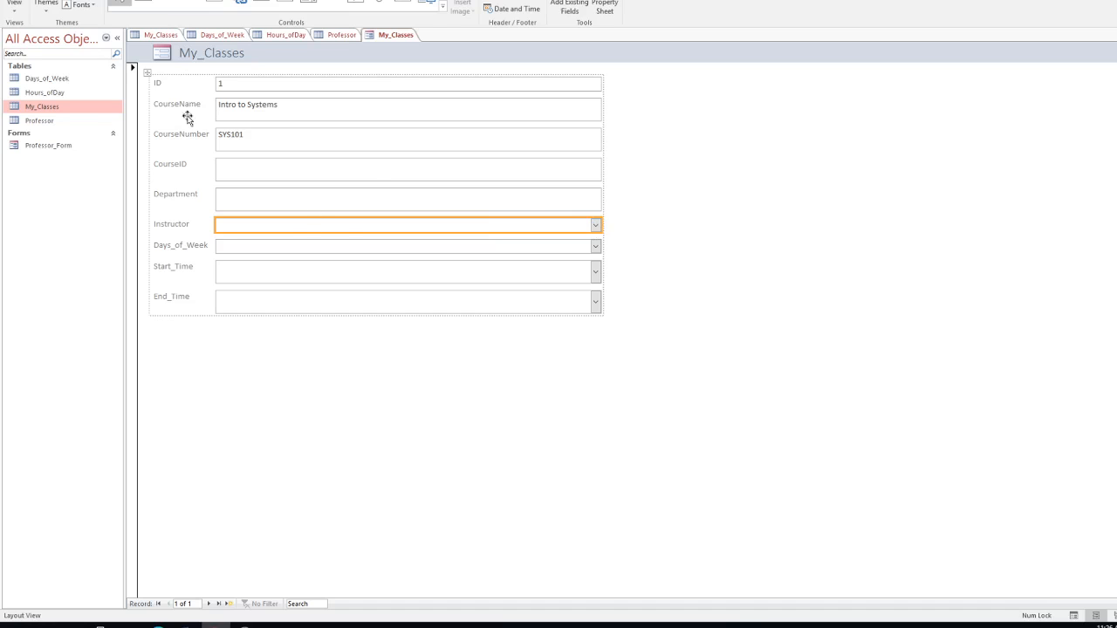
left_click(199, 139)
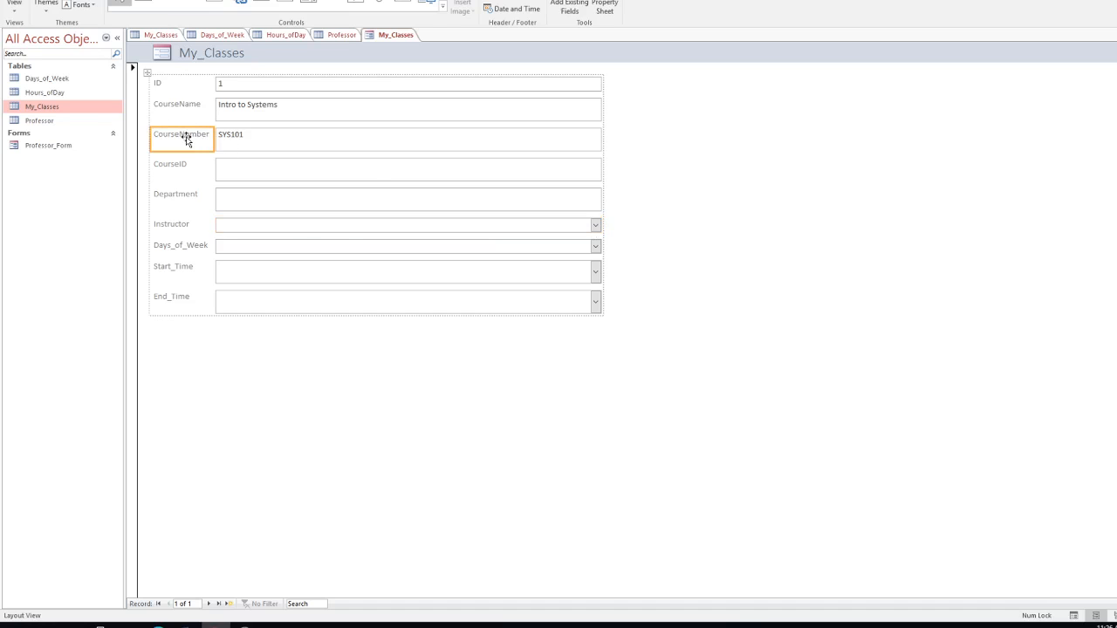
left_click_drag(185, 139, 191, 103)
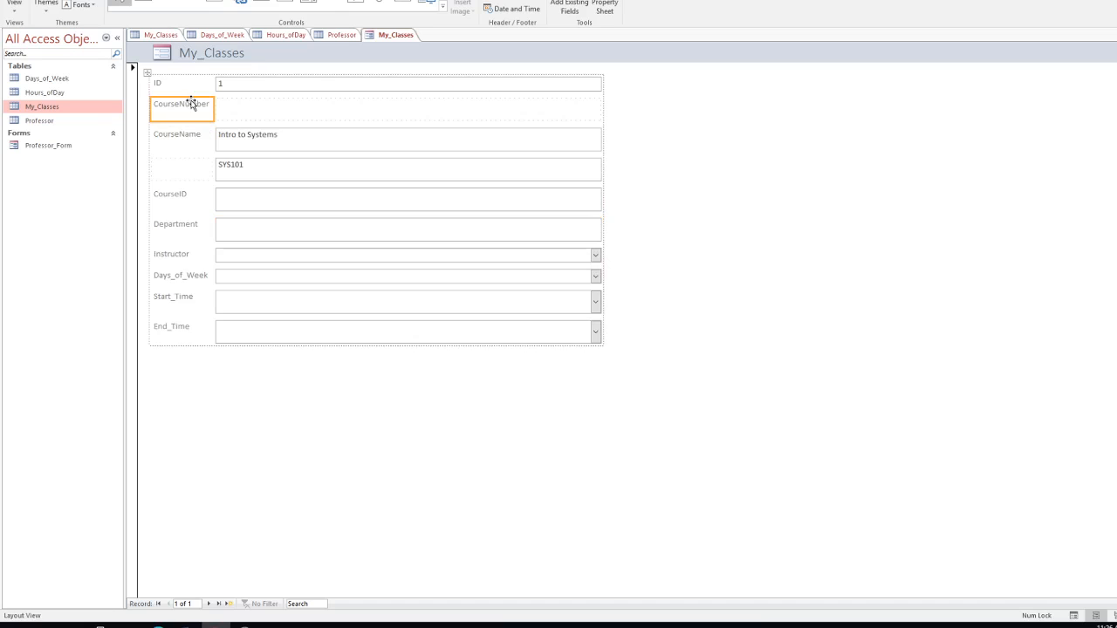
left_click_drag(243, 165, 257, 114)
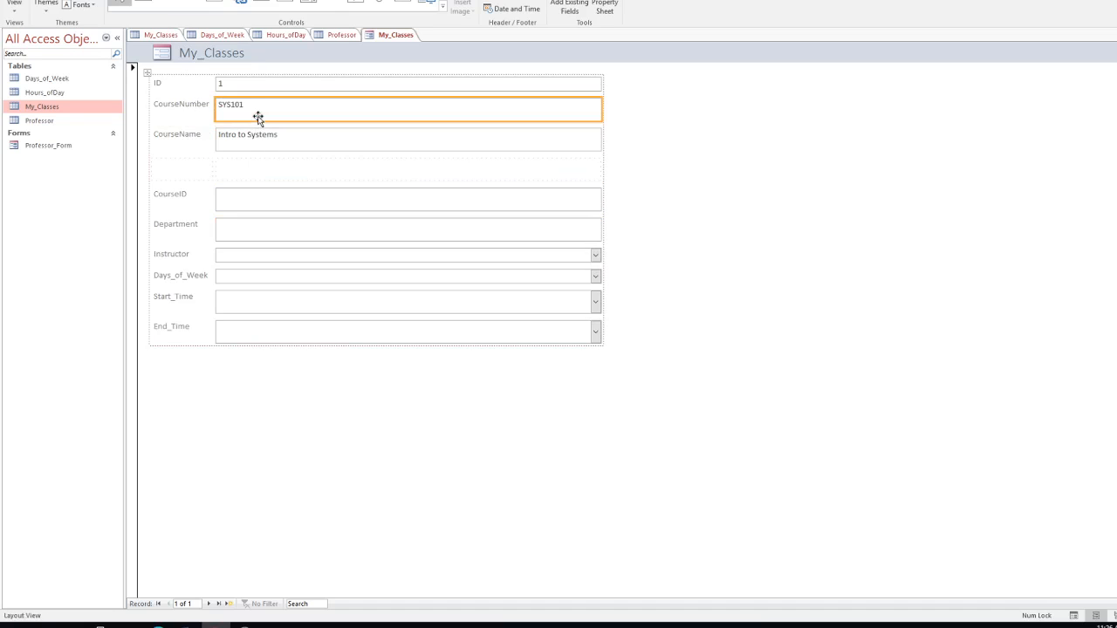
left_click(190, 168)
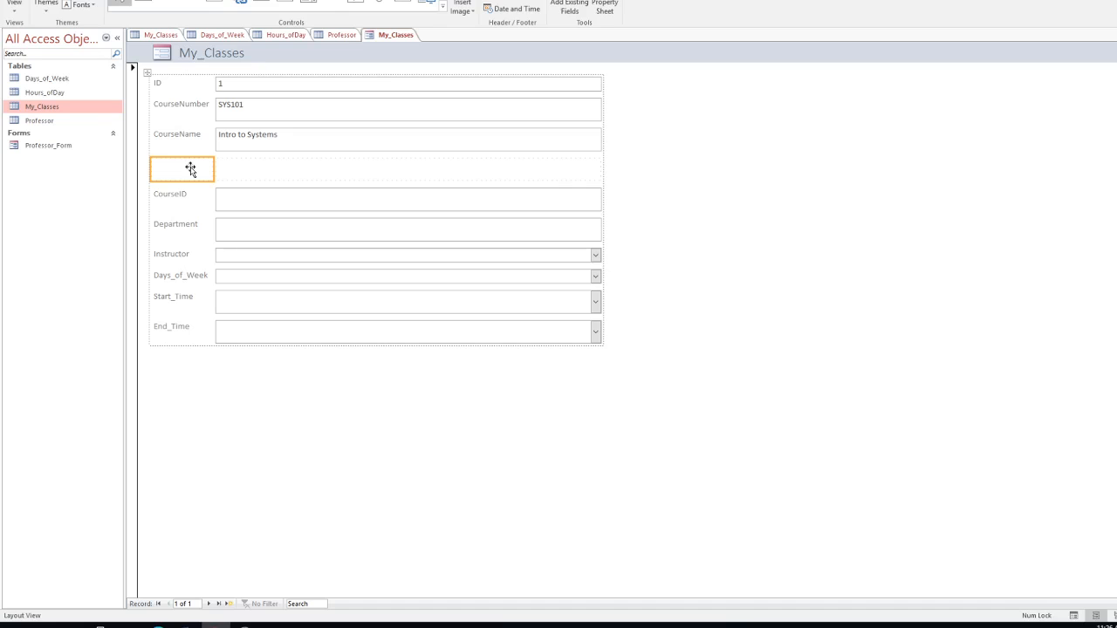
left_click(231, 169, "shift")
key("Delete")
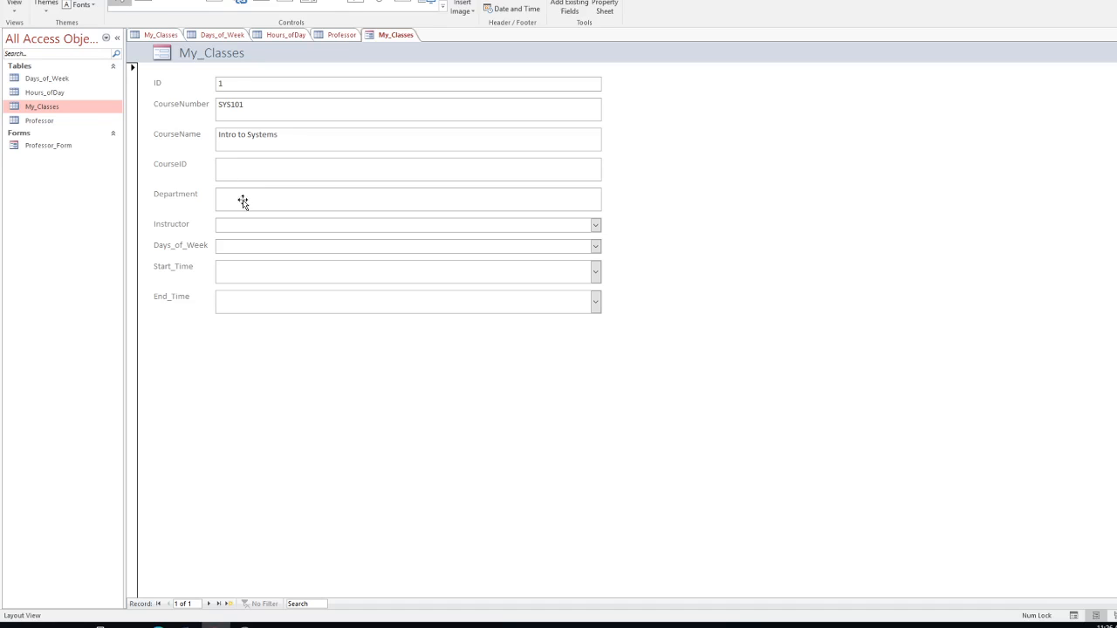
Step: Select the Department label and text box and delete them from the form
left_click(242, 202)
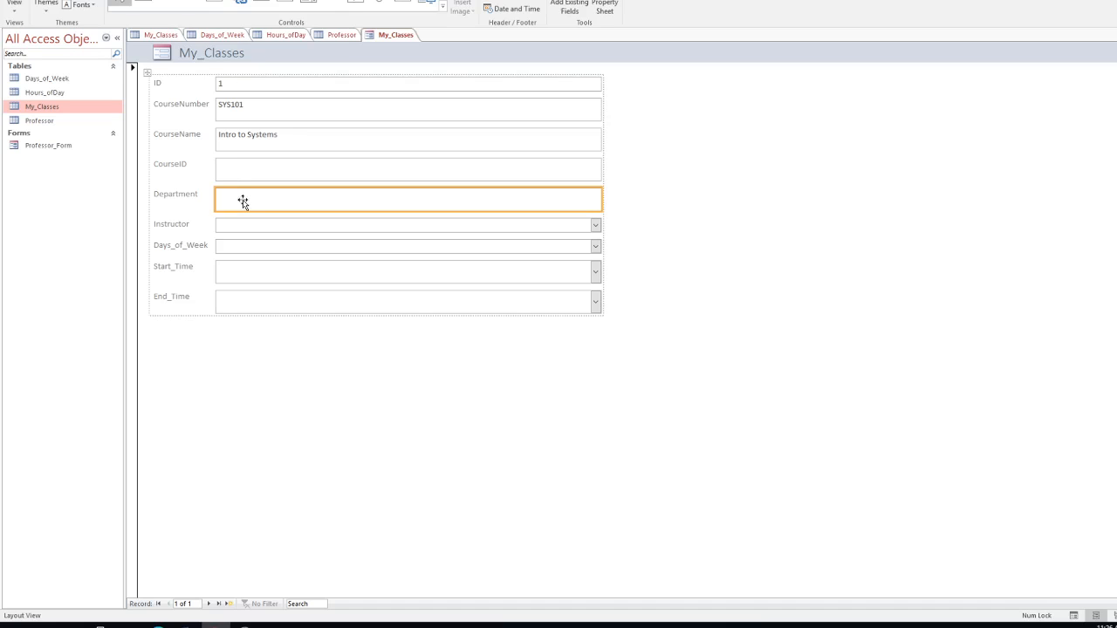
left_click(172, 196, "ctrl")
key("Delete")
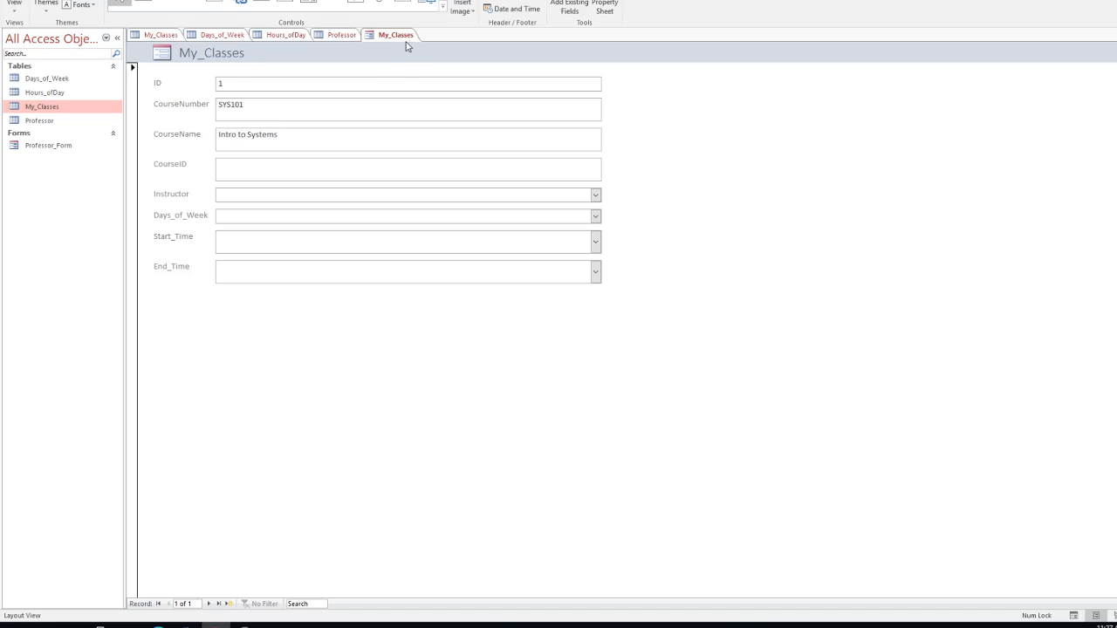
Step: Delete the ID label and text box from the form
left_click(237, 83)
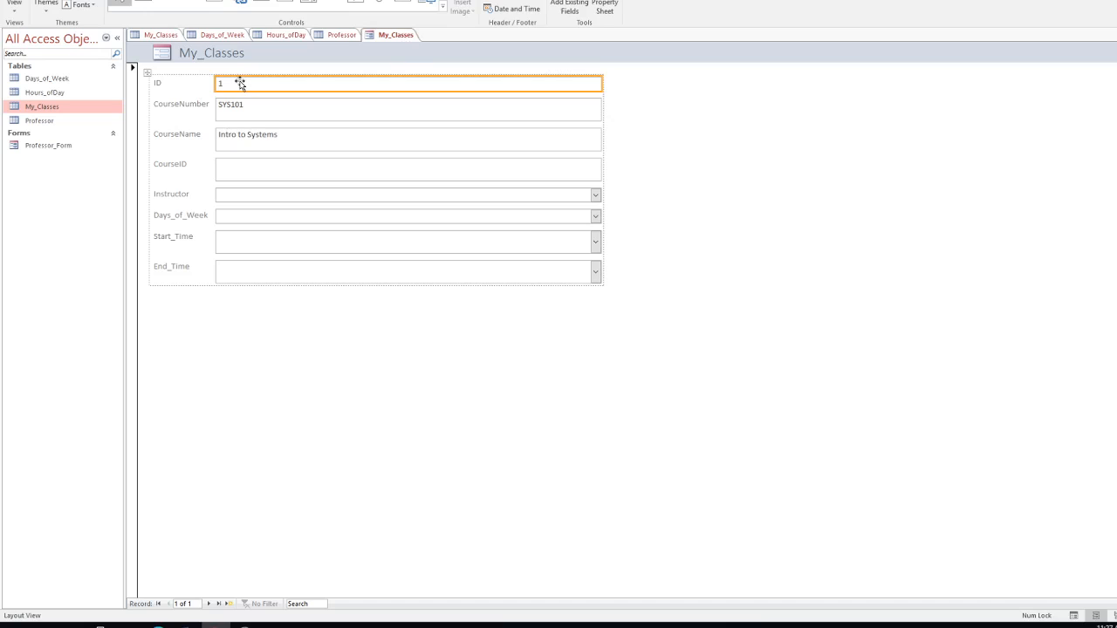
left_click(180, 82, "ctrl")
key("Delete")
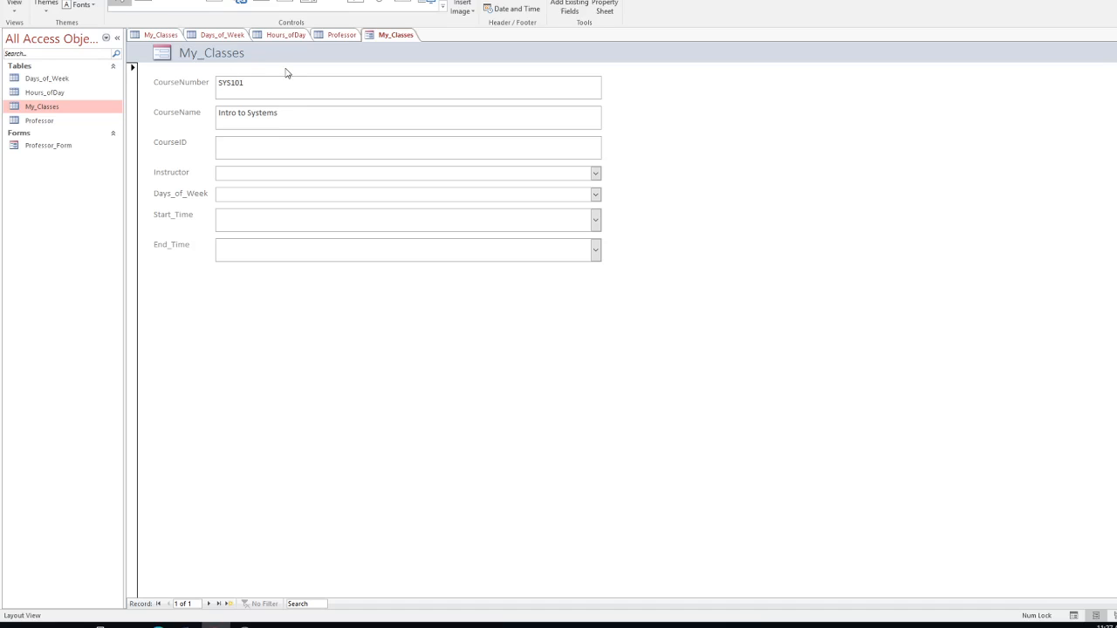
Step: Close the form, saving its design as My_Classes_Form
right_click(399, 35)
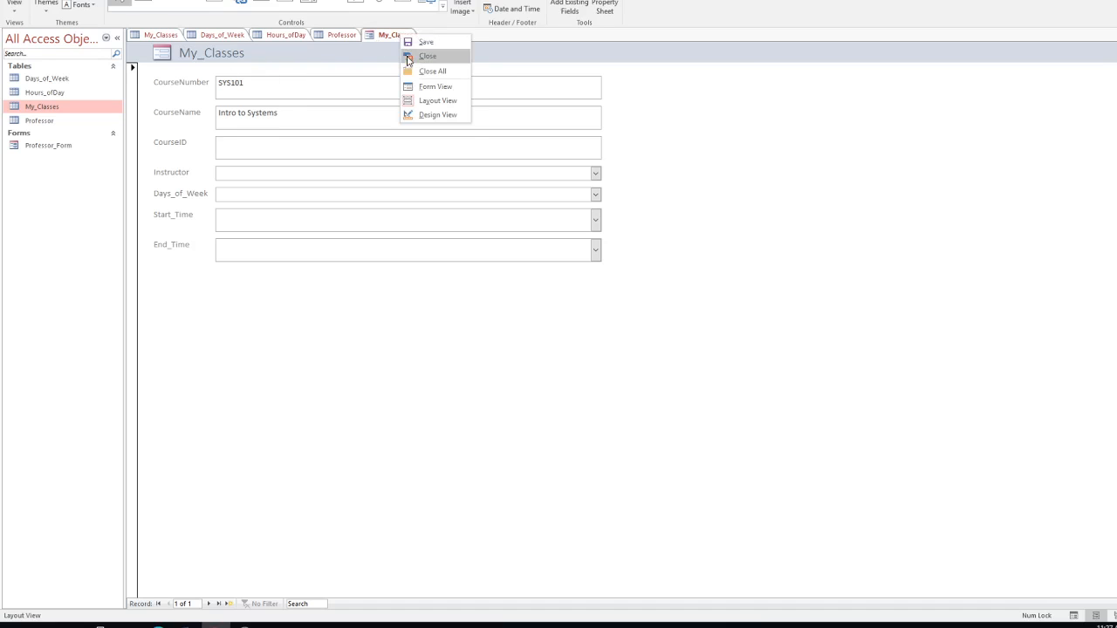
left_click(425, 57)
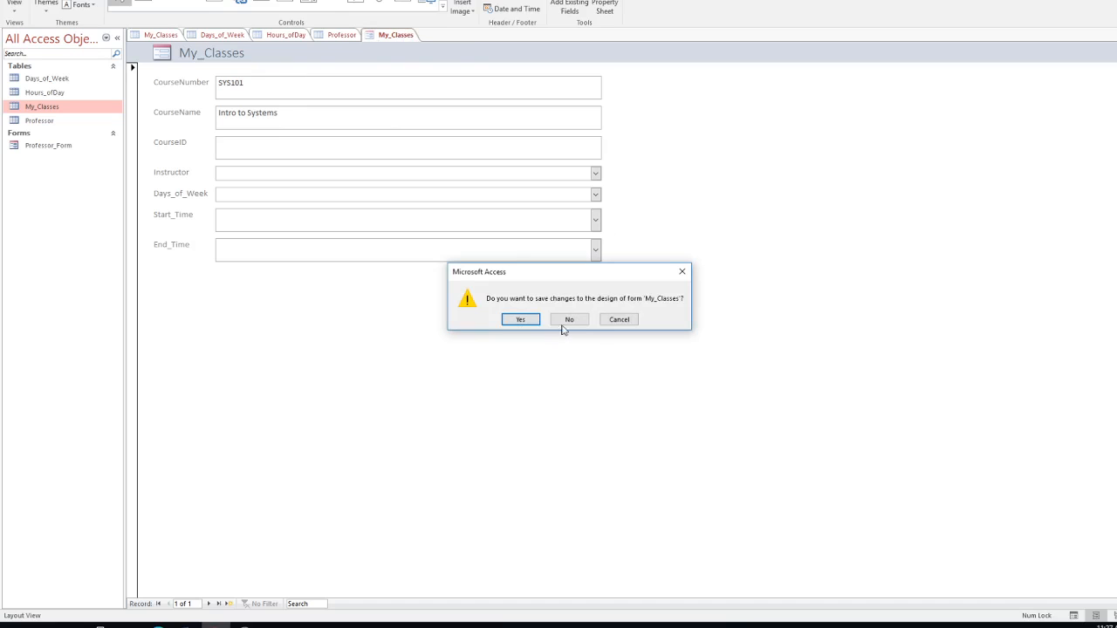
left_click(528, 321)
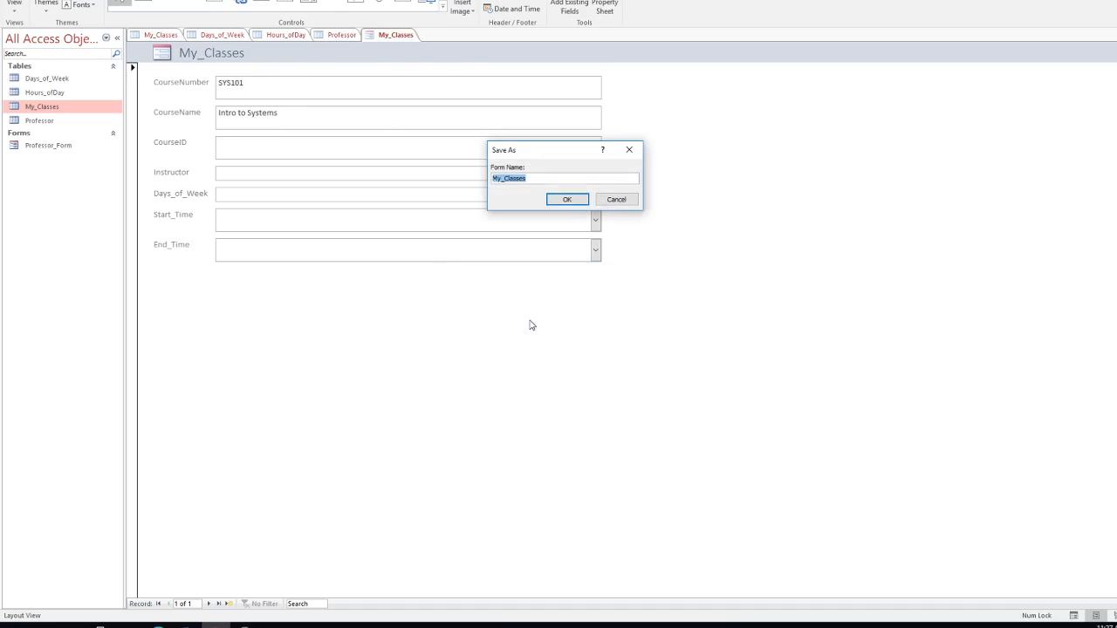
left_click(552, 179)
type("_Form")
left_click(567, 198)
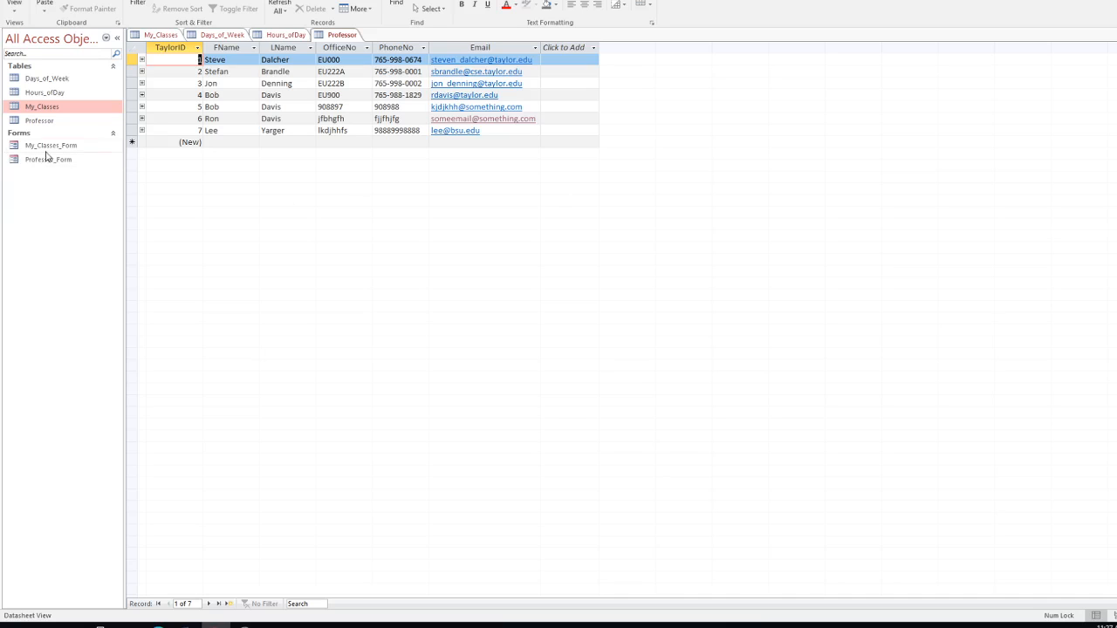
Step: Open Professor_Form and My_Classes_Form from the Navigation Pane
double_click(35, 163)
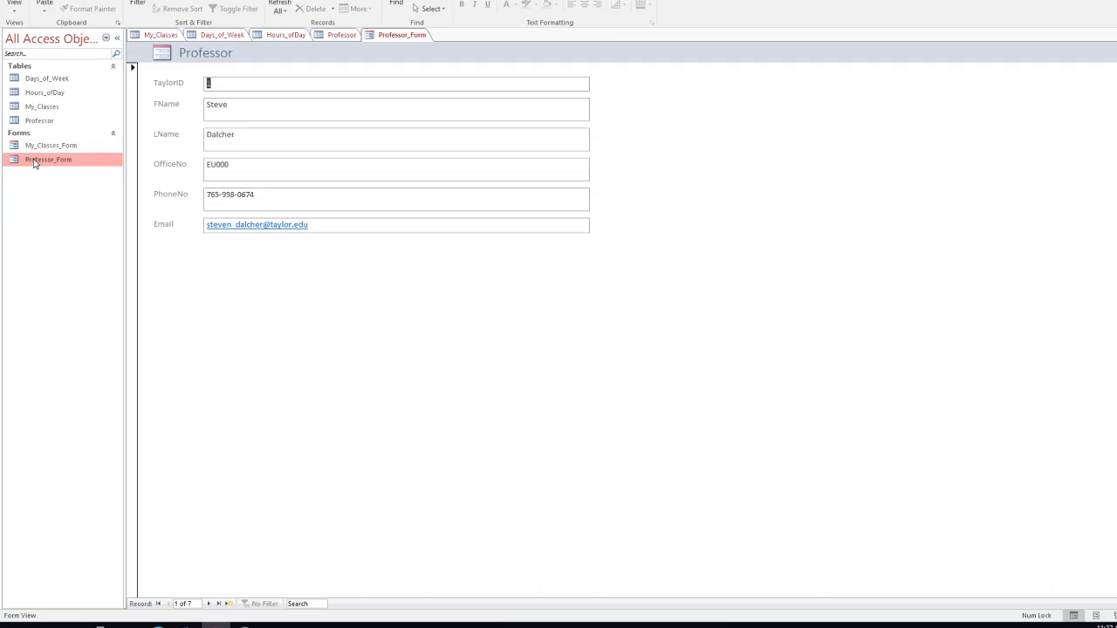
double_click(41, 146)
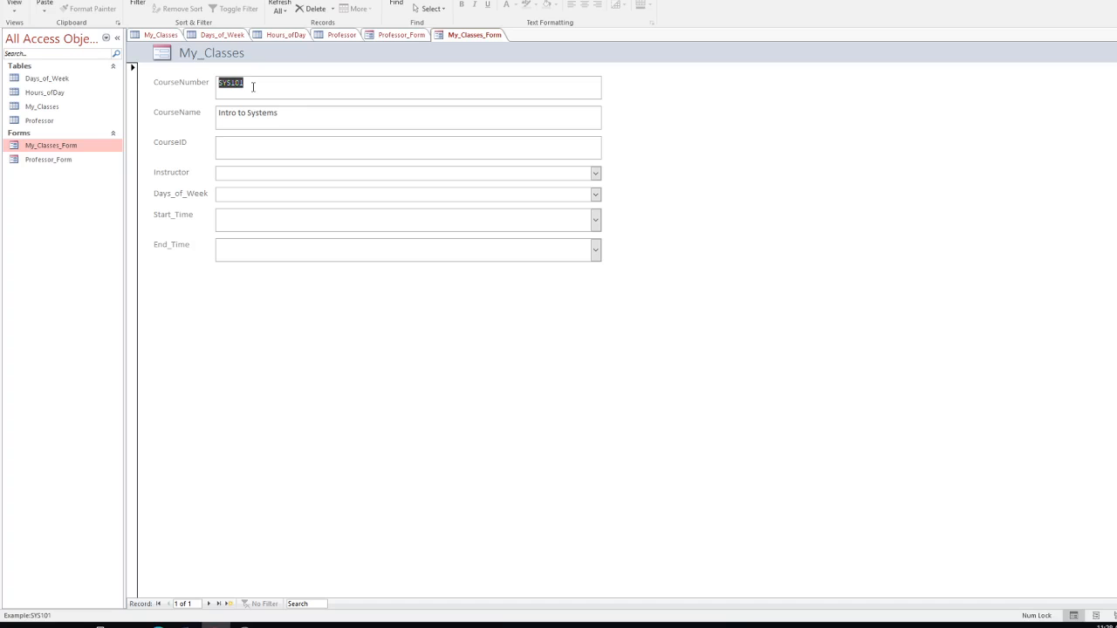
left_click(236, 147)
left_click(14, 3)
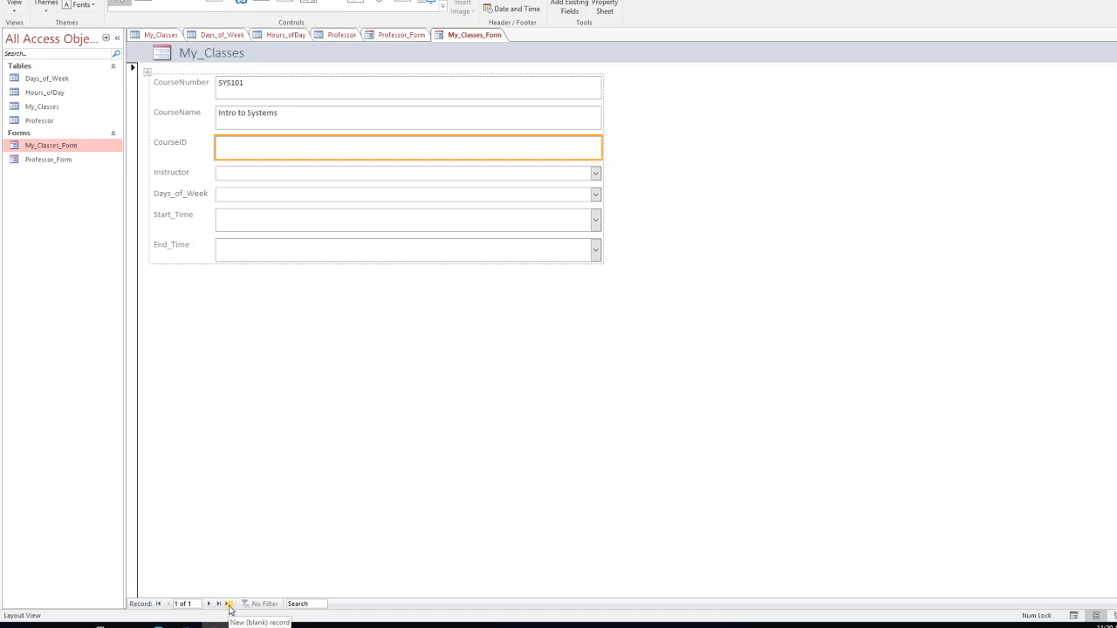
left_click(264, 172)
left_click(255, 149)
left_click(230, 603)
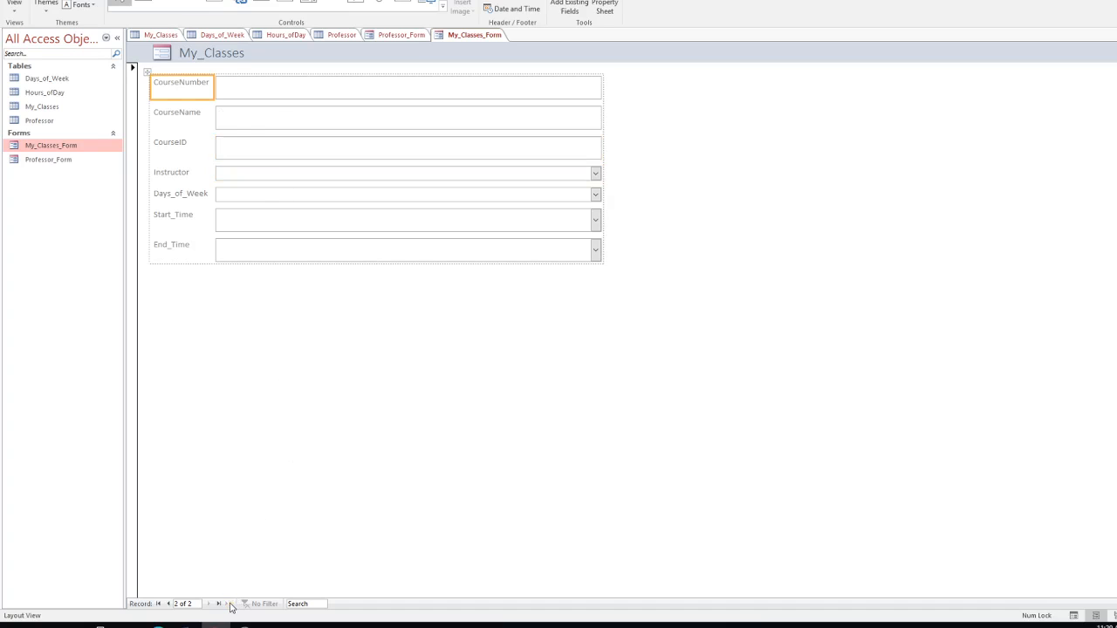
left_click(253, 89)
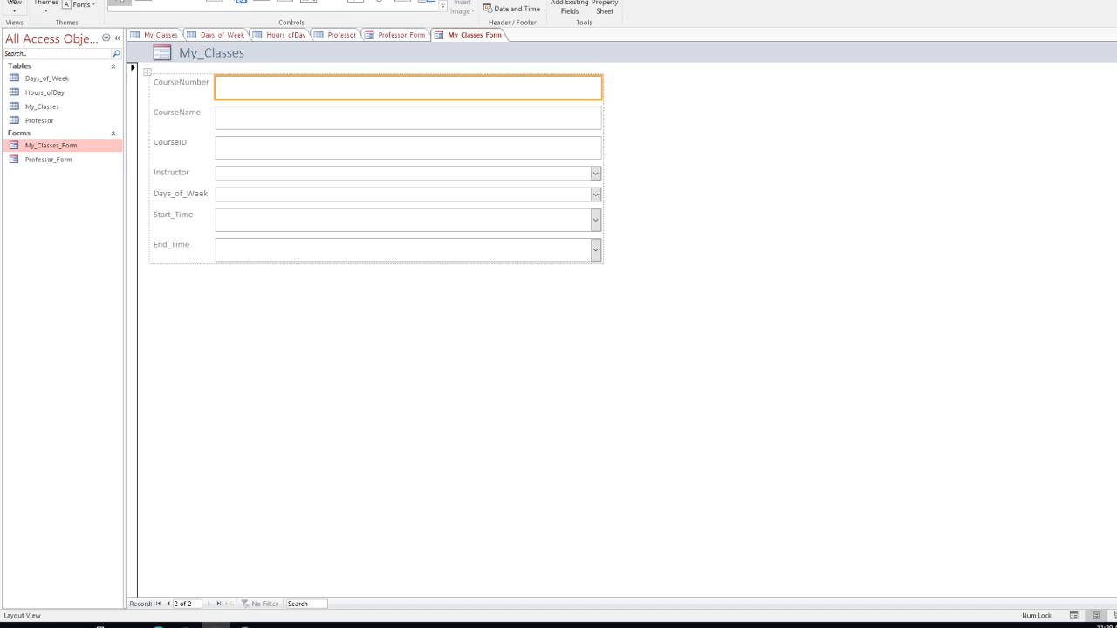
left_click(14, 6)
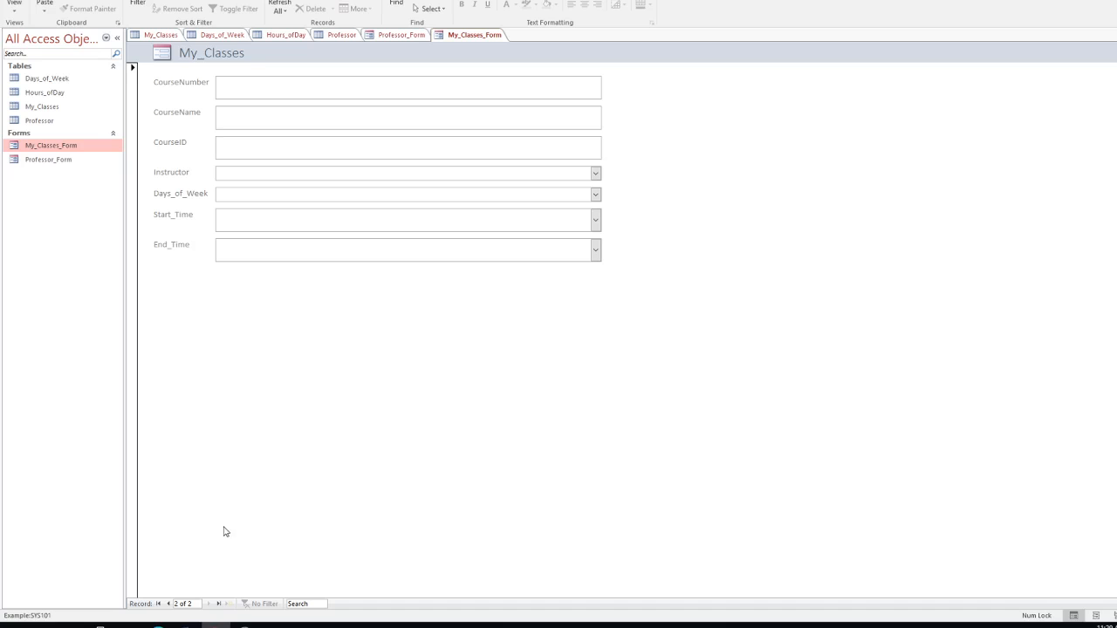
left_click(167, 604)
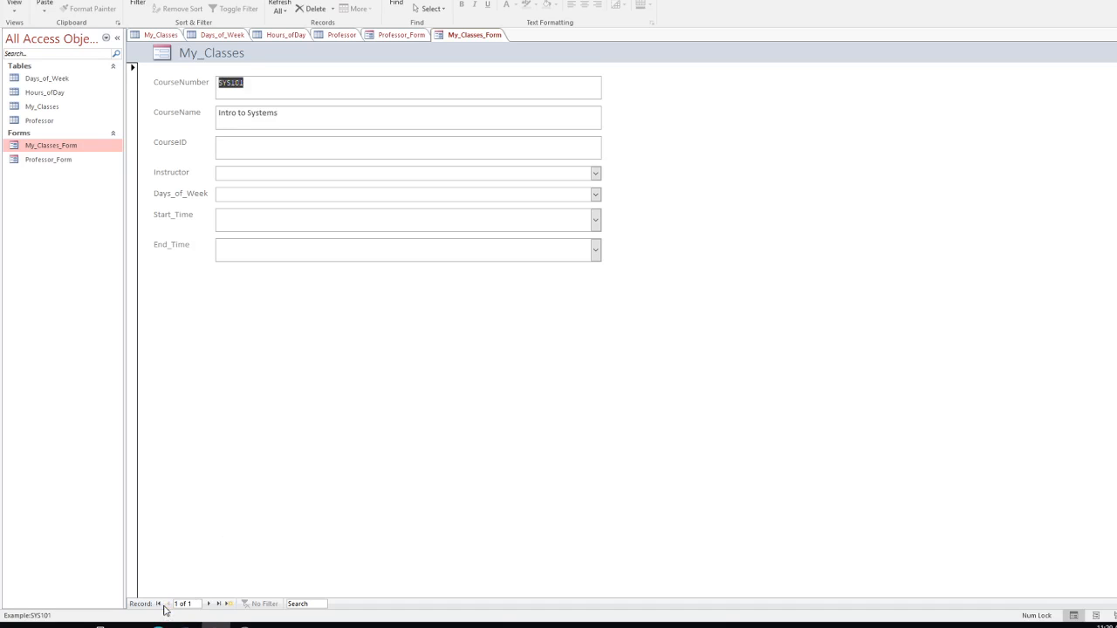
Step: Enter CourseID 12345 and choose the instructor from the Instructor list
left_click(248, 150)
type("12345")
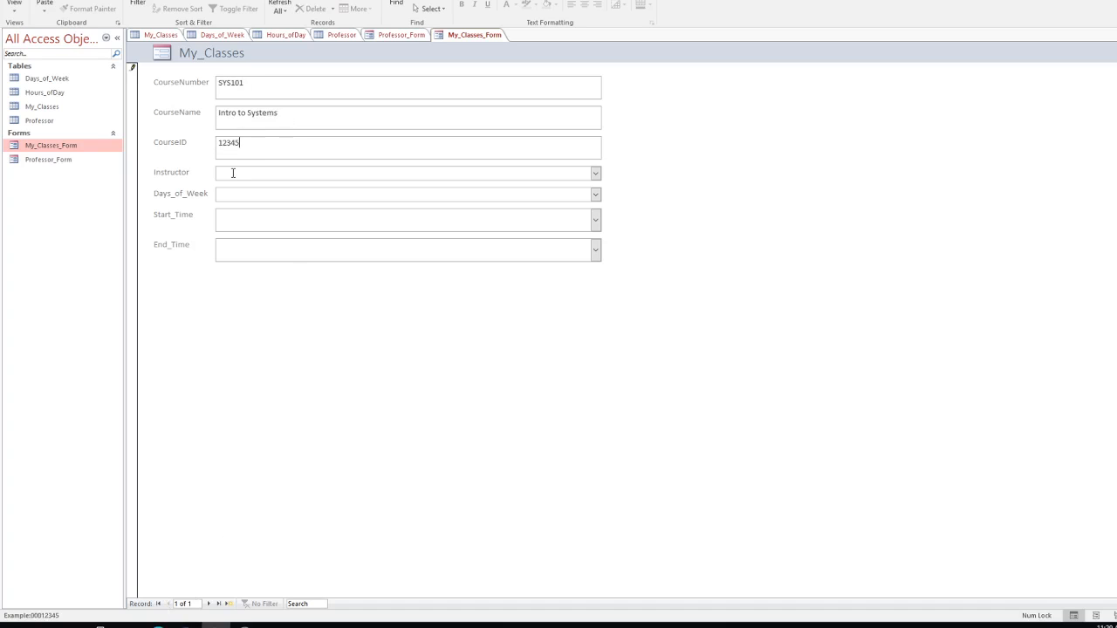
left_click(233, 173)
type("Dalene")
key("BackSpace")
key("BackSpace")
key("BackSpace")
key("BackSpace")
key("BackSpace")
key("BackSpace")
left_click(595, 172)
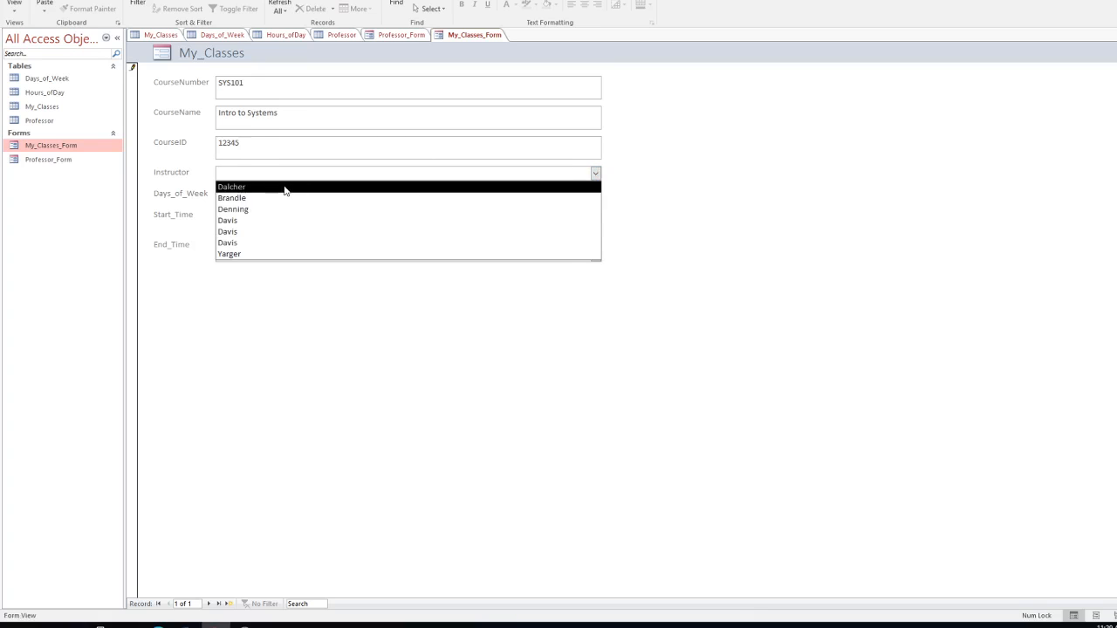
left_click(287, 187)
Step: Set the class days to Monday, Wednesday and Friday
left_click(596, 194)
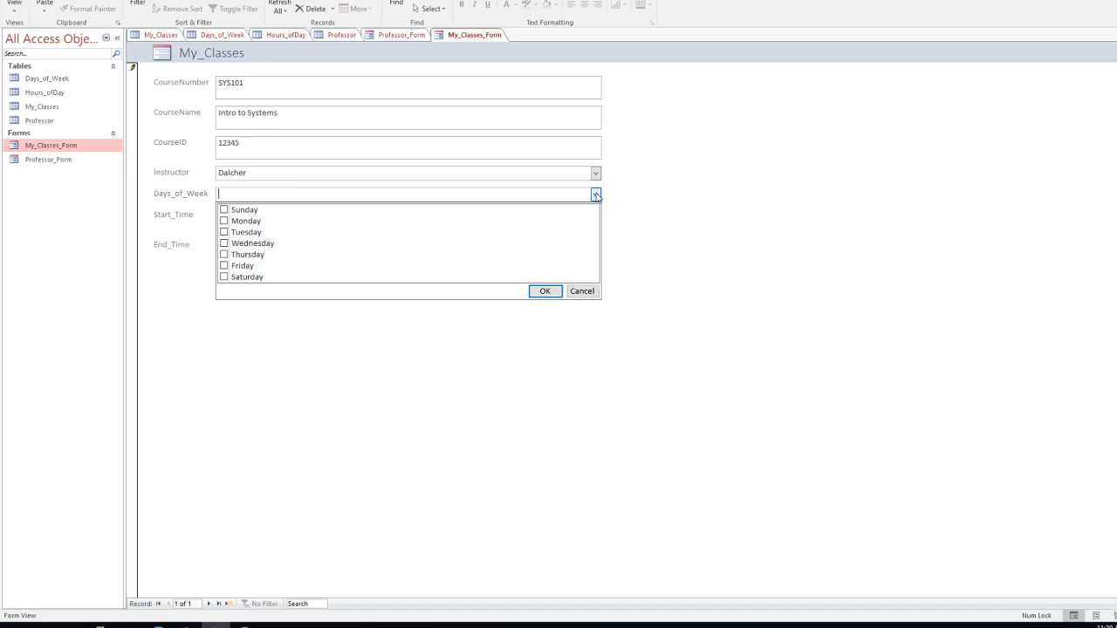
left_click(225, 222)
left_click(223, 243)
left_click(224, 266)
left_click(555, 295)
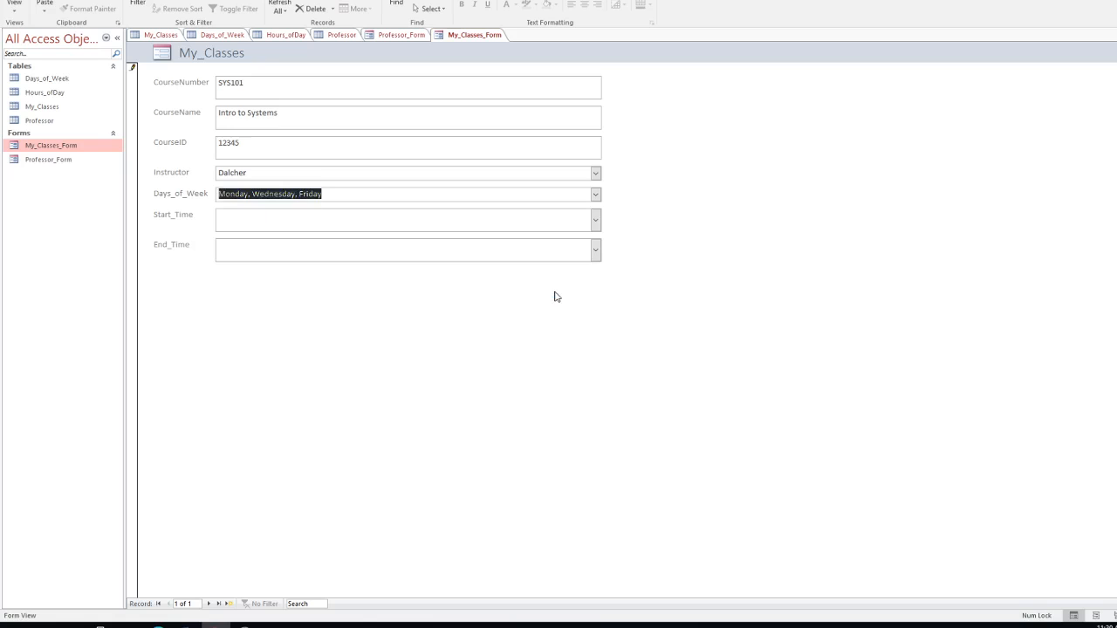
Step: Set start time 1300 and end time 1400, then start a new record
left_click(595, 220)
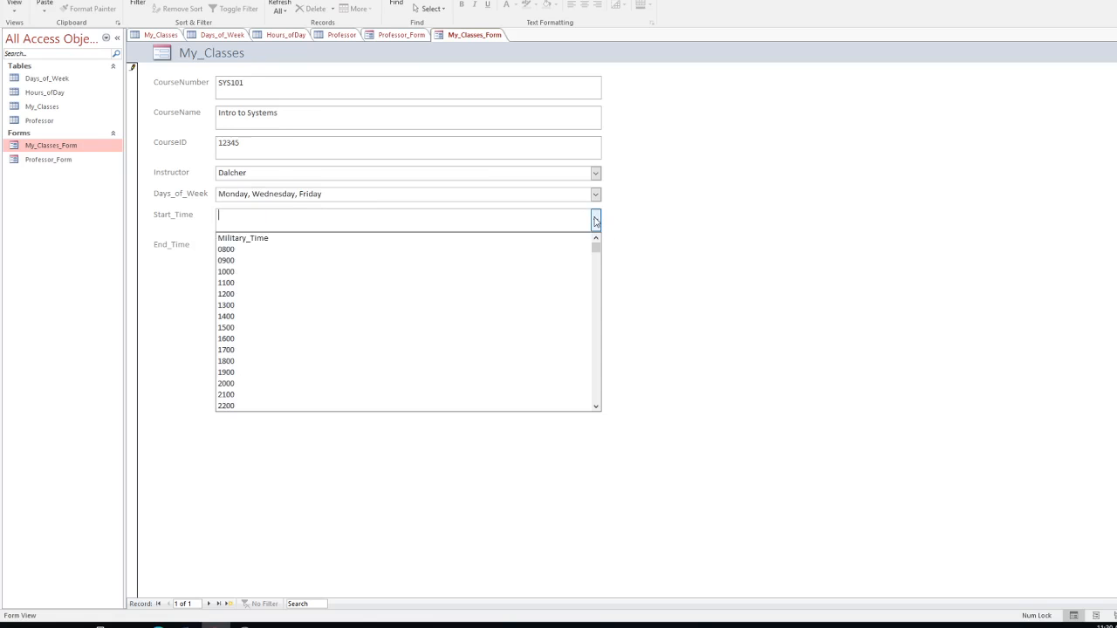
left_click(227, 305)
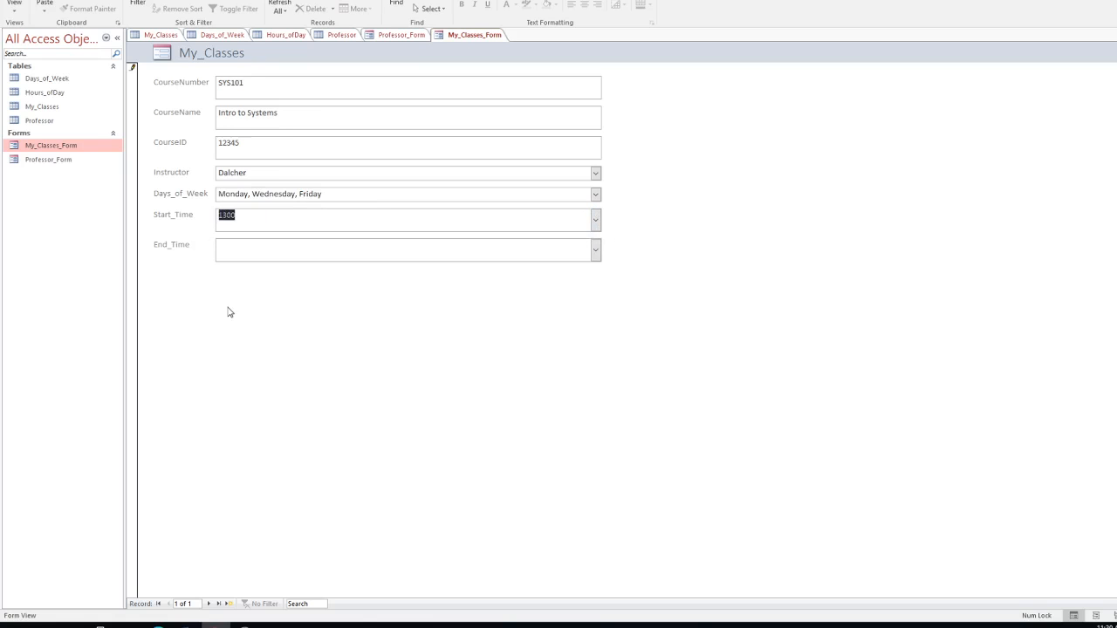
left_click(593, 253)
left_click(594, 251)
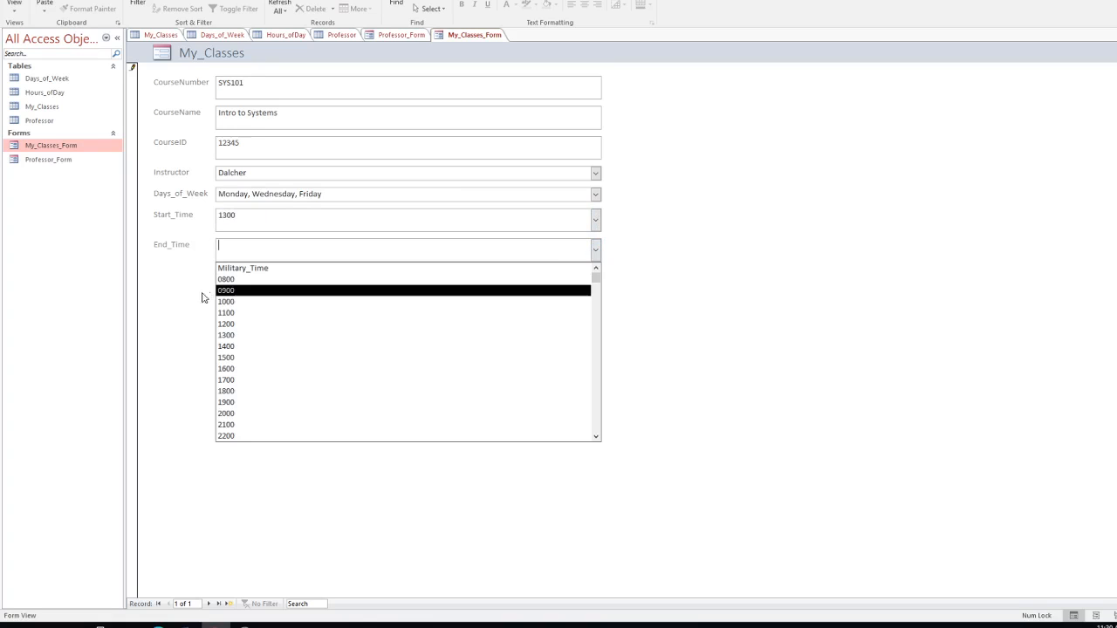
left_click(240, 349)
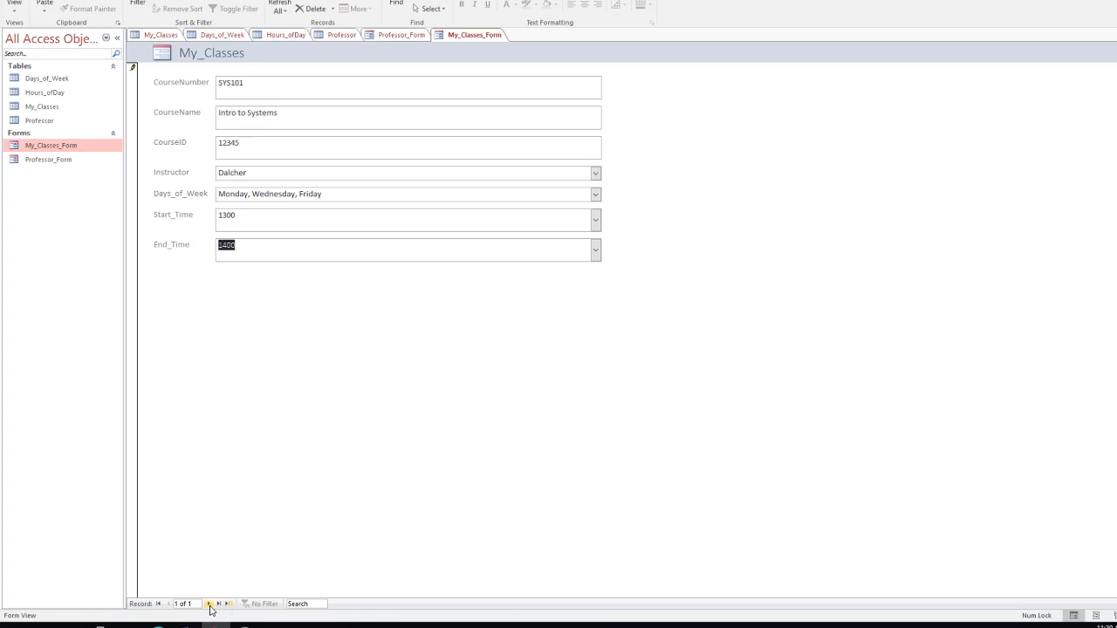
left_click(215, 604)
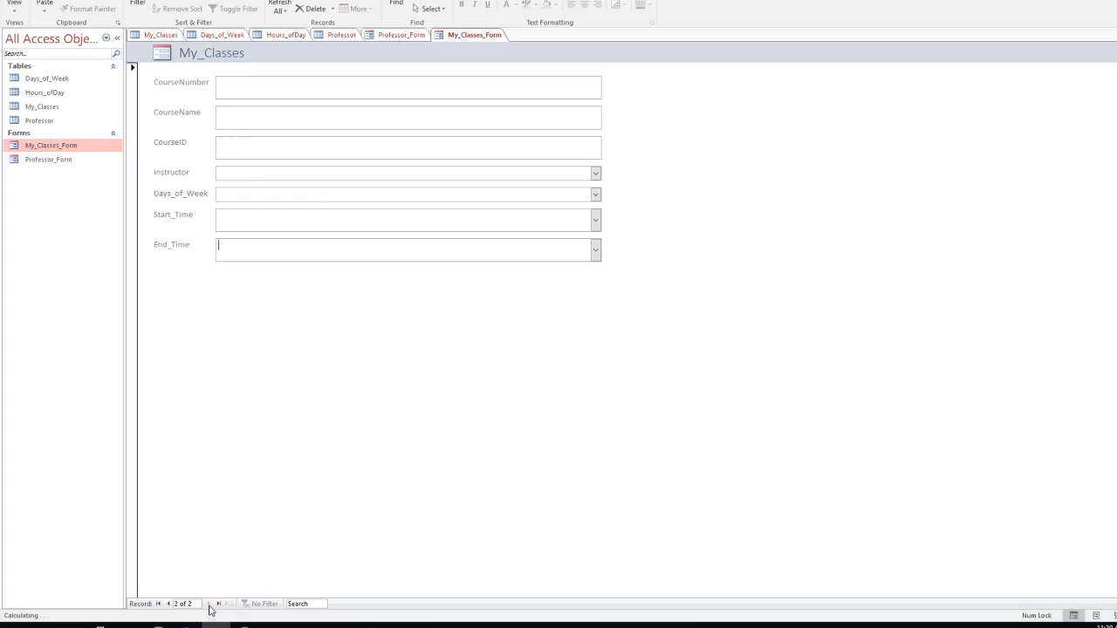
Step: Enter course ENP104 'Intro to Systems', CourseID 12346, and the same instructor
left_click(251, 88)
type("ENP104")
left_click(259, 114)
type("I")
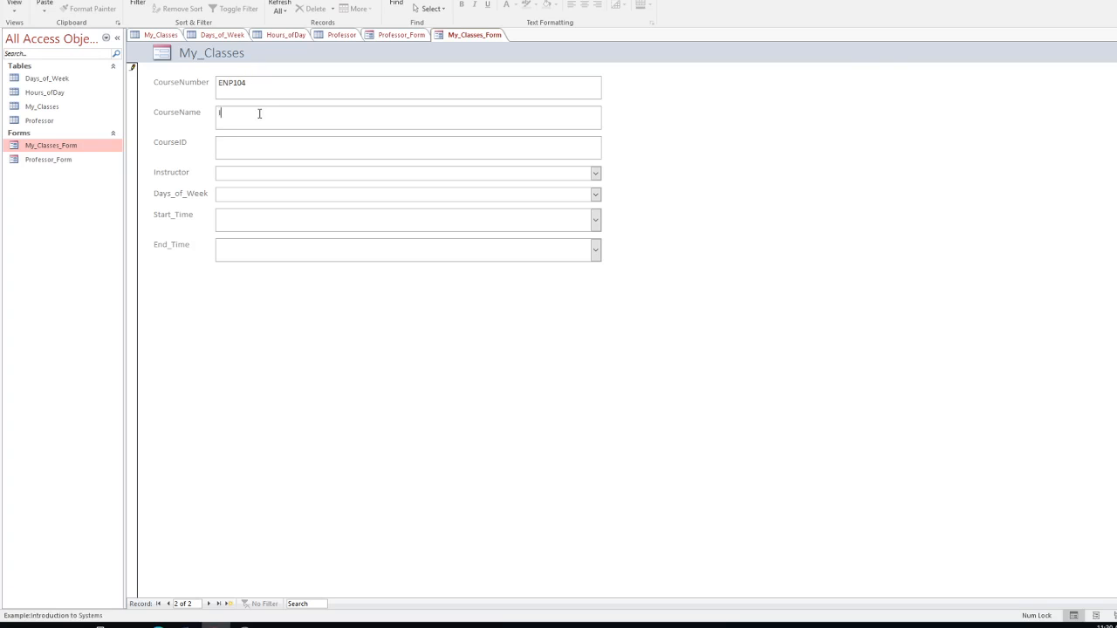
type("ntro to Systems")
left_click(245, 149)
type("12346")
left_click(238, 174)
type("Dalcher")
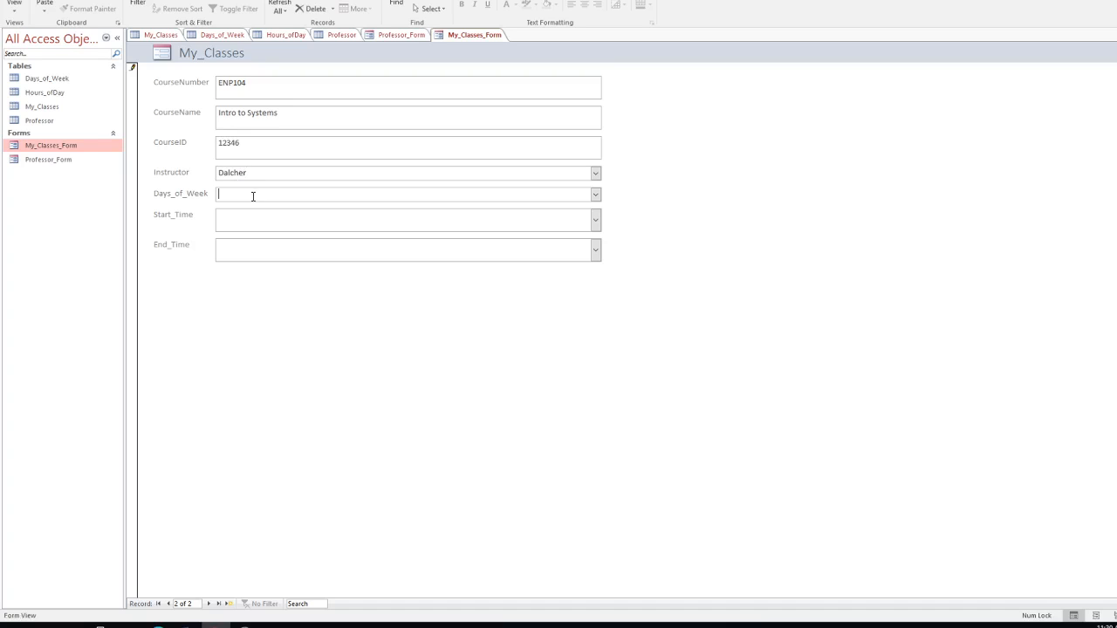
Step: Set the meeting days to Monday through Friday
left_click(595, 194)
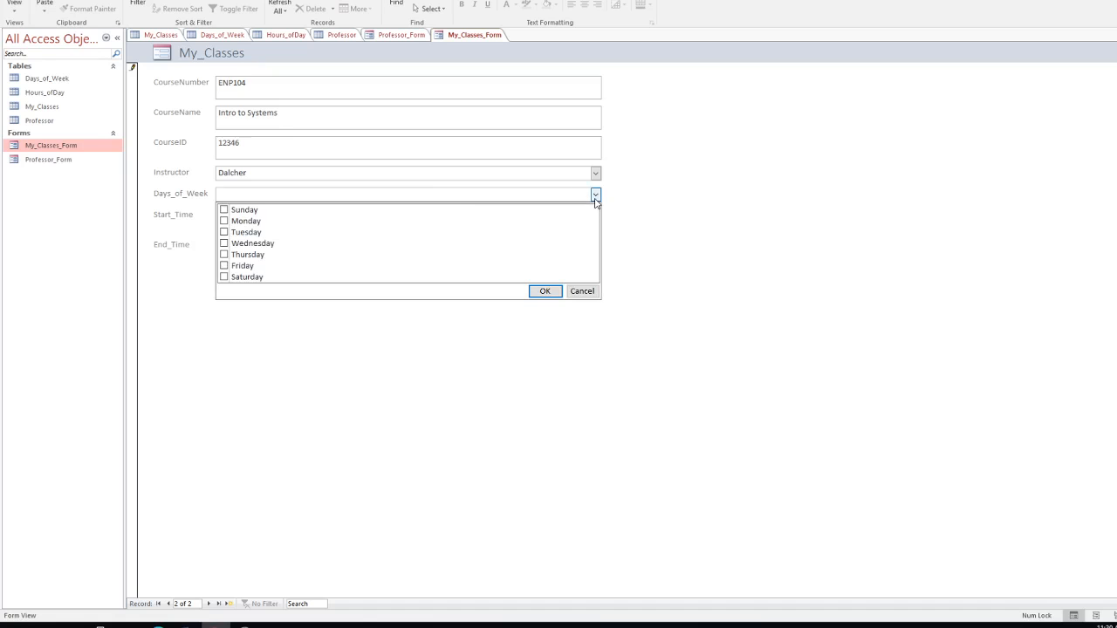
left_click(224, 220)
left_click(223, 232)
left_click(223, 243)
left_click(223, 253)
left_click(223, 266)
left_click(541, 292)
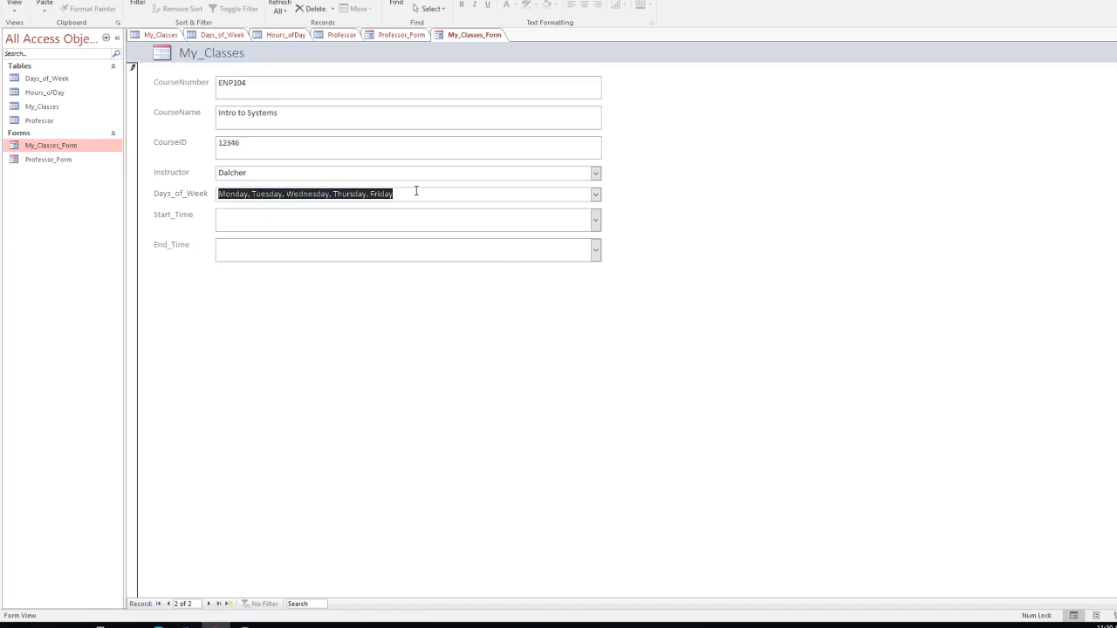
Step: Set times 0800 to 1500 and save the class with a new blank record
left_click(595, 220)
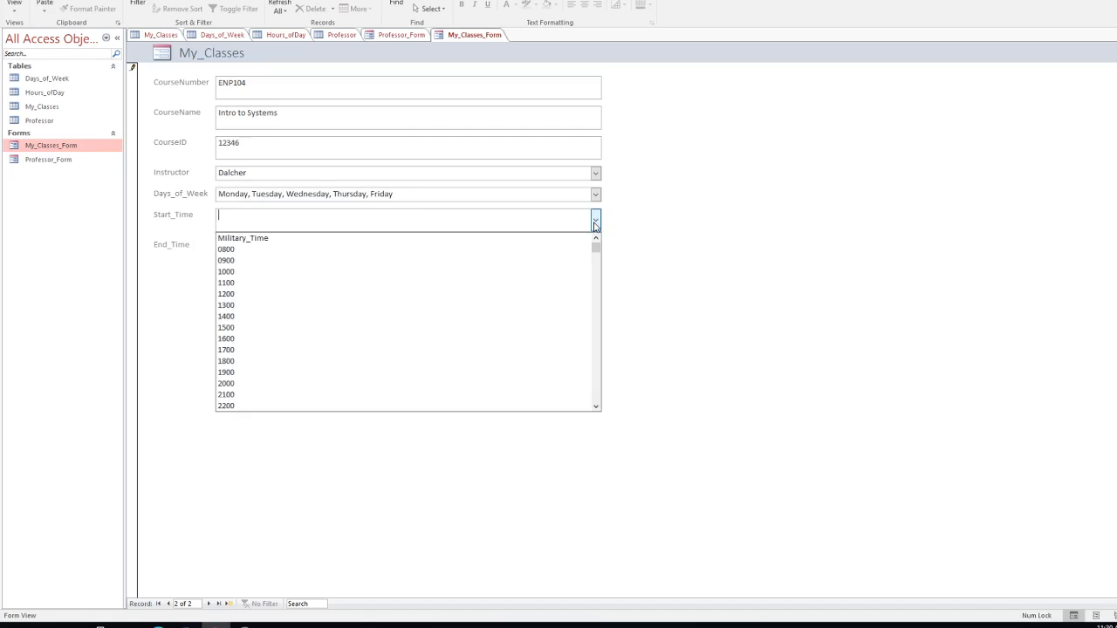
left_click(227, 250)
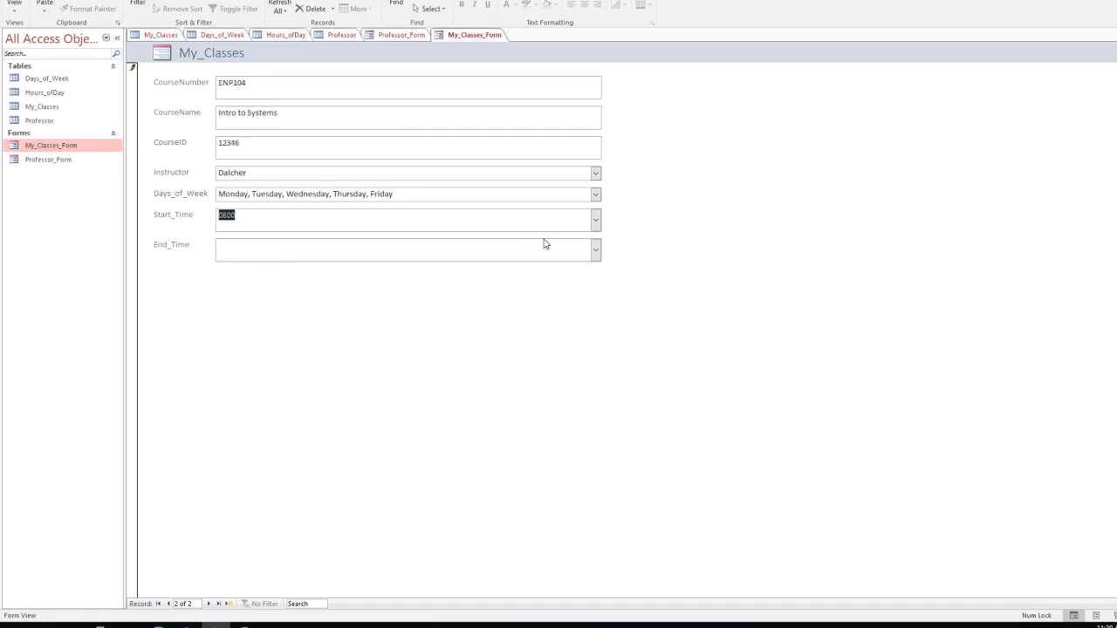
left_click(595, 251)
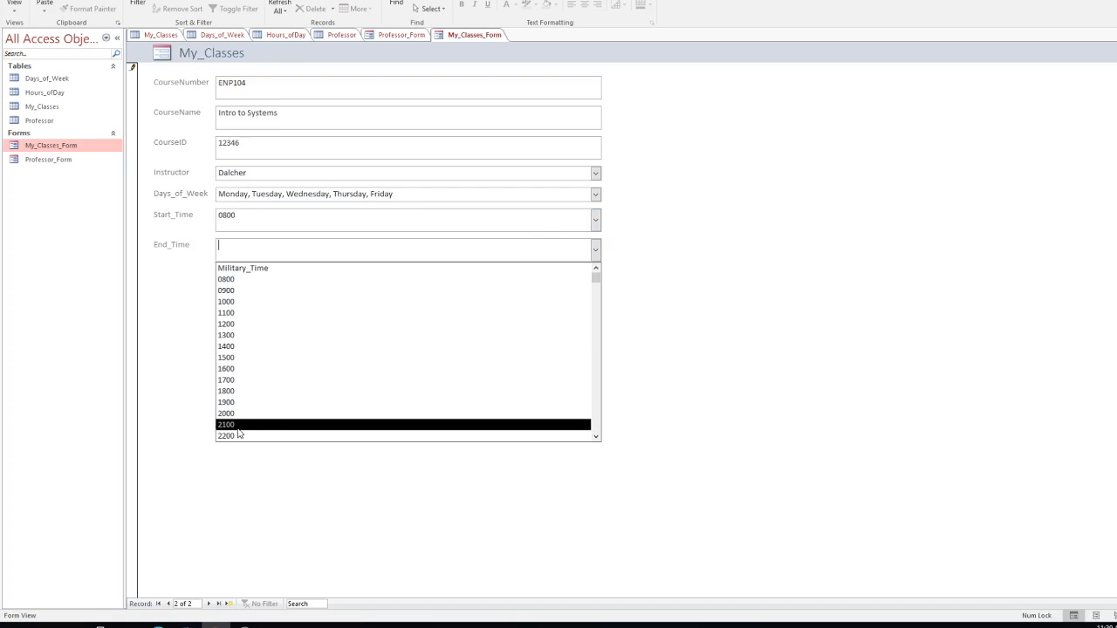
left_click(225, 357)
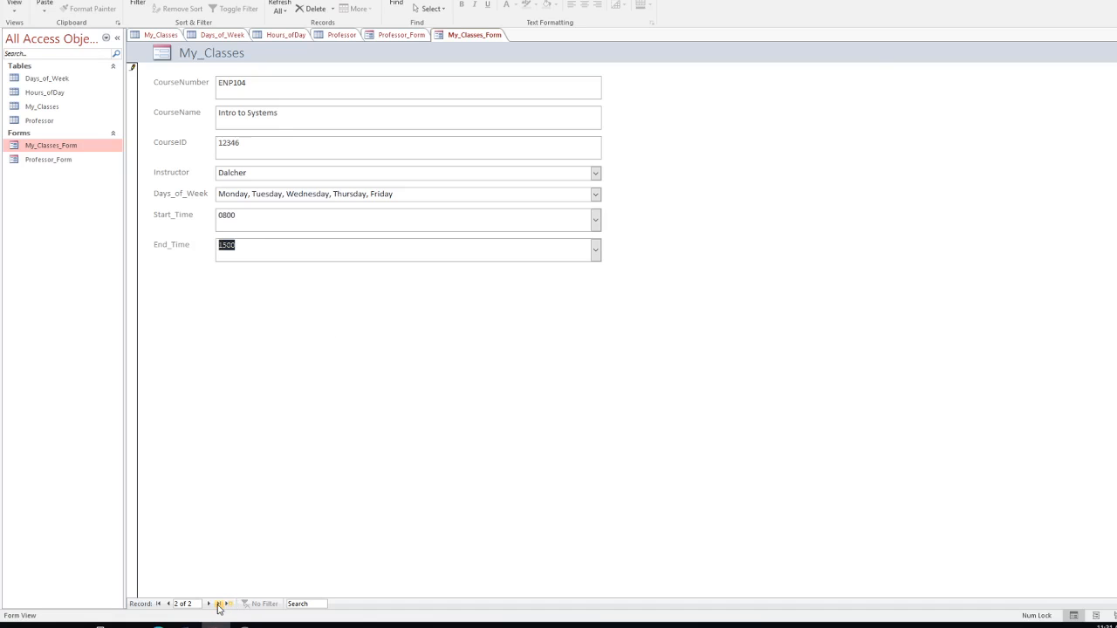
left_click(228, 604)
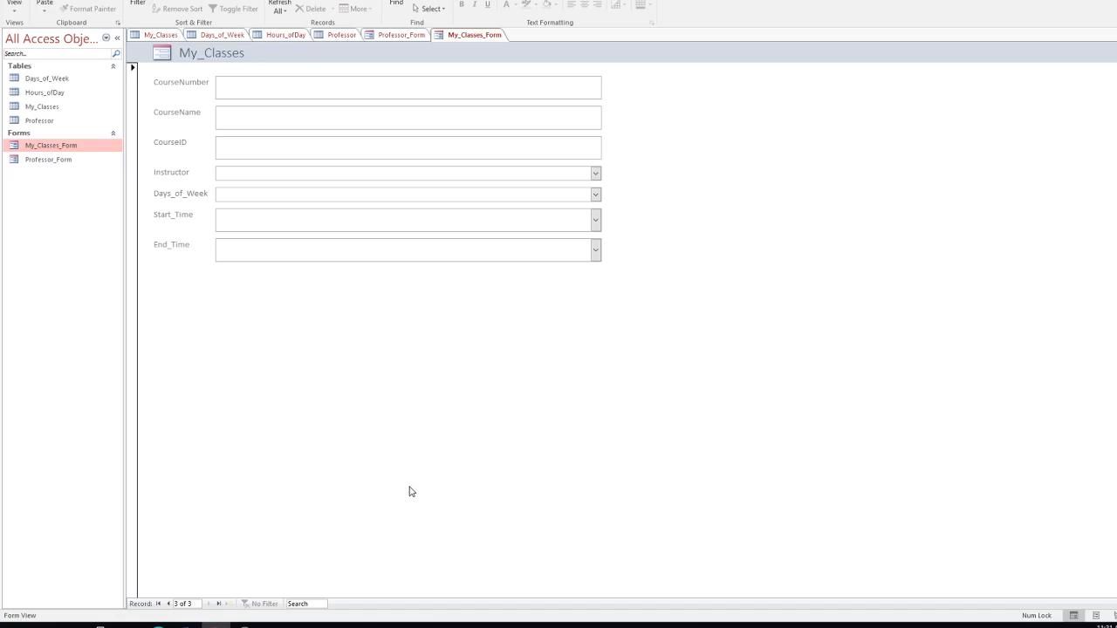
Step: Open the My_Classes table to check the records, then close it
double_click(35, 108)
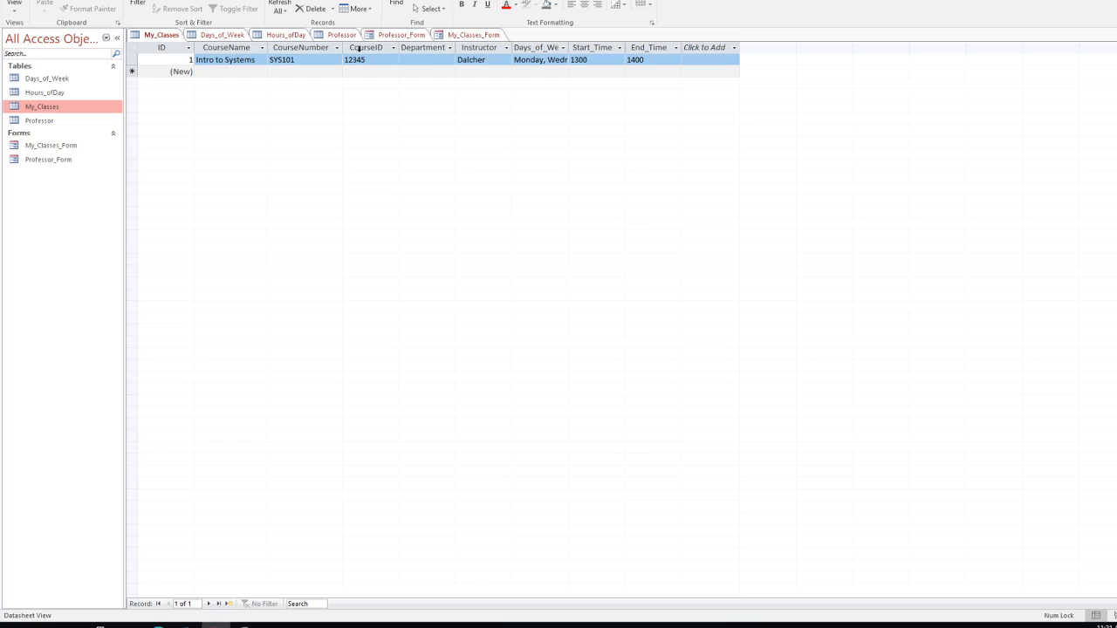
right_click(172, 35)
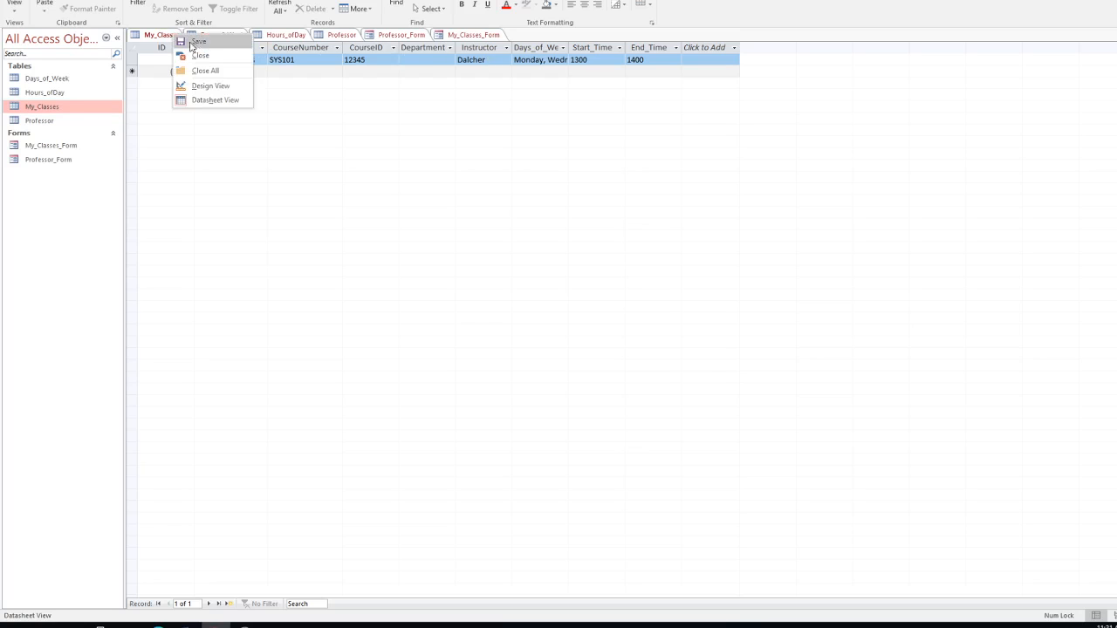
left_click(202, 58)
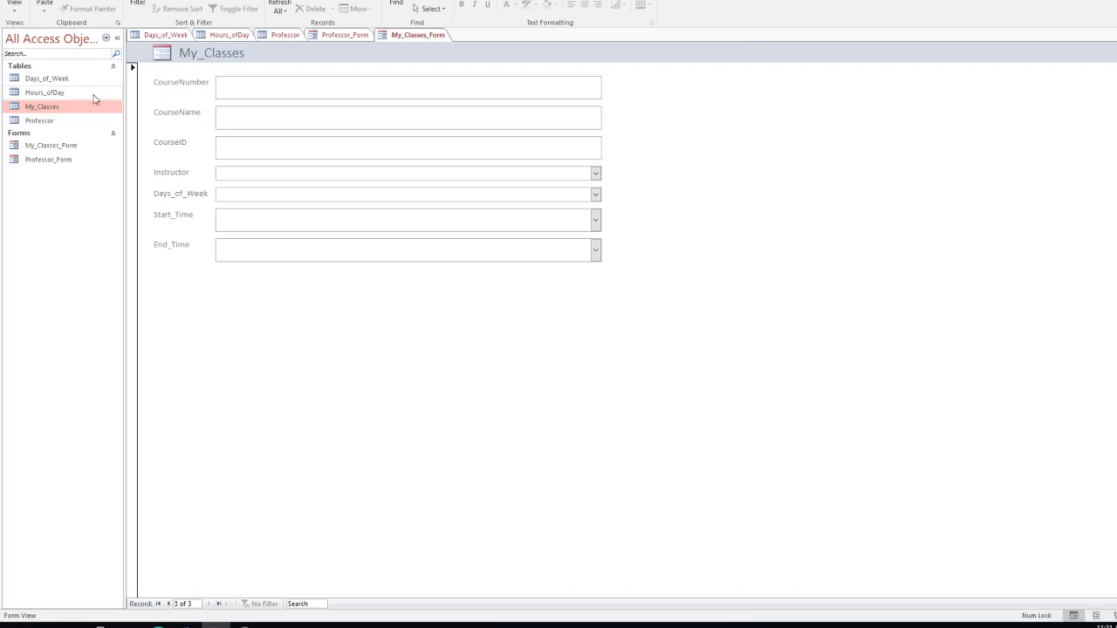
Step: Widen the Days_of_Week, CourseName and CourseNumber columns in My_Classes, then return to My_Classes_Form
double_click(38, 108)
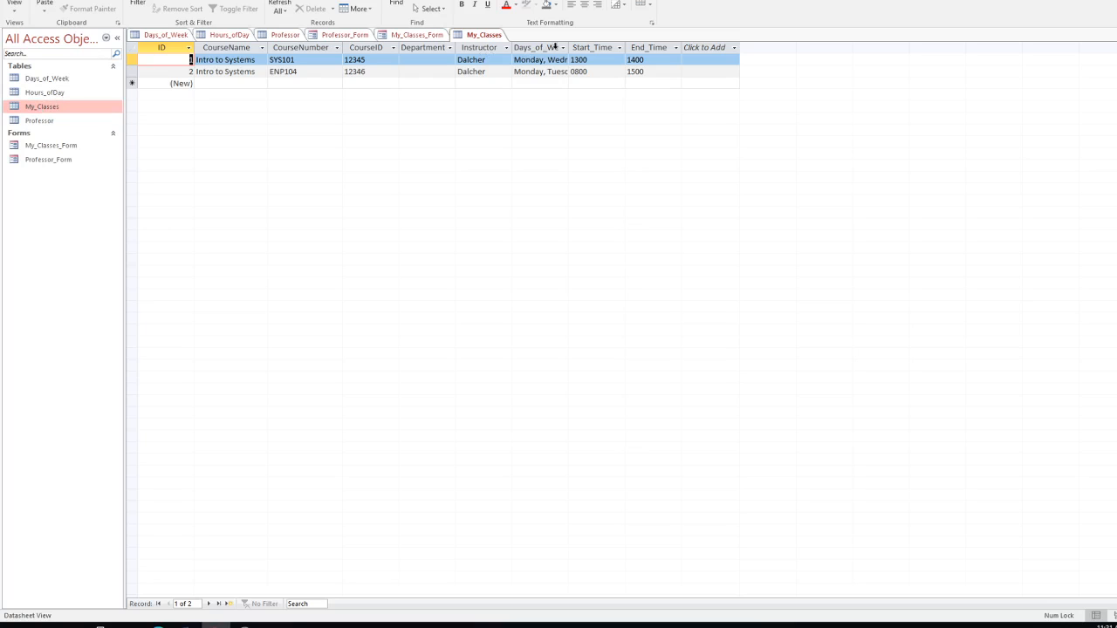
left_click_drag(567, 47, 721, 48)
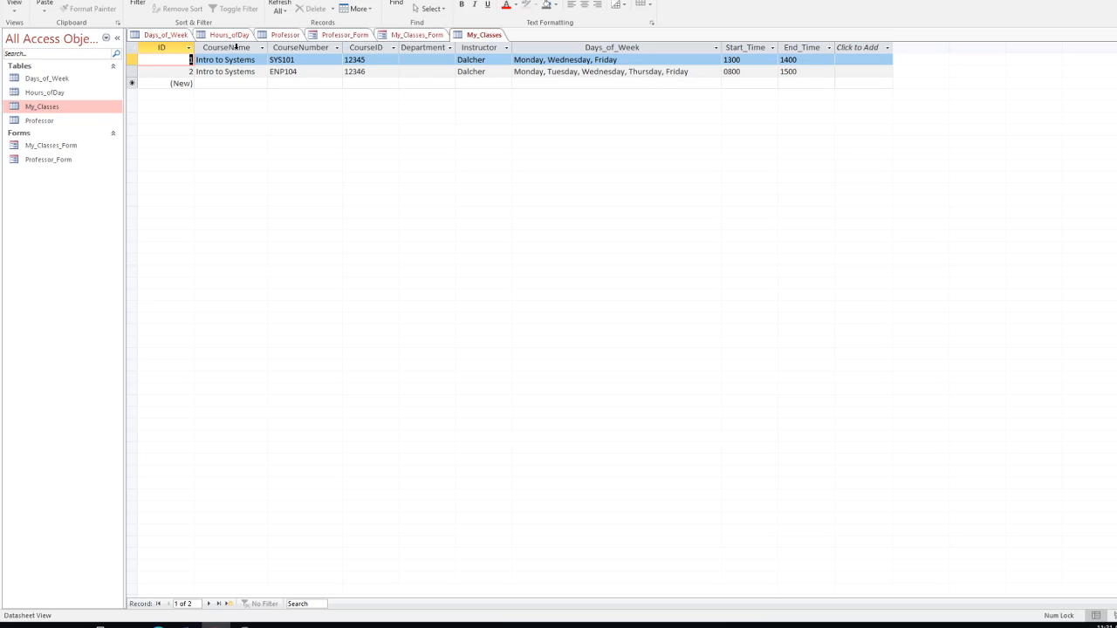
left_click_drag(267, 49, 299, 51)
left_click_drag(375, 49, 397, 49)
left_click(447, 48)
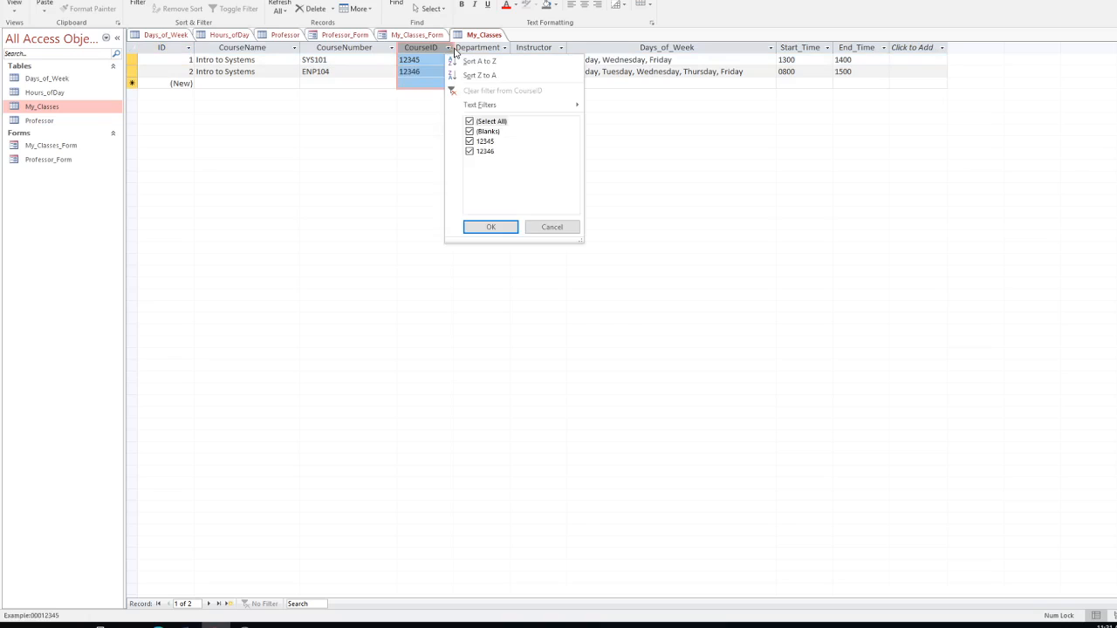
left_click(587, 46)
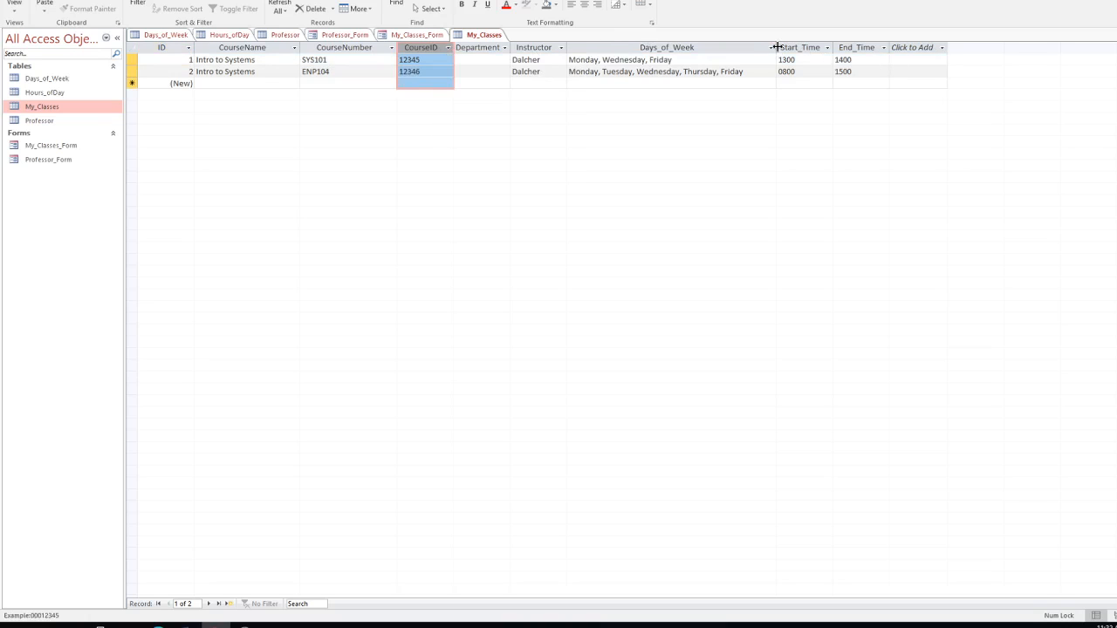
left_click_drag(787, 47, 795, 47)
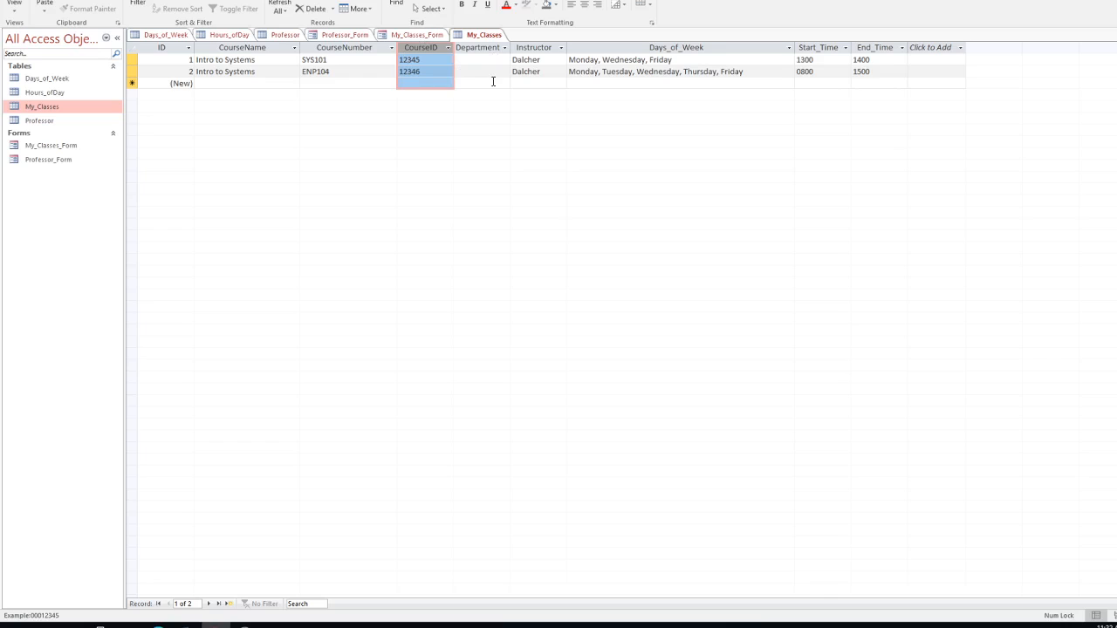
double_click(58, 149)
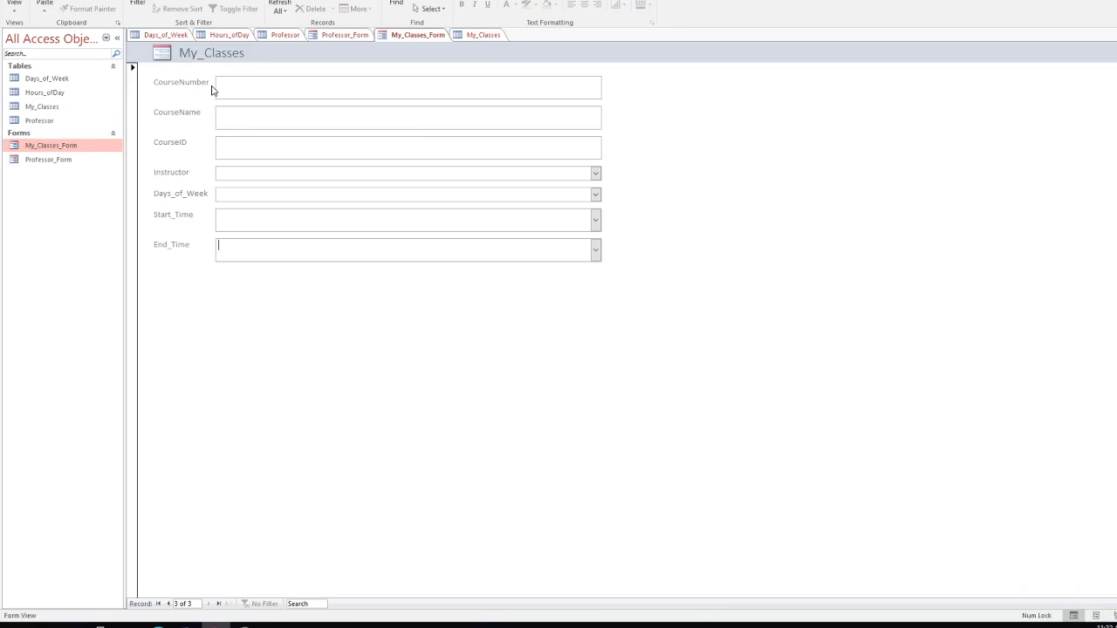
Step: Reopen the My_Classes datasheet listing SYS101 and ENP104
double_click(46, 107)
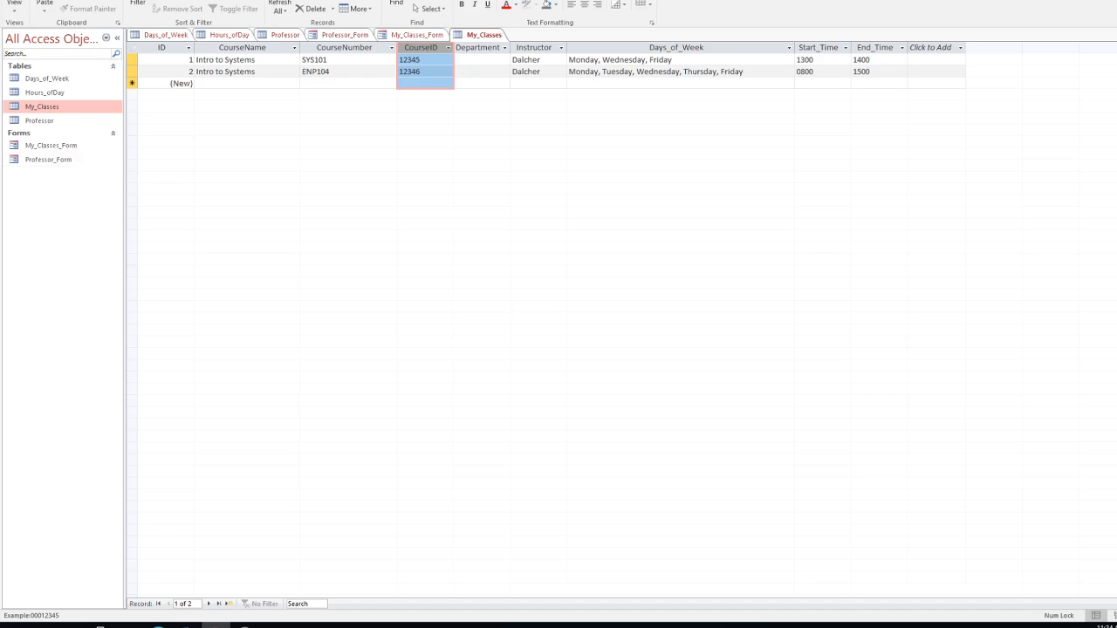
left_click(77, 0)
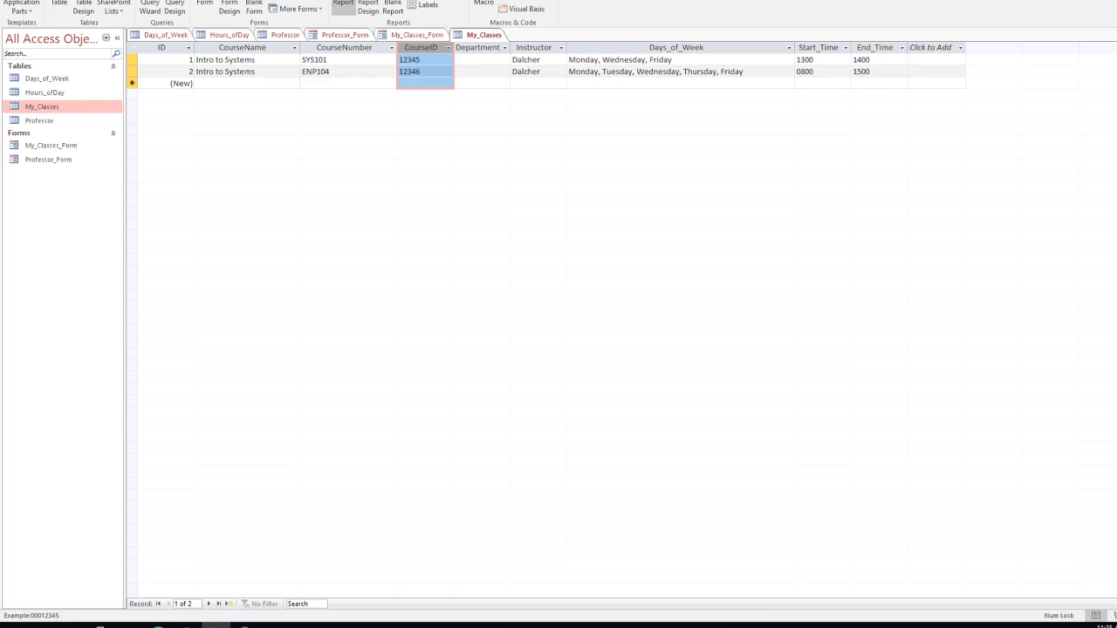
Step: Generate a basic My_Classes report with the Report tool
left_click(343, 6)
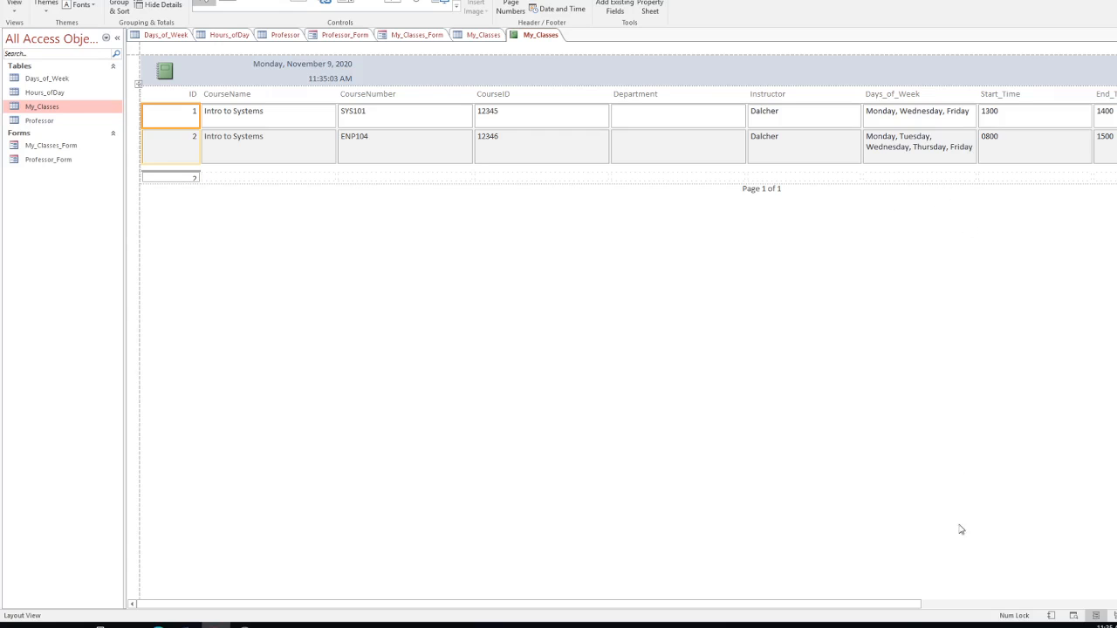
left_click_drag(907, 605, 1053, 596)
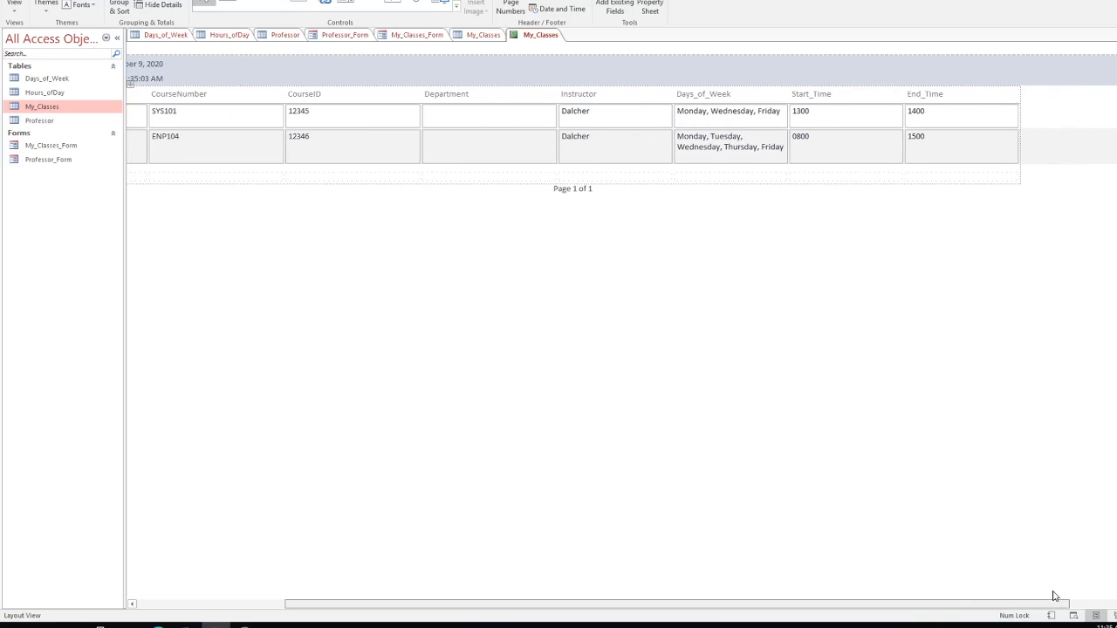
left_click_drag(1050, 596, 748, 589)
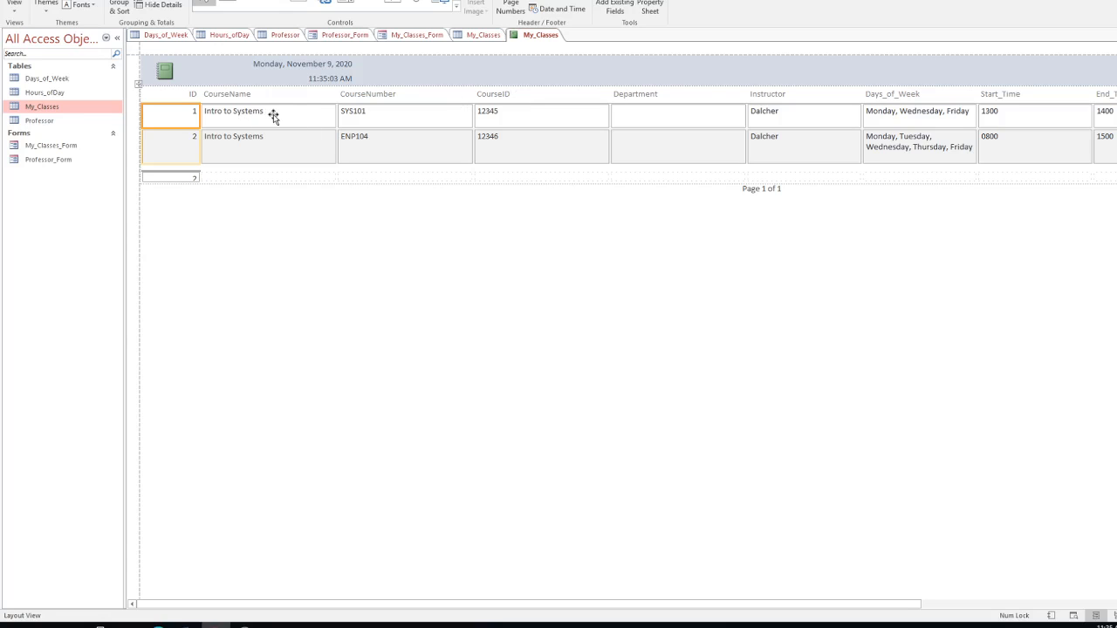
Step: Delete the ID column from the report and select the CourseID column header
left_click(174, 96)
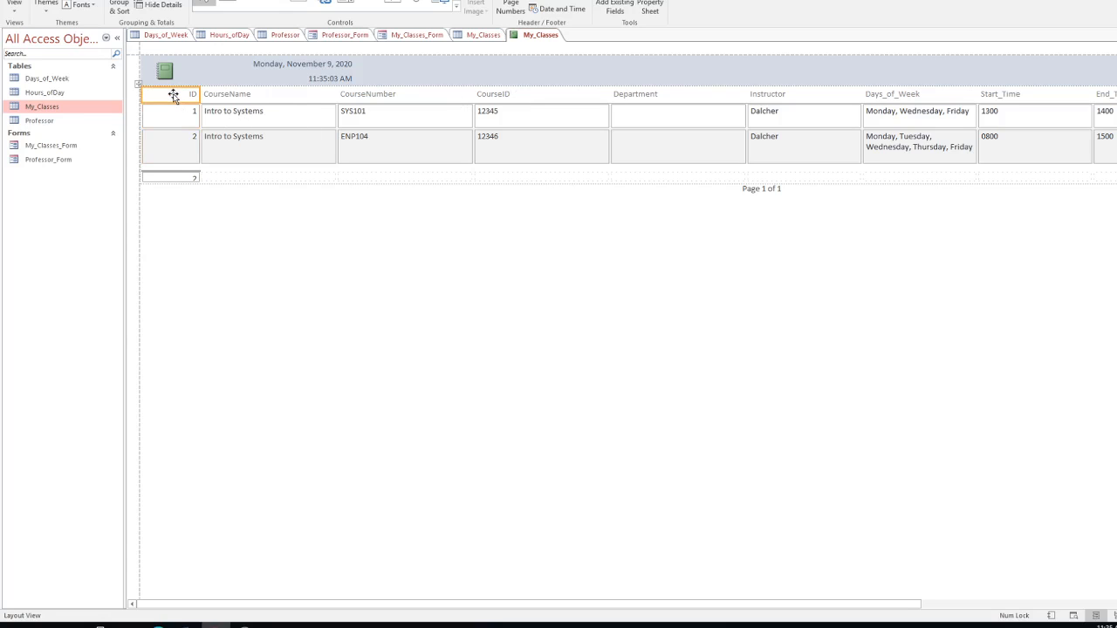
left_click(172, 179, "shift")
key("Delete")
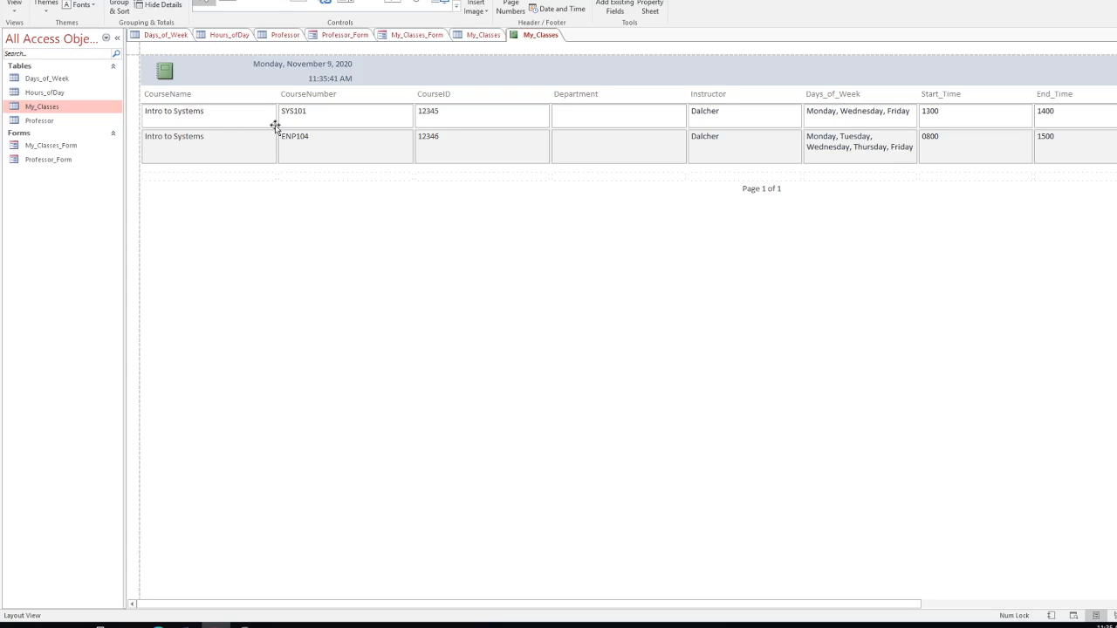
left_click(188, 142)
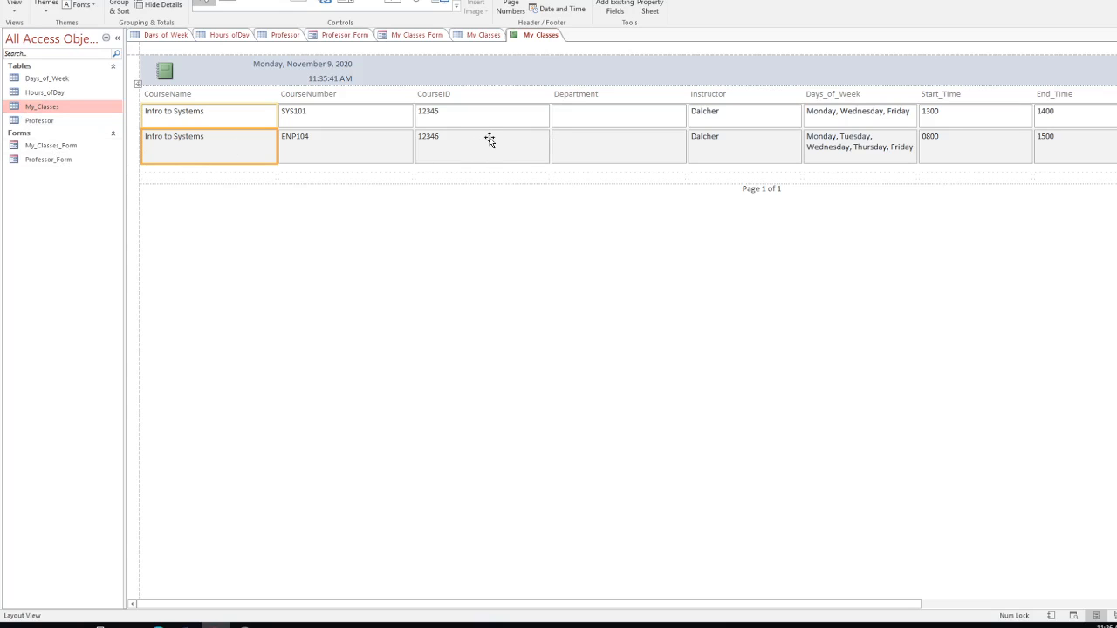
left_click(463, 97)
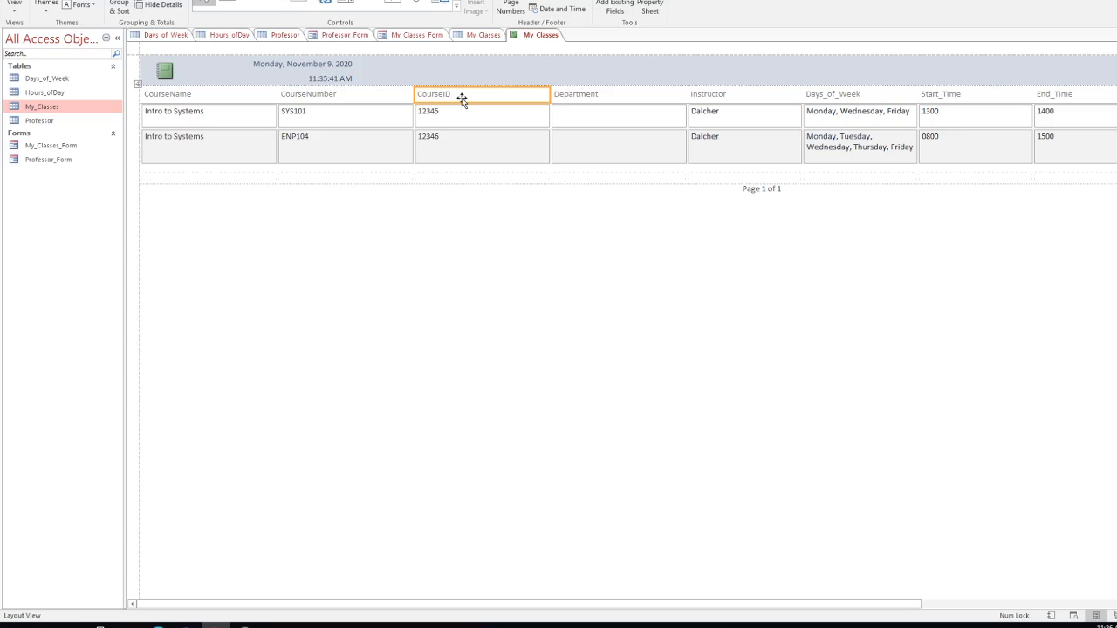
Step: Delete the CourseID column and the empty layout column it leaves
left_click(466, 156)
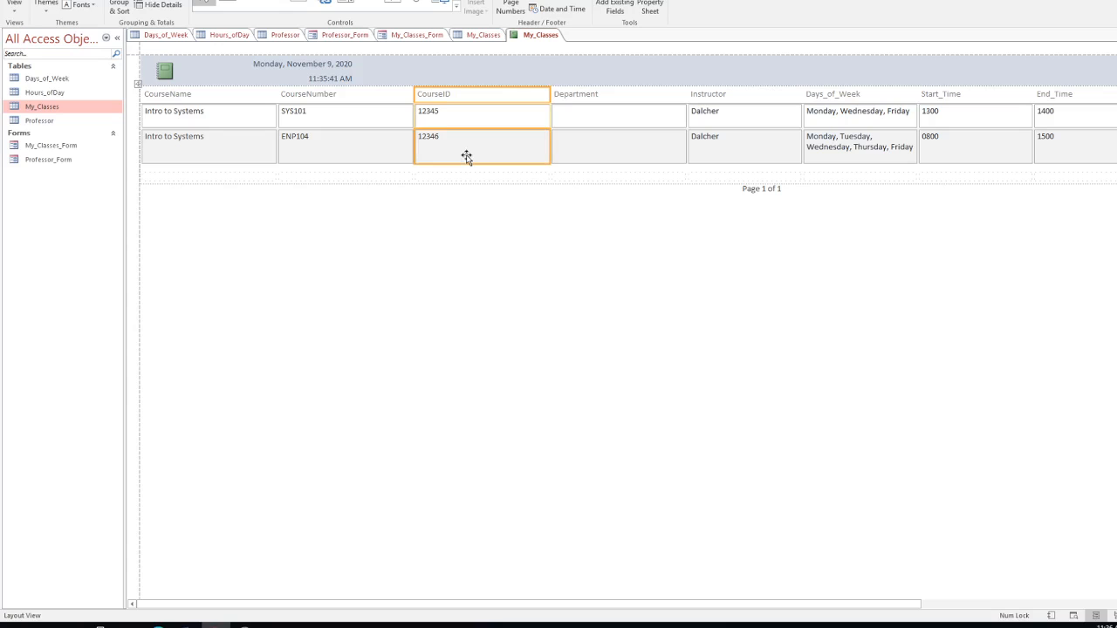
key("Delete")
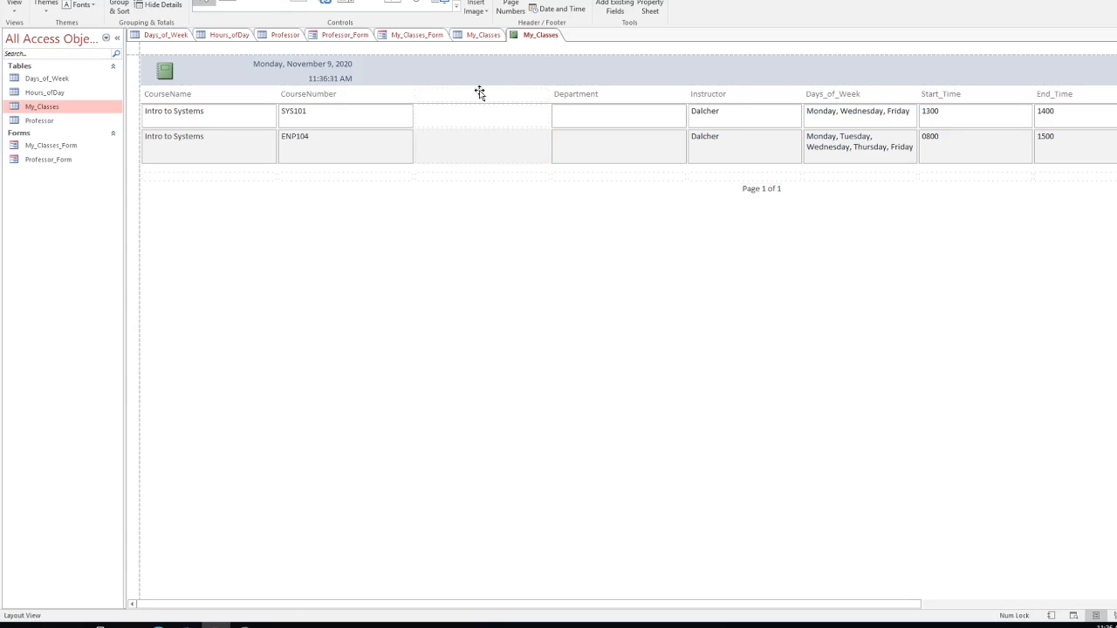
left_click(478, 95)
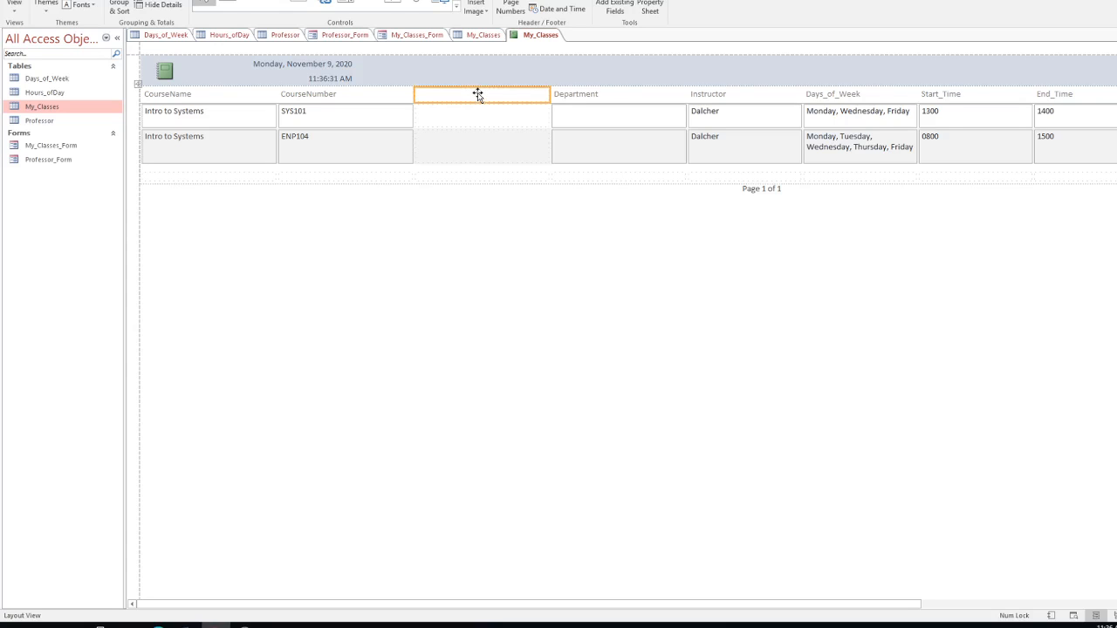
left_click(468, 149, "shift")
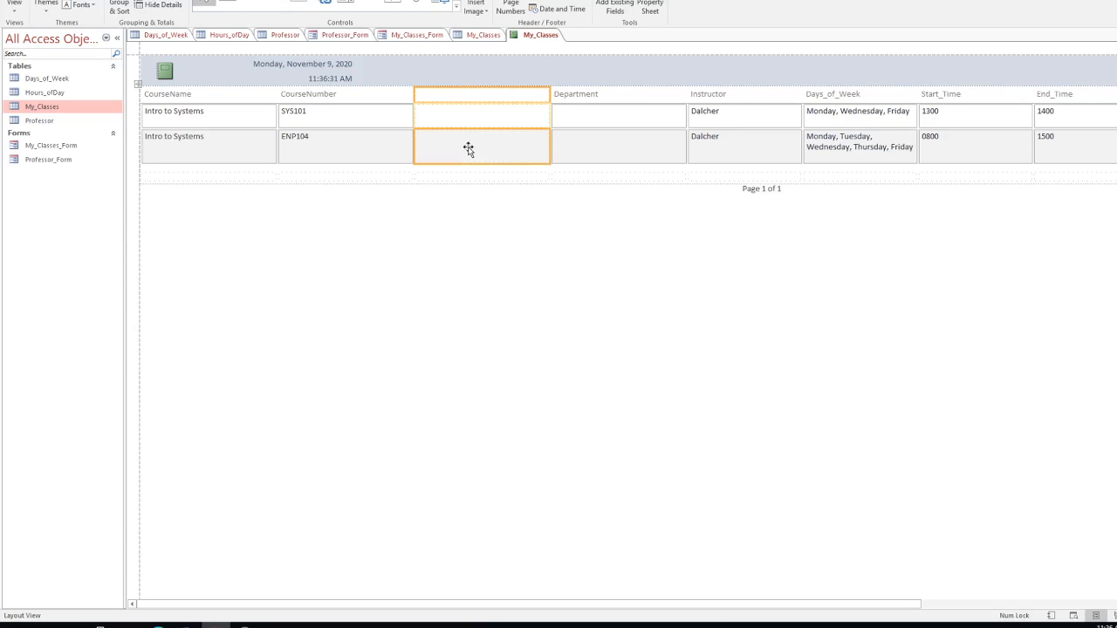
key("Delete")
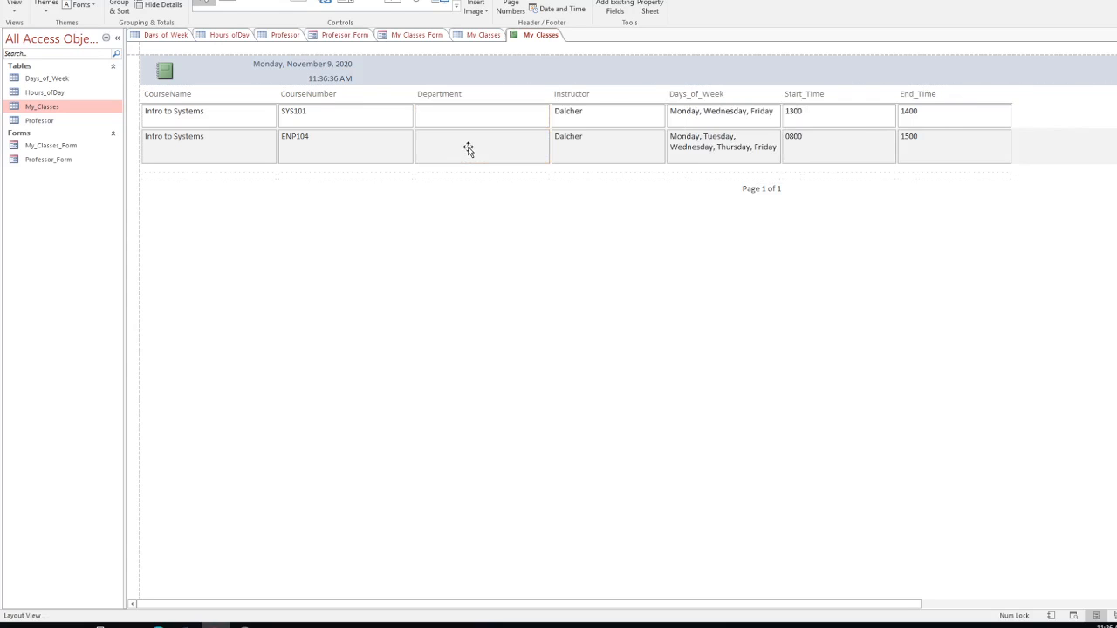
Step: Delete the Department column and close its leftover empty gap
left_click(457, 95)
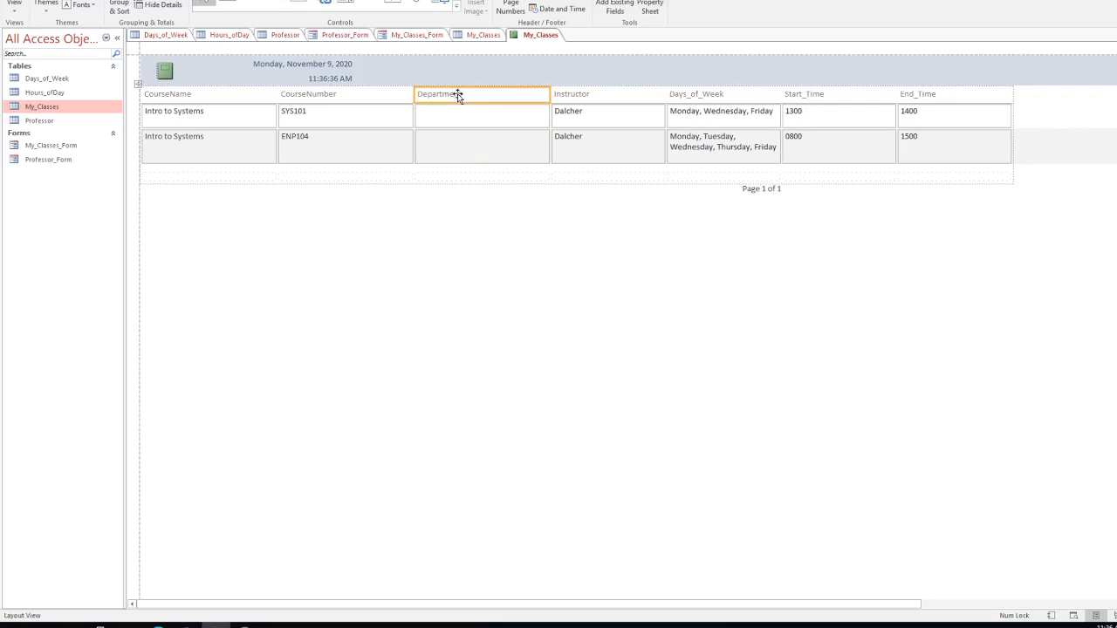
left_click(454, 149, "shift")
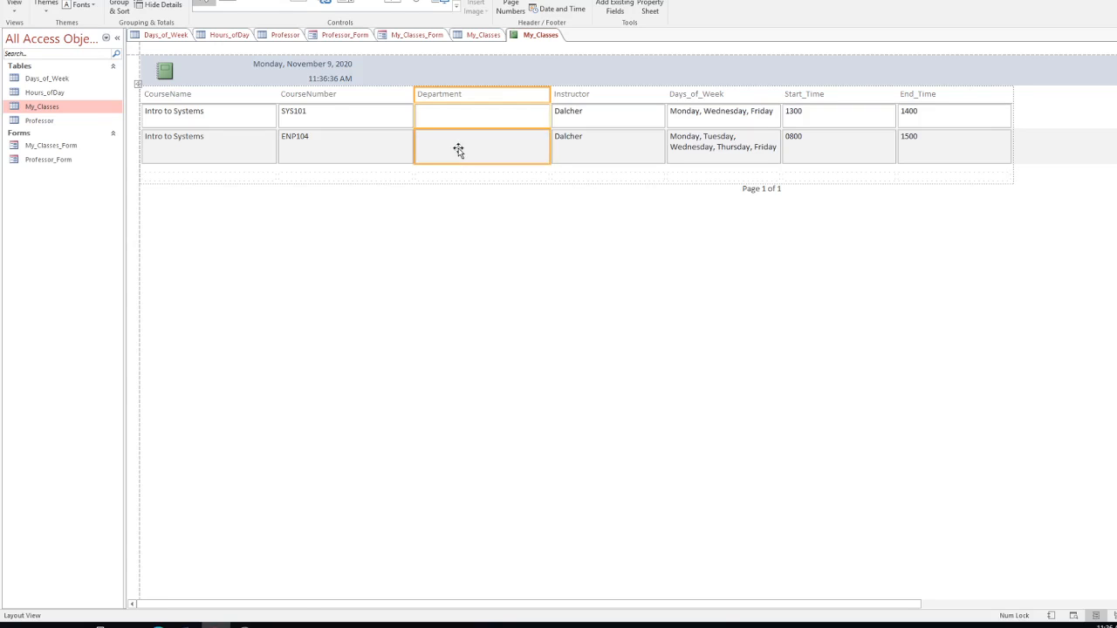
key("Delete")
left_click(463, 94)
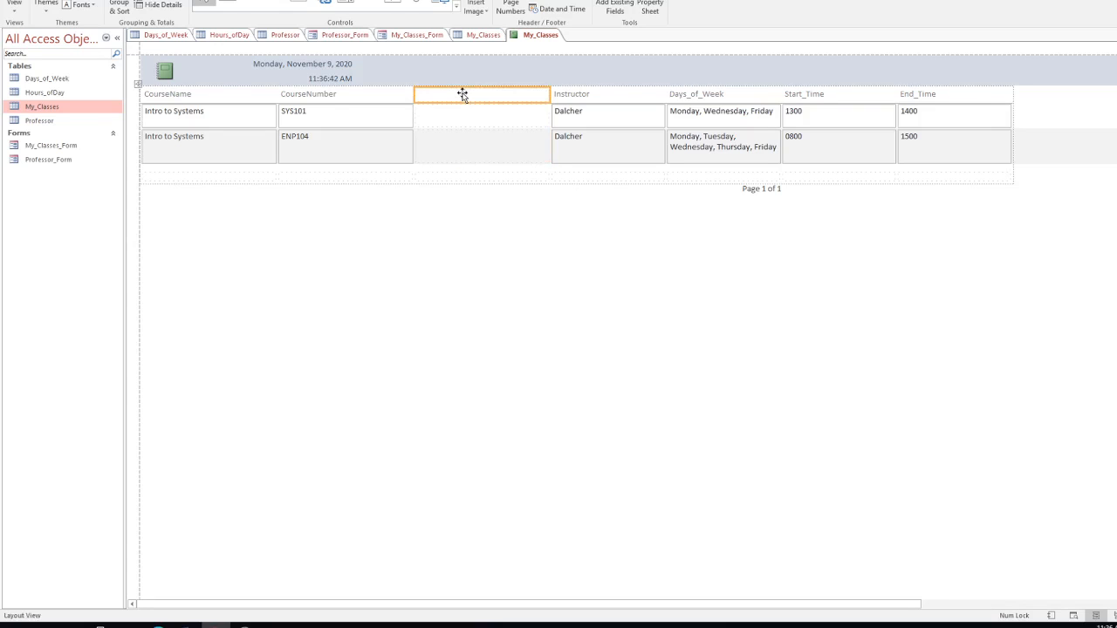
left_click(462, 111, "shift")
left_click(457, 154, "shift")
key("Delete")
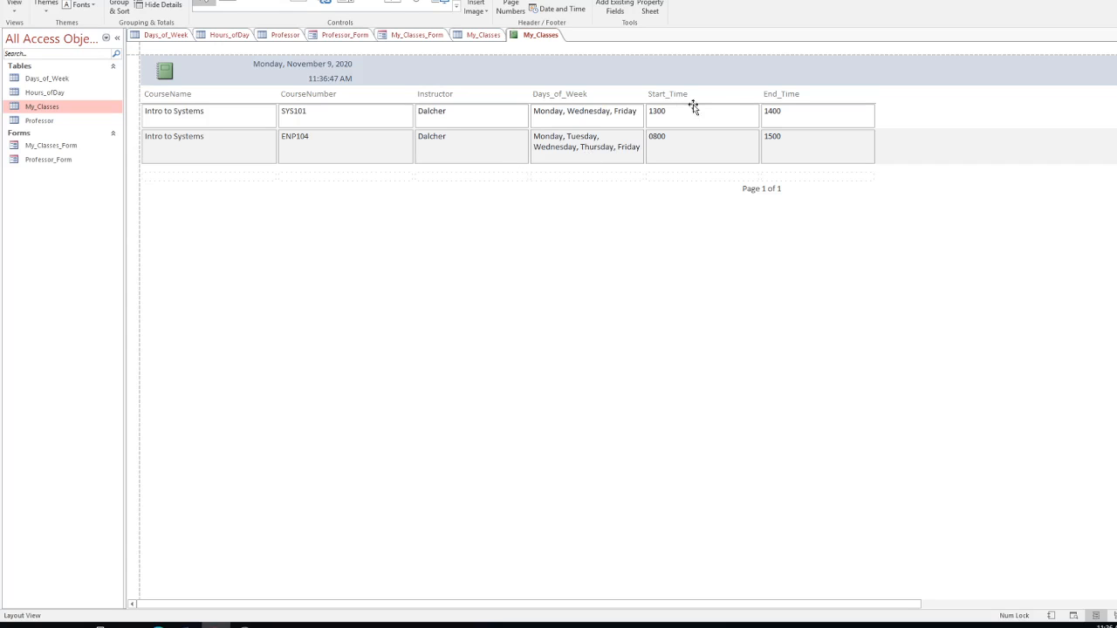
Step: Narrow the Start_Time and End_Time columns so the report fits on one page
left_click(757, 113)
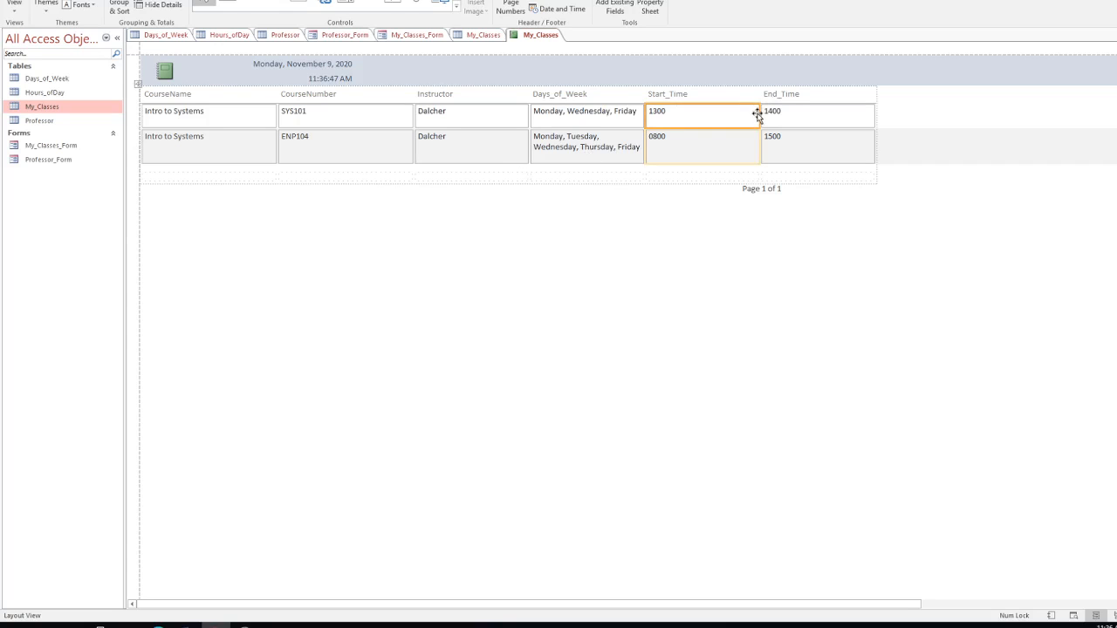
left_click_drag(760, 118, 690, 121)
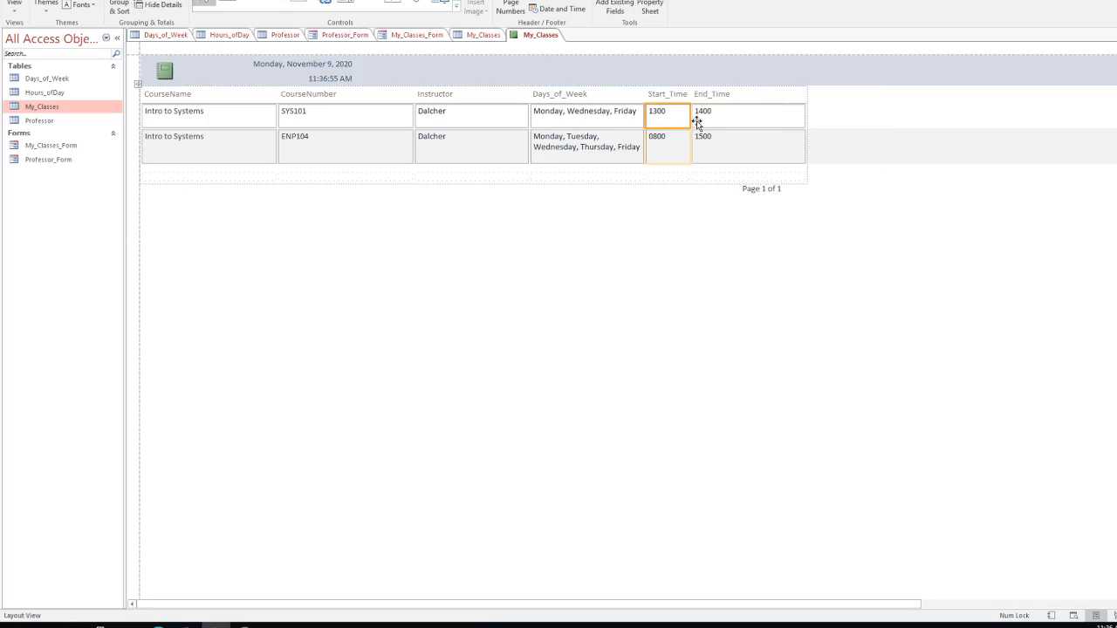
left_click(802, 115)
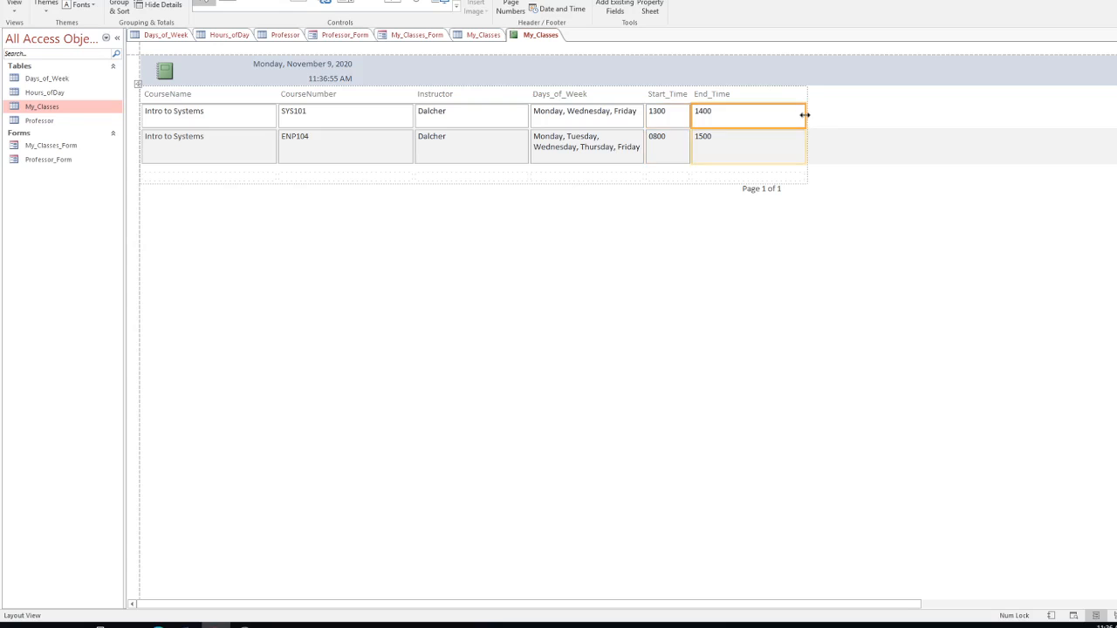
left_click_drag(806, 116, 732, 116)
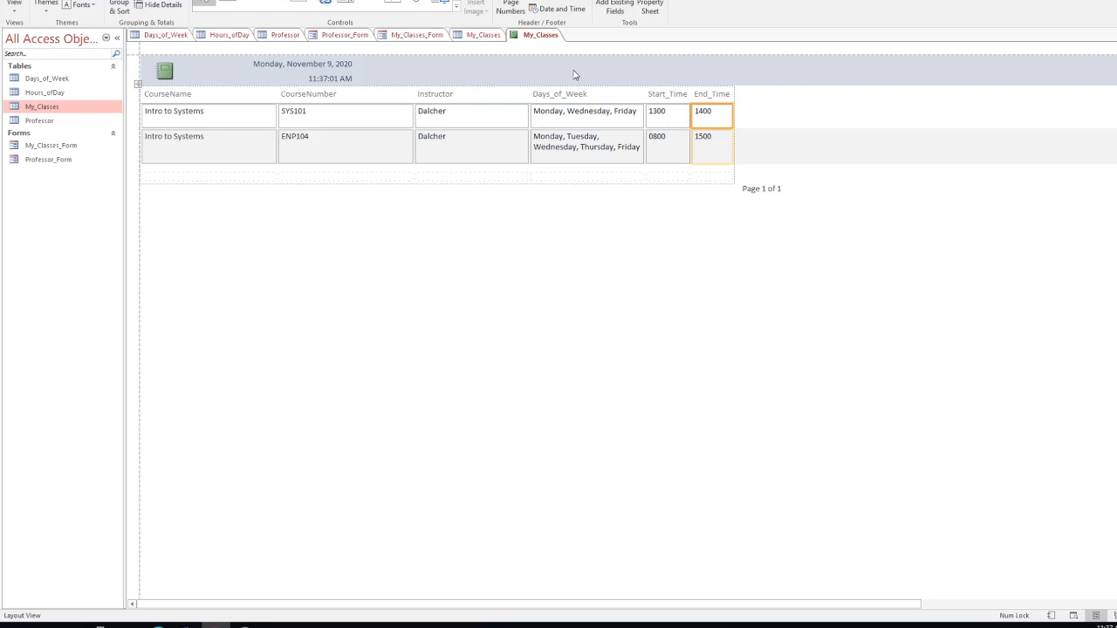
Step: Close the report, saving its design changes under the name My_Classes_Schedule
right_click(545, 39)
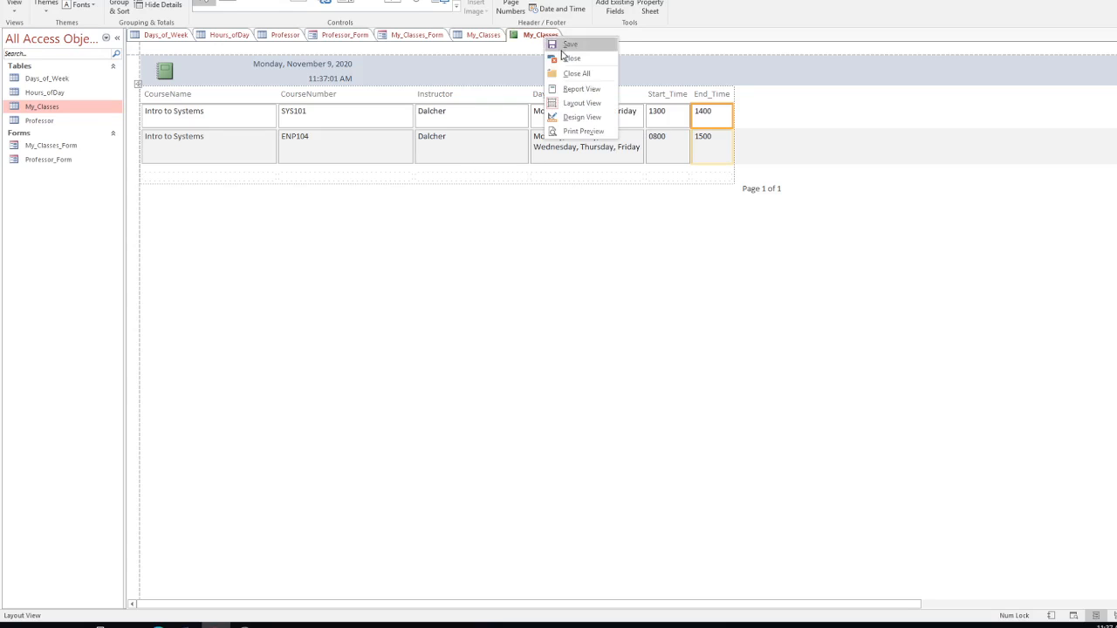
left_click(566, 56)
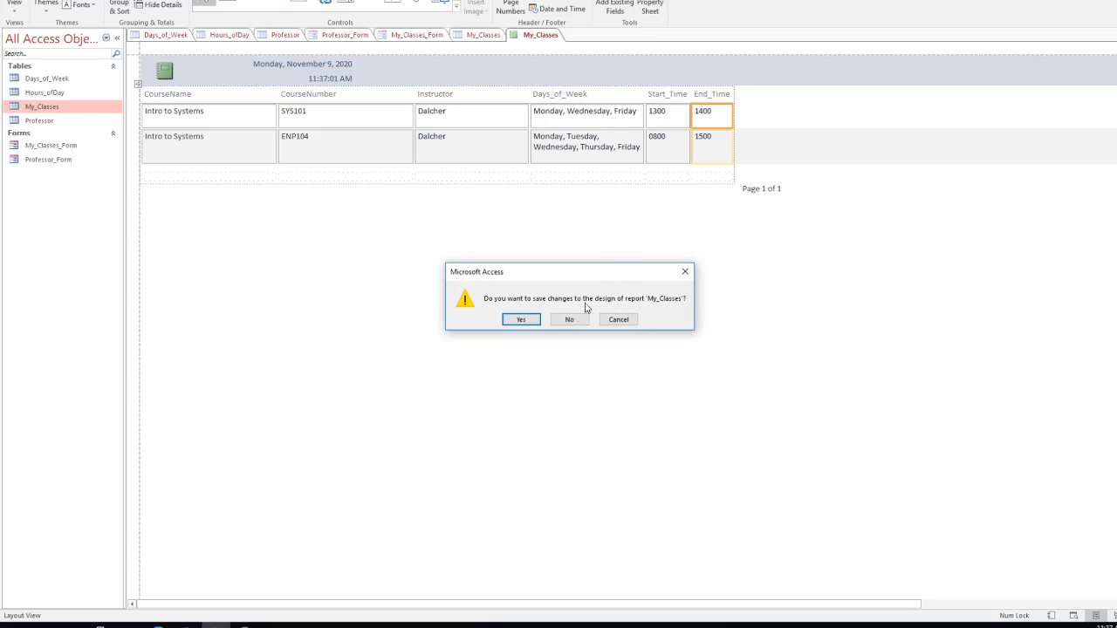
left_click(523, 321)
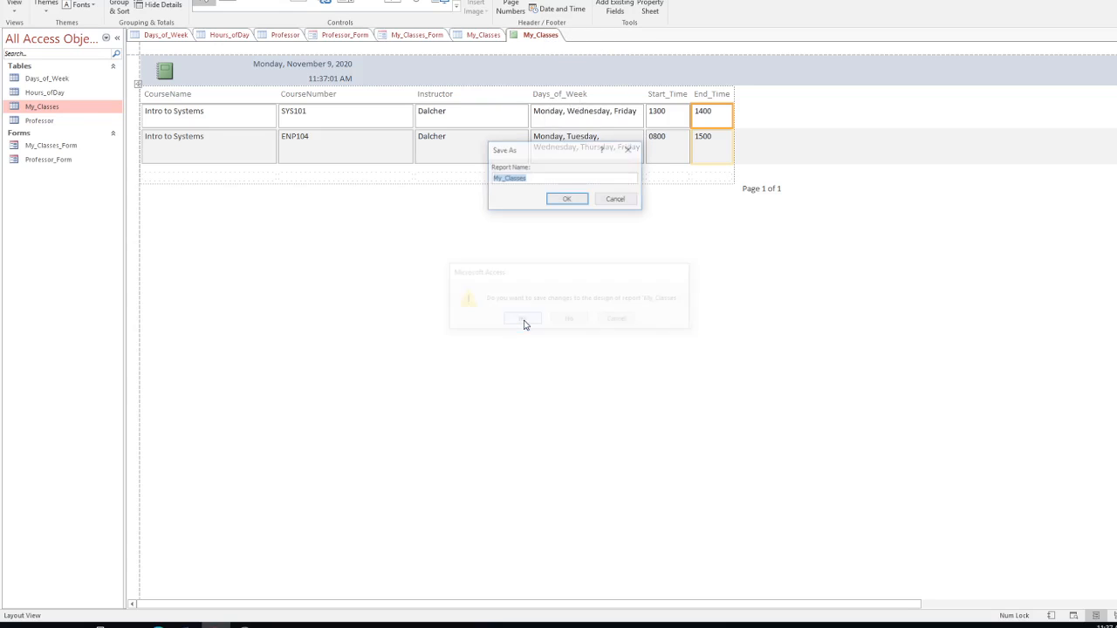
left_click(538, 180)
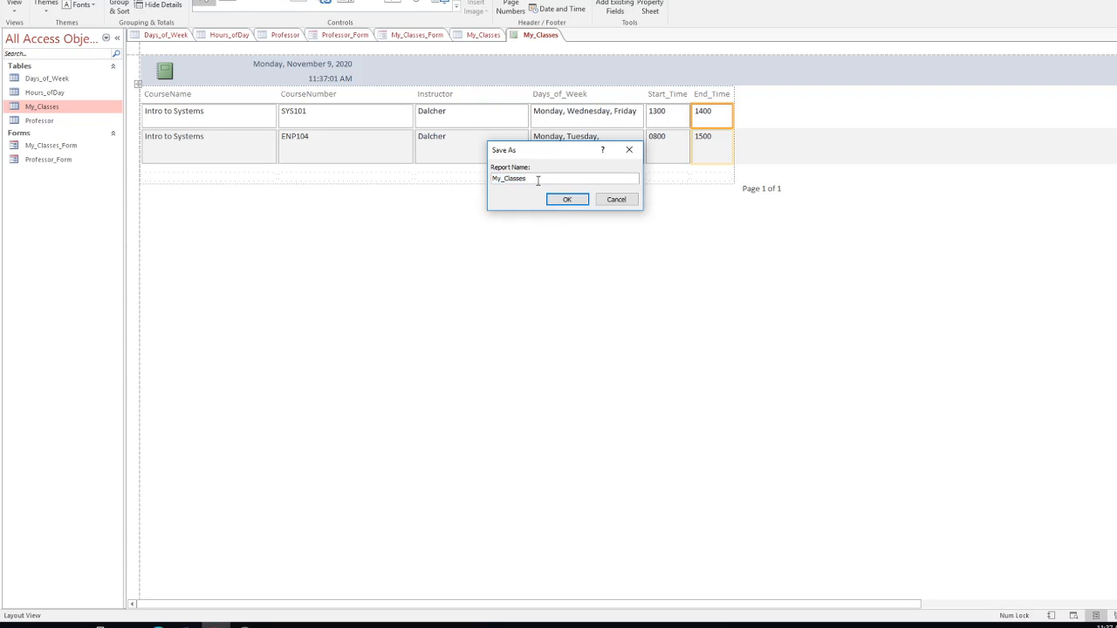
type("_Schedule")
left_click(567, 201)
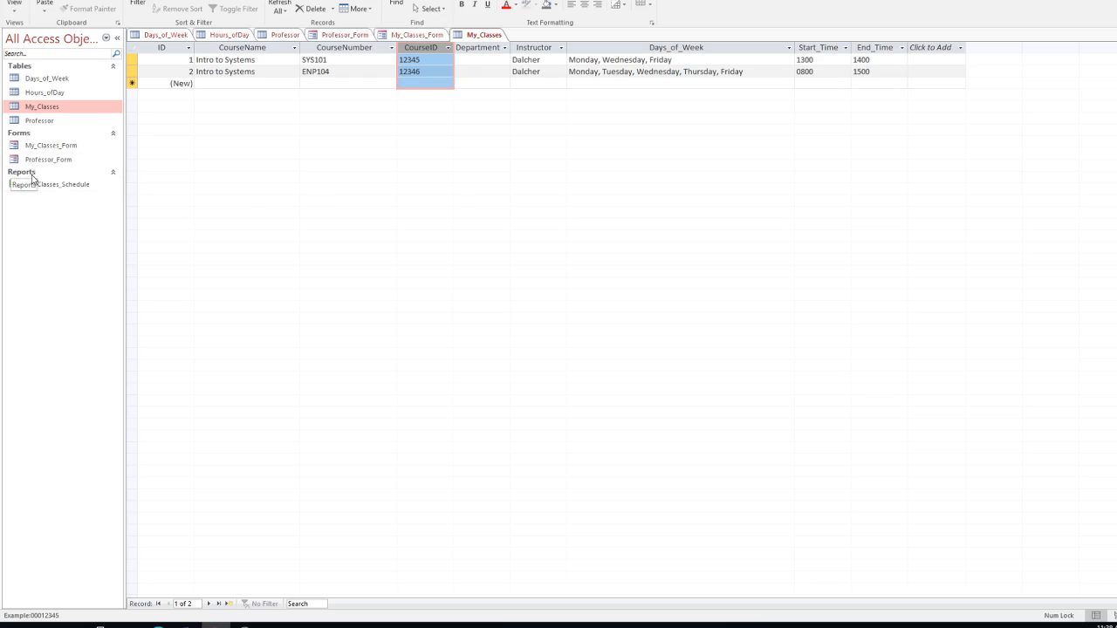
left_click(46, 79)
left_click(41, 93)
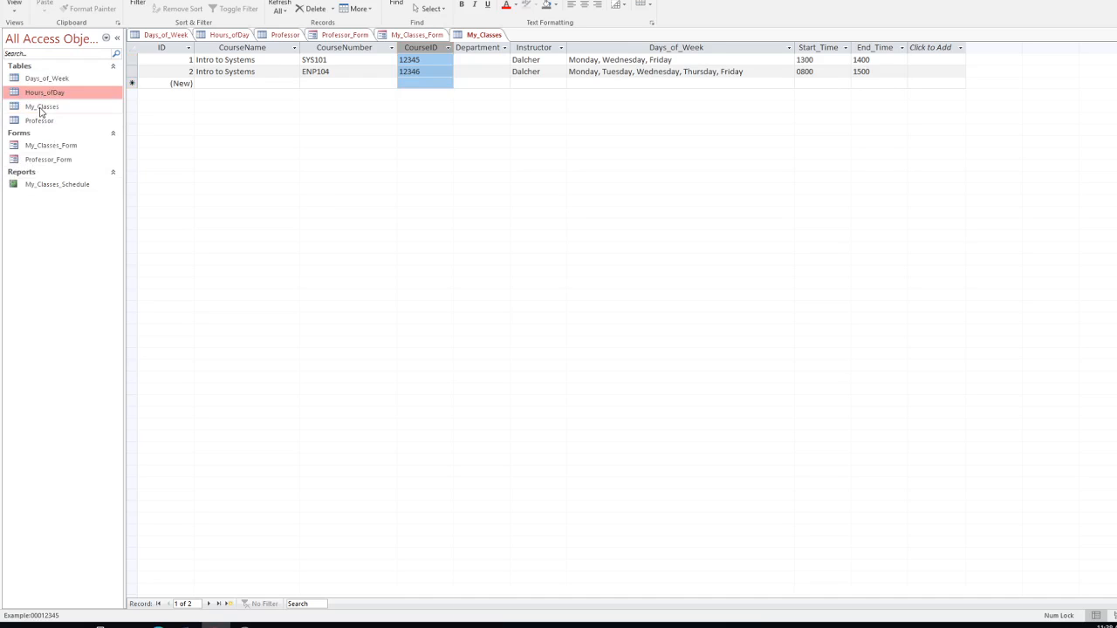
left_click(40, 108)
left_click(44, 121)
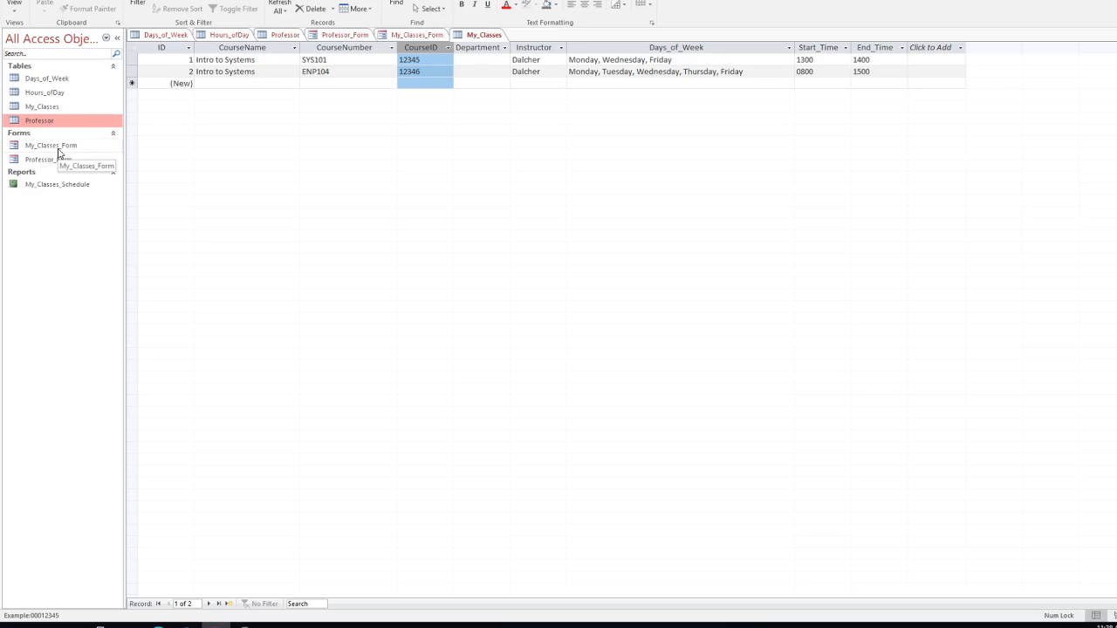
left_click(57, 149)
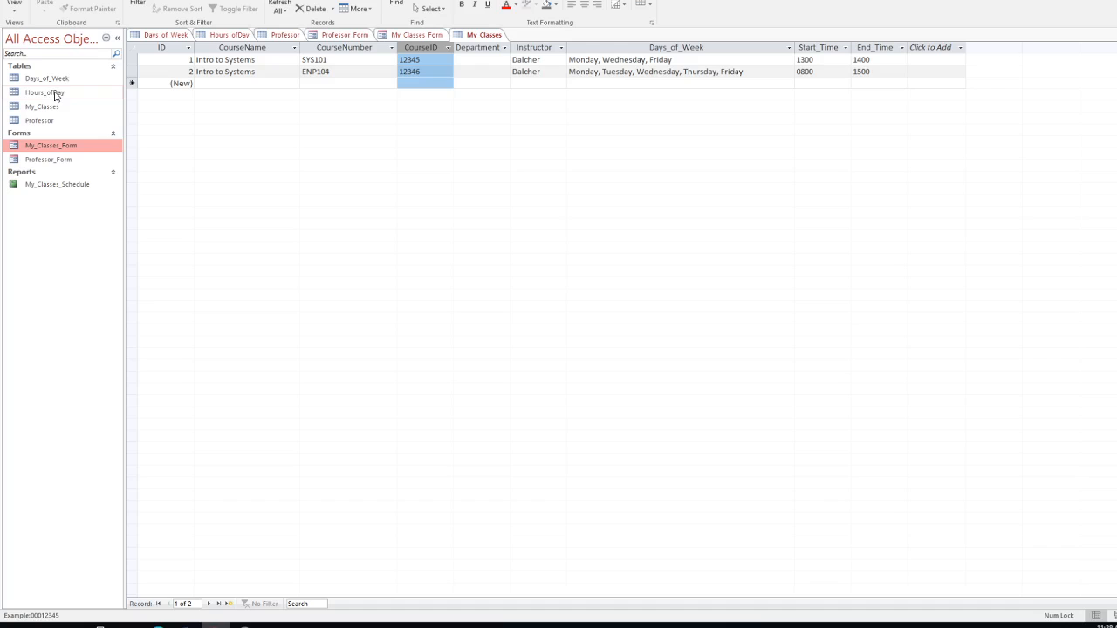
left_click(36, 108)
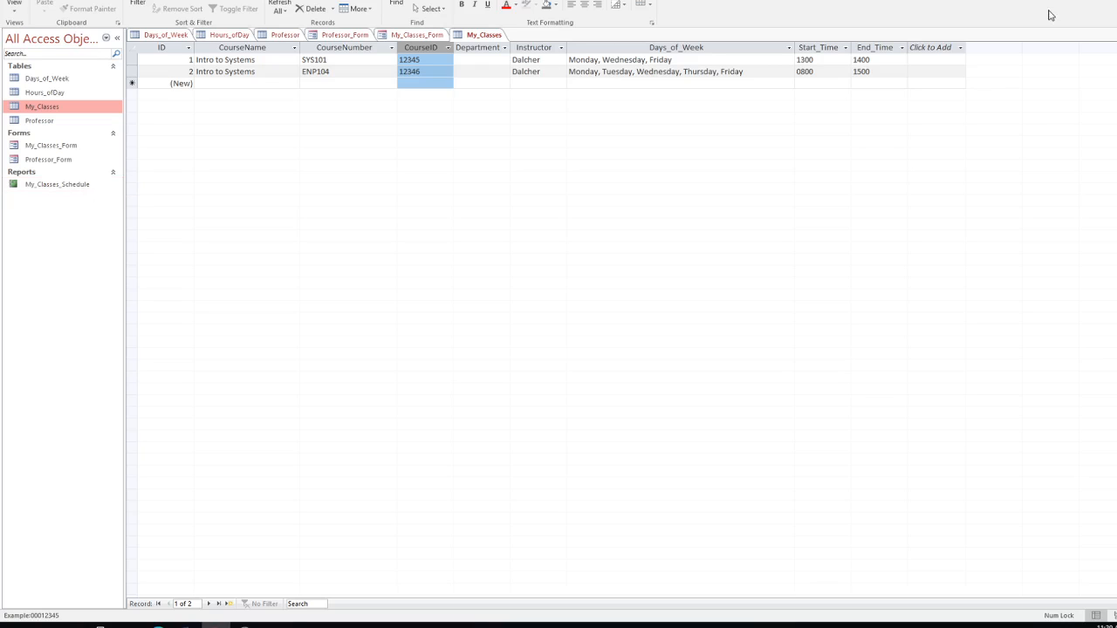
Step: Open the My_Classes_Schedule report from the Navigation Pane in Layout View
double_click(71, 189)
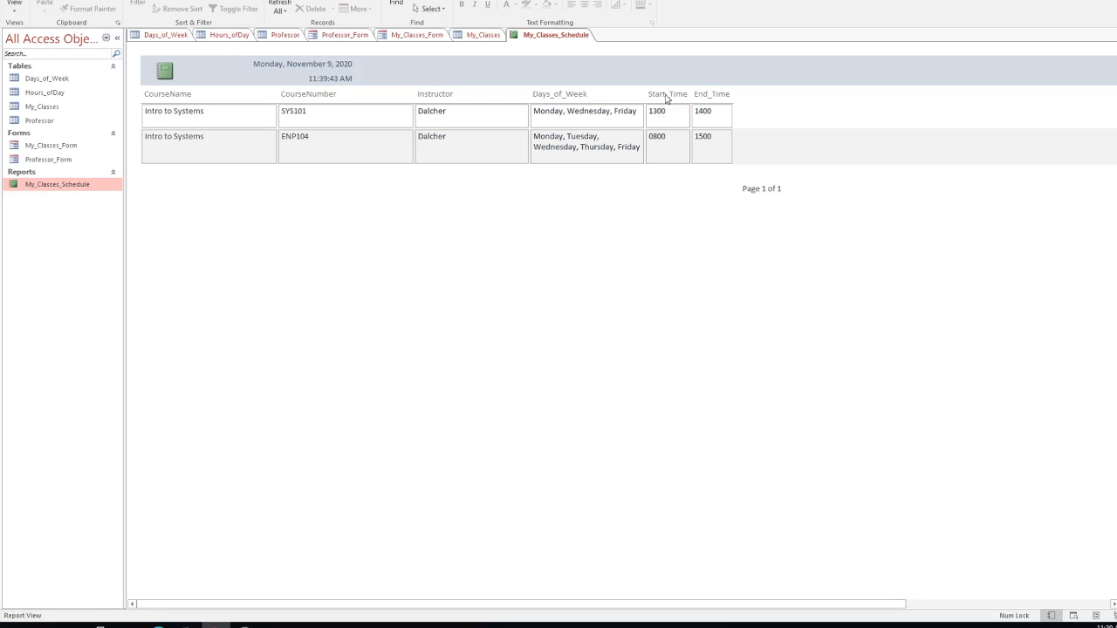
right_click(666, 91)
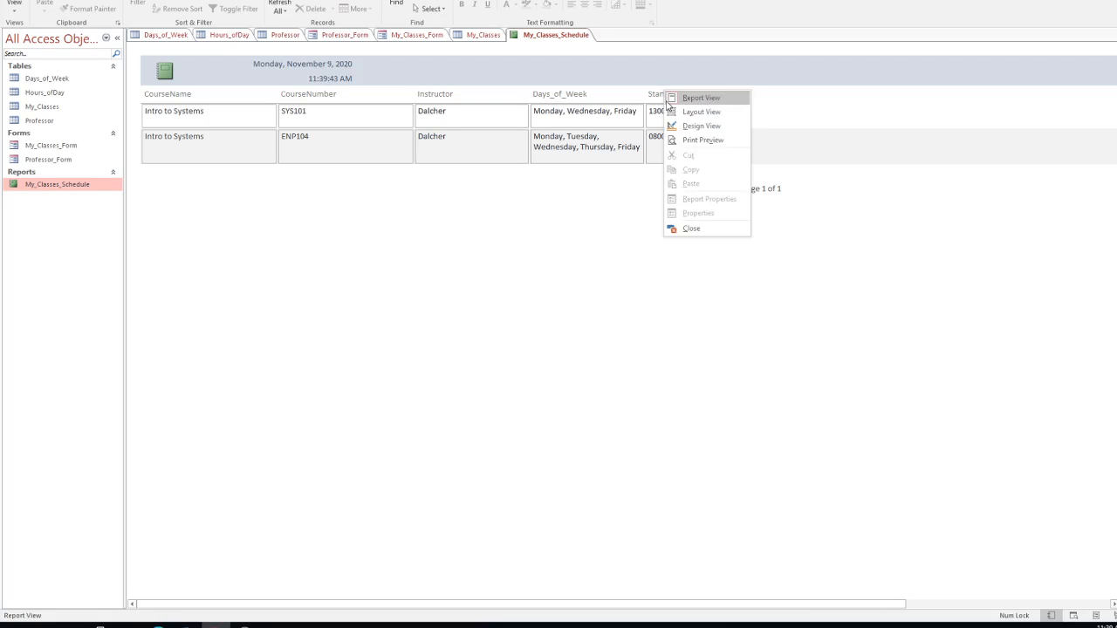
left_click(650, 111)
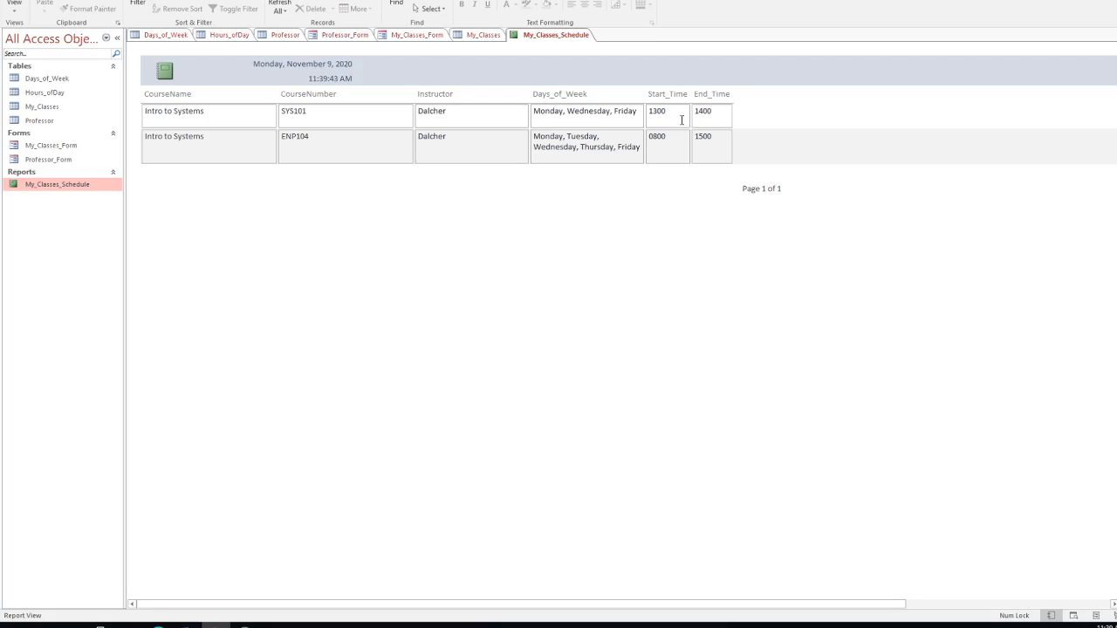
double_click(671, 119)
left_click(14, 2)
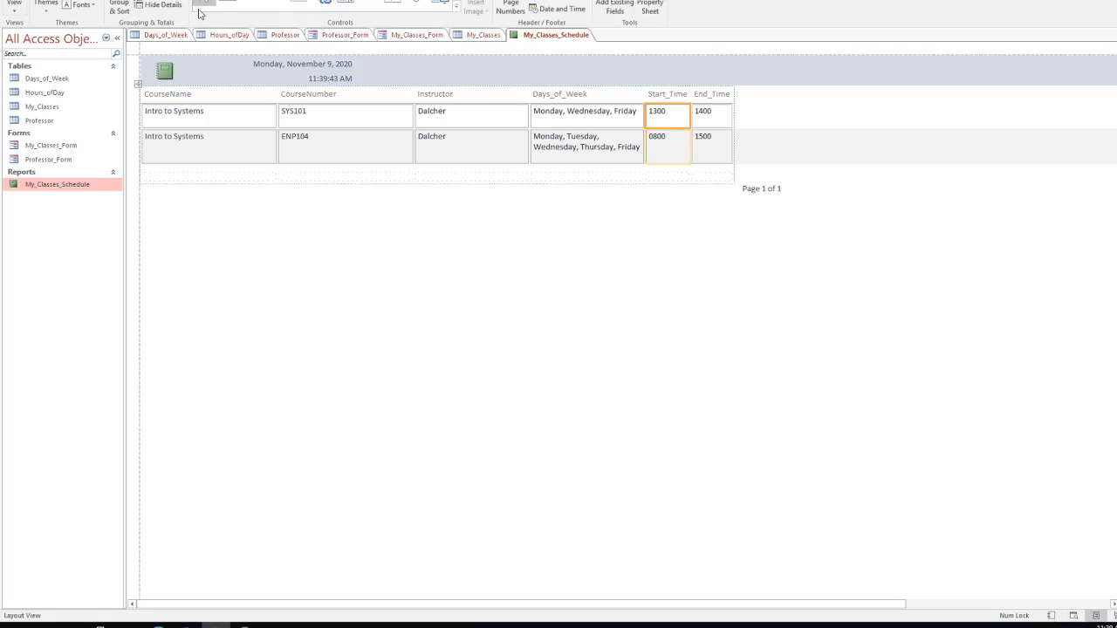
Step: Sort the report by Start_Time A to Z, putting ENP104 at 0800 first
right_click(665, 120)
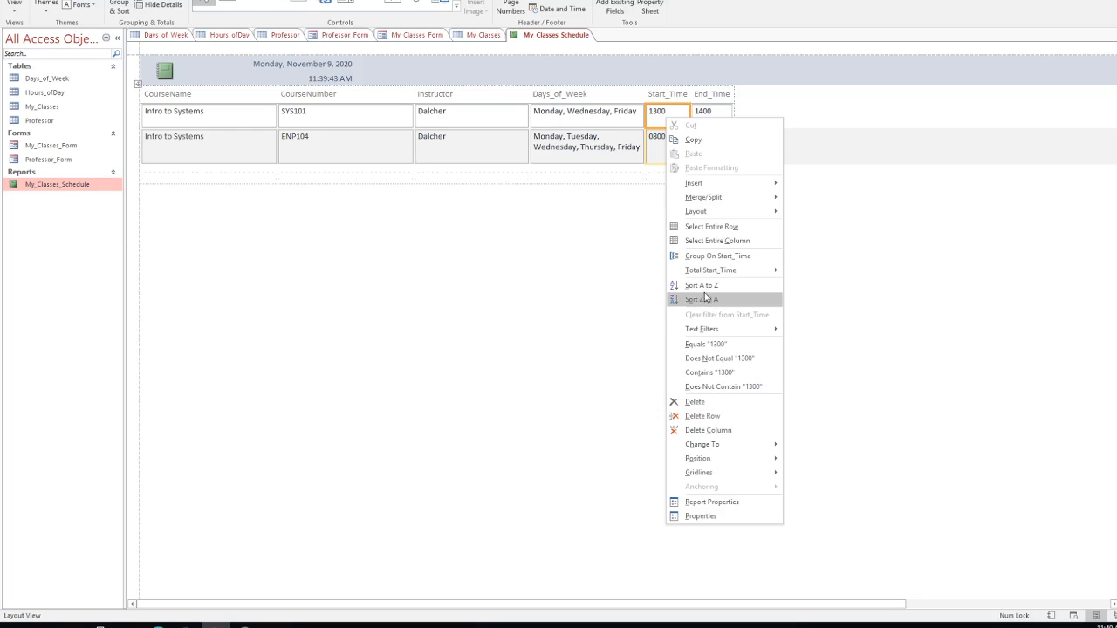
left_click(705, 288)
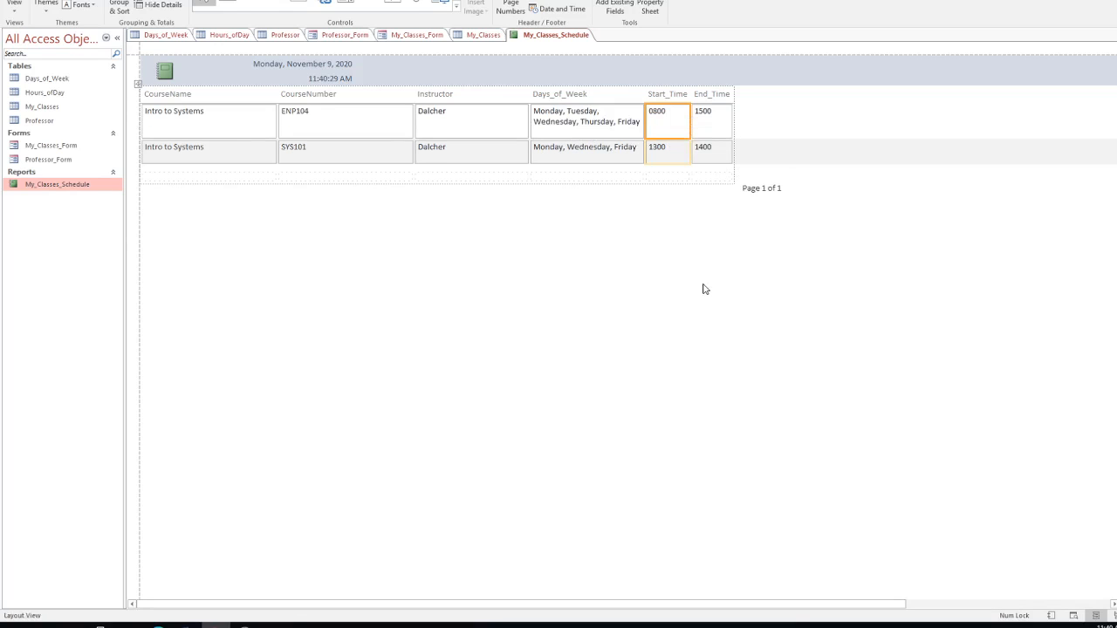